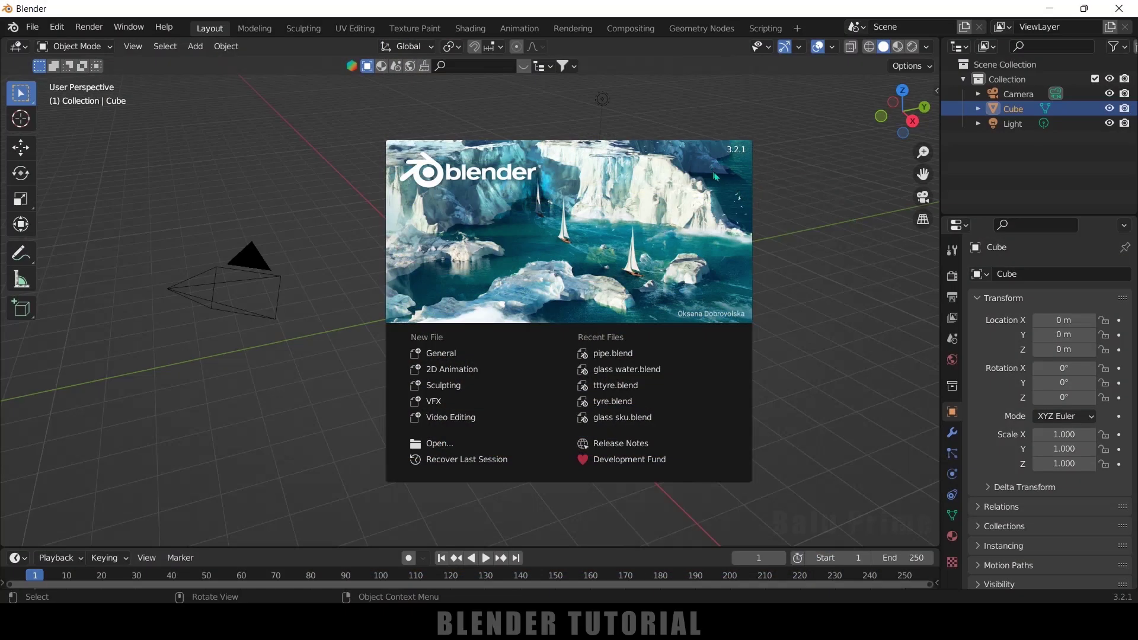
Step: Delete the default light and camera from the scene, keeping only the cube
left_click(733, 142)
middle_click_drag(787, 277, 616, 157)
left_click(589, 130)
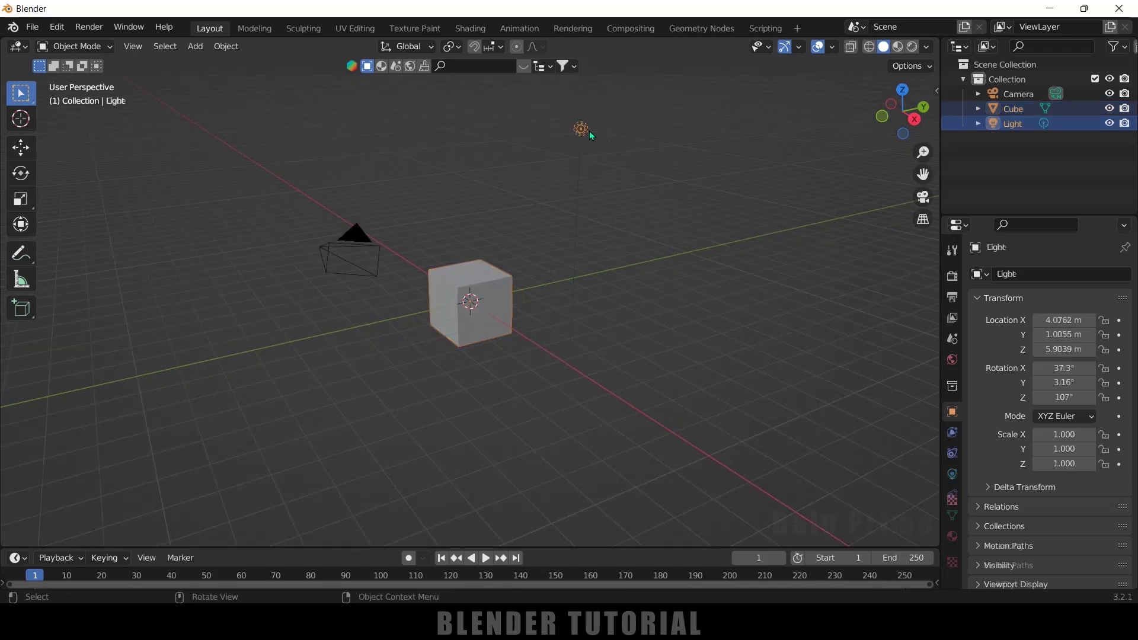
left_click(329, 276, "shift")
key("Delete")
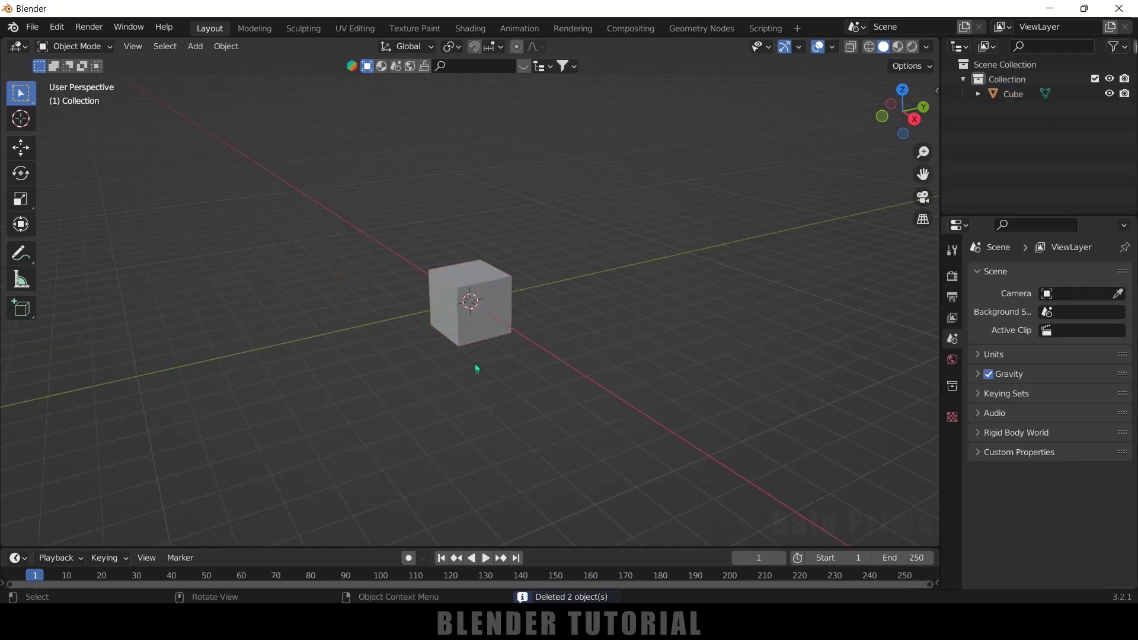
Step: Move the cube's whole mesh up 1 m along Z in Edit Mode, leaving its origin at the base, and return to Object Mode
left_click(459, 328)
key("KP_1")
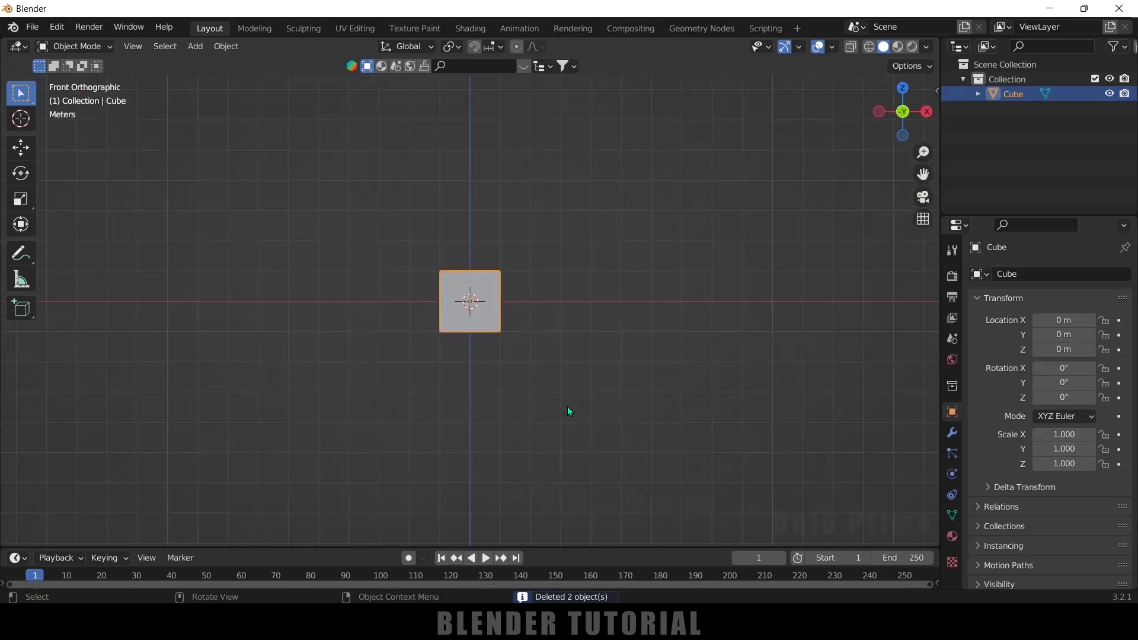
key("Tab")
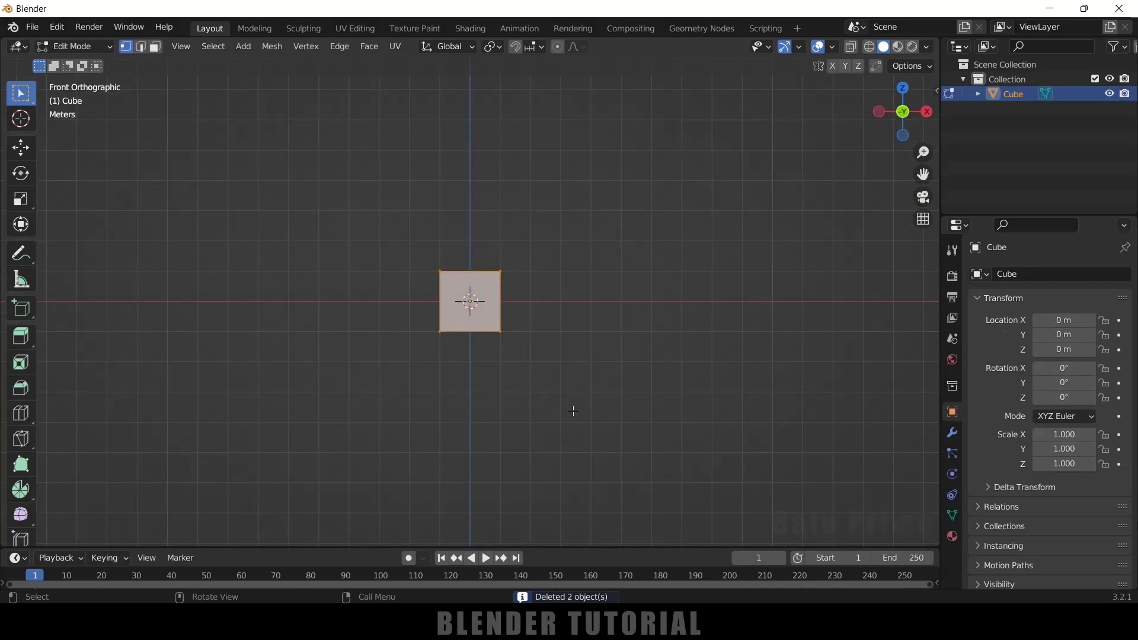
left_click(83, 46)
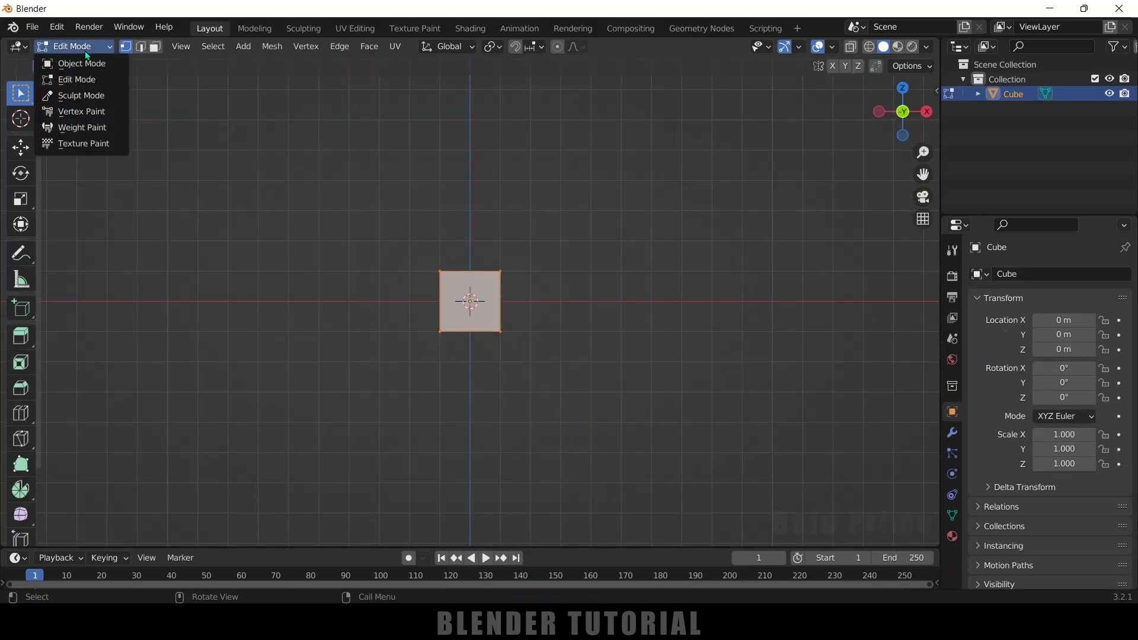
left_click(89, 83)
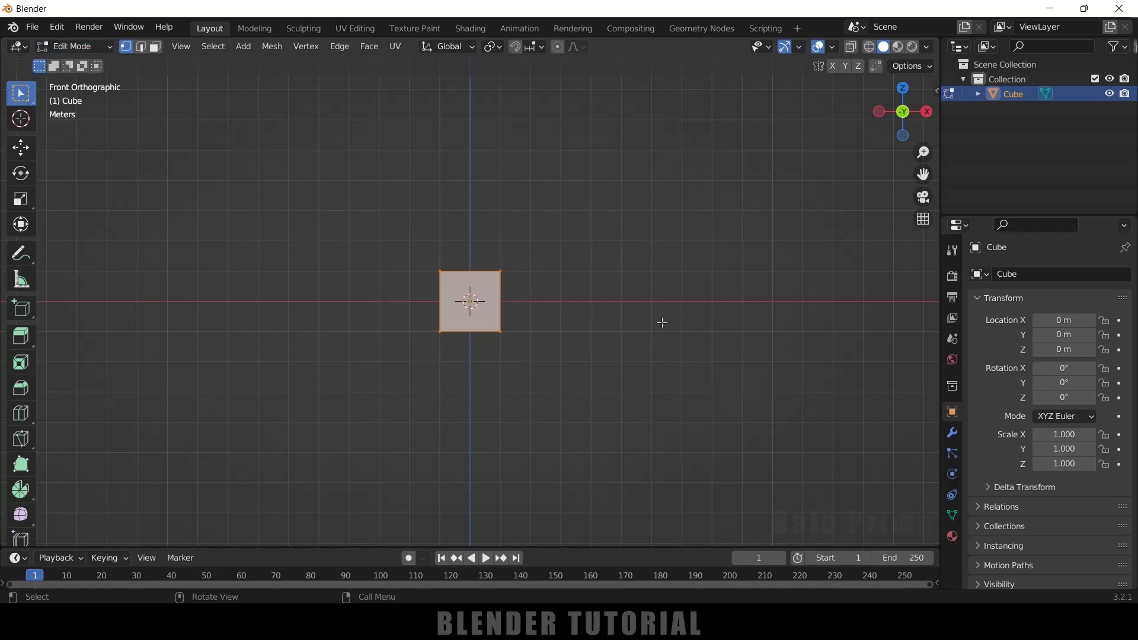
key("g")
key("z")
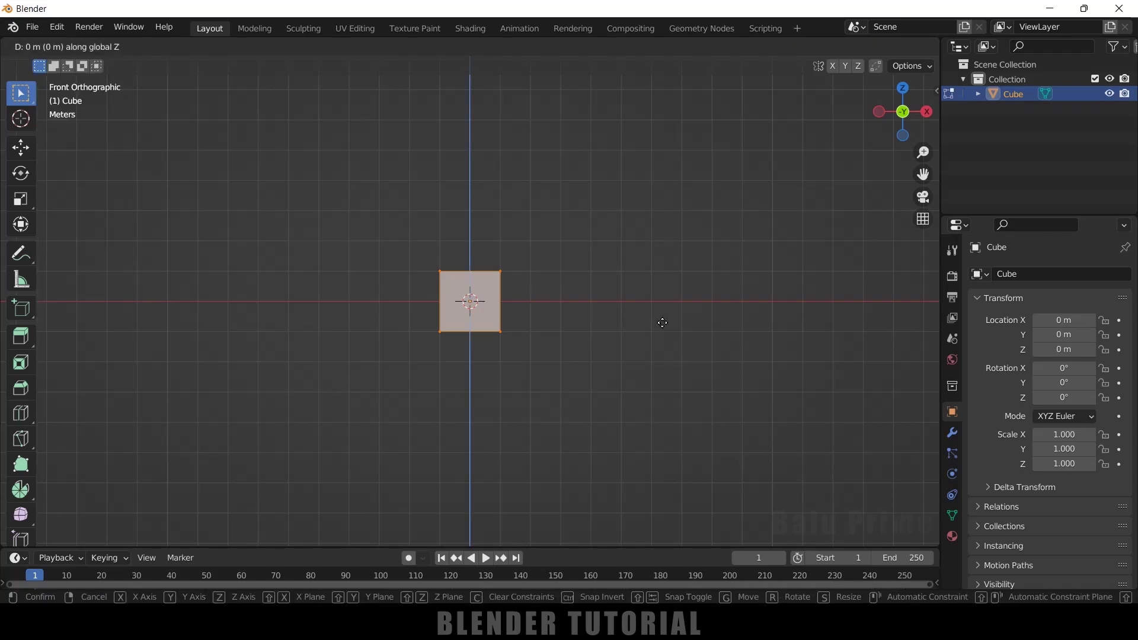
key("1")
key("Return")
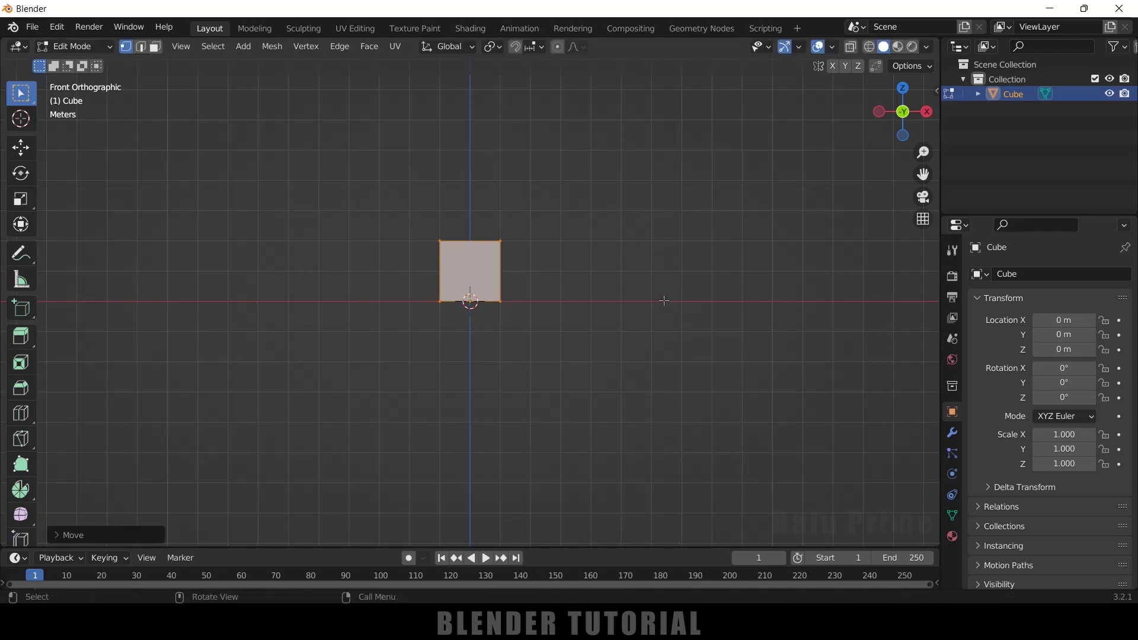
scroll(664, 300, "up", 2)
middle_click_drag(664, 300, 614, 328)
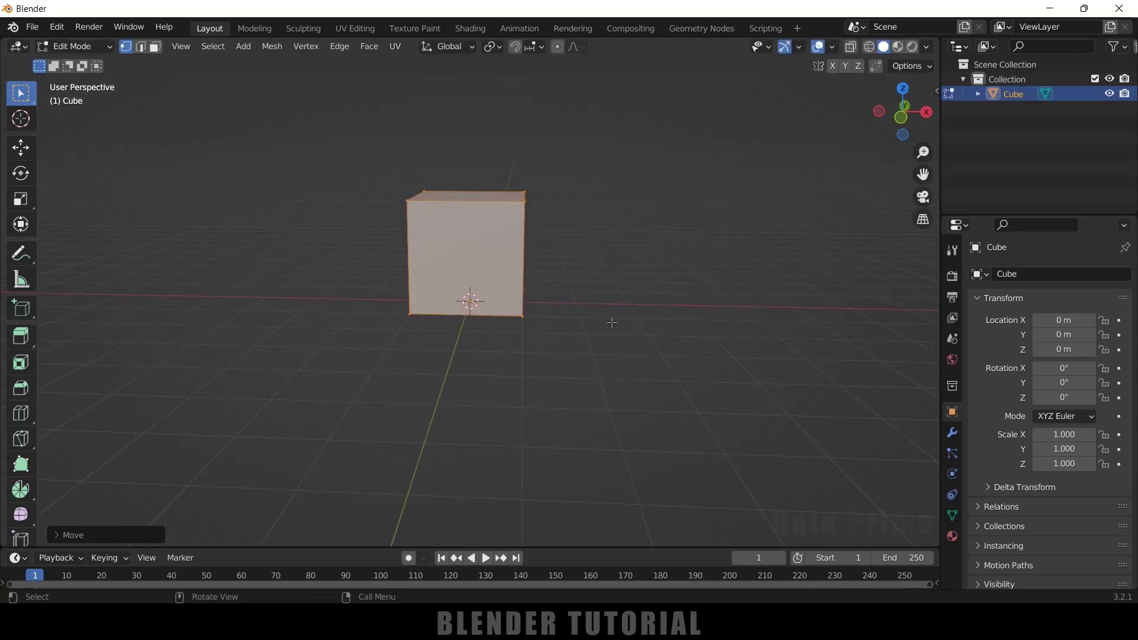
key("Tab")
Step: Scale the cube into a wide, tall slab, about 7.98 along X and about 8.88 along Z
middle_click_drag(600, 332, 555, 229)
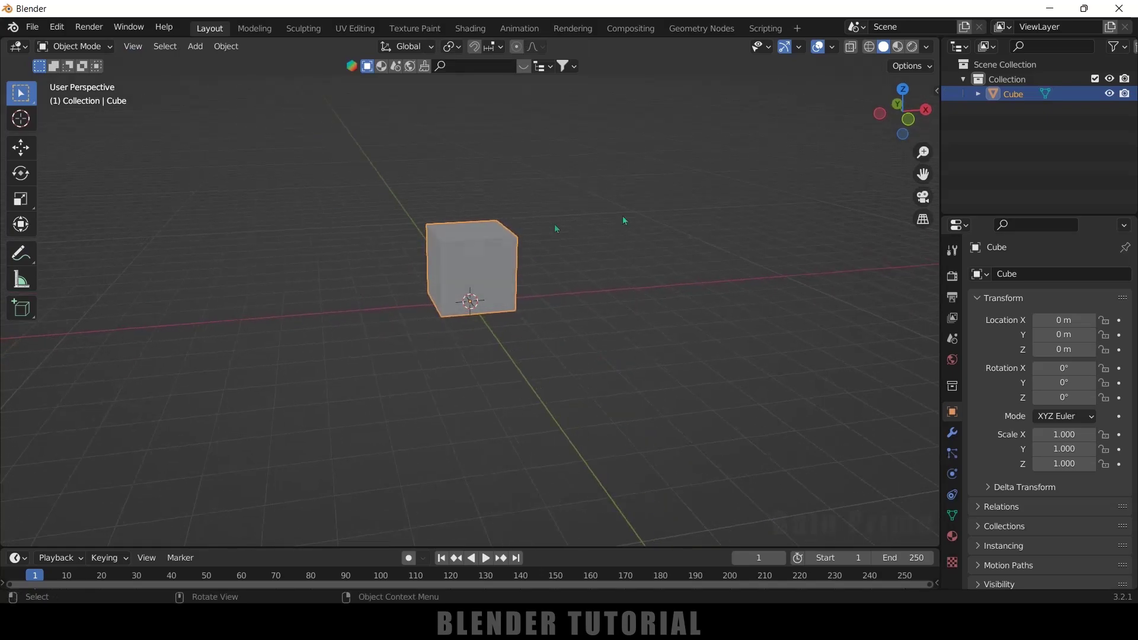
key("s")
key("x")
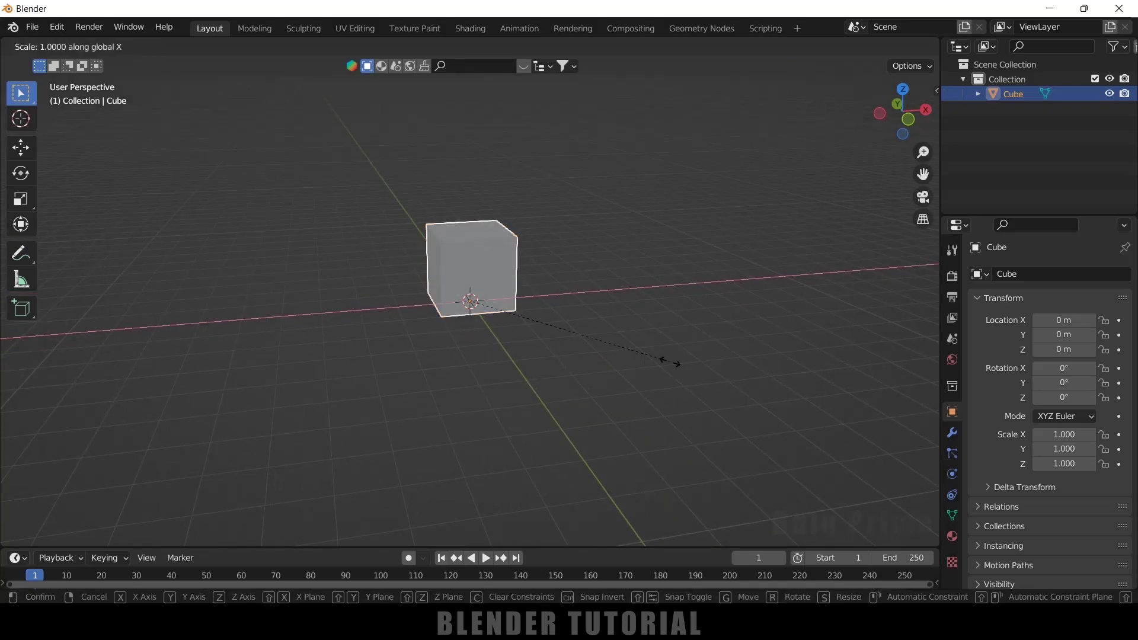
left_click(246, 427)
middle_click_drag(247, 427, 489, 392)
key("s")
key("z")
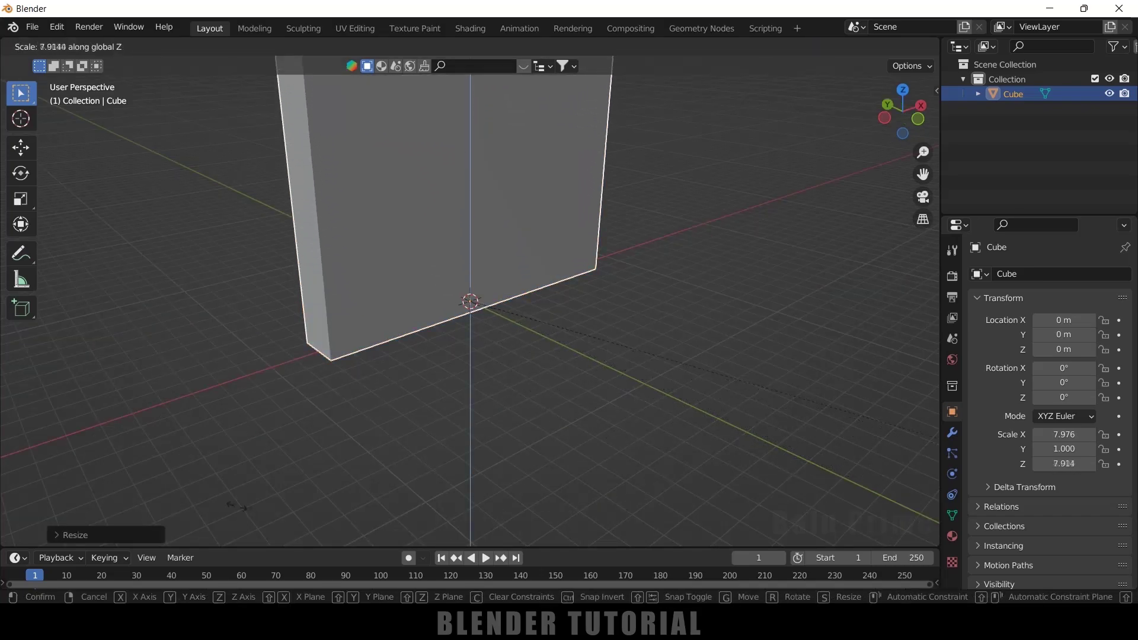
left_click(322, 511)
middle_click_drag(538, 340, 293, 276)
Step: Duplicate the slab and move the copy along Y to about -5.74 m, in front of the original
left_click(21, 147)
left_click(292, 276)
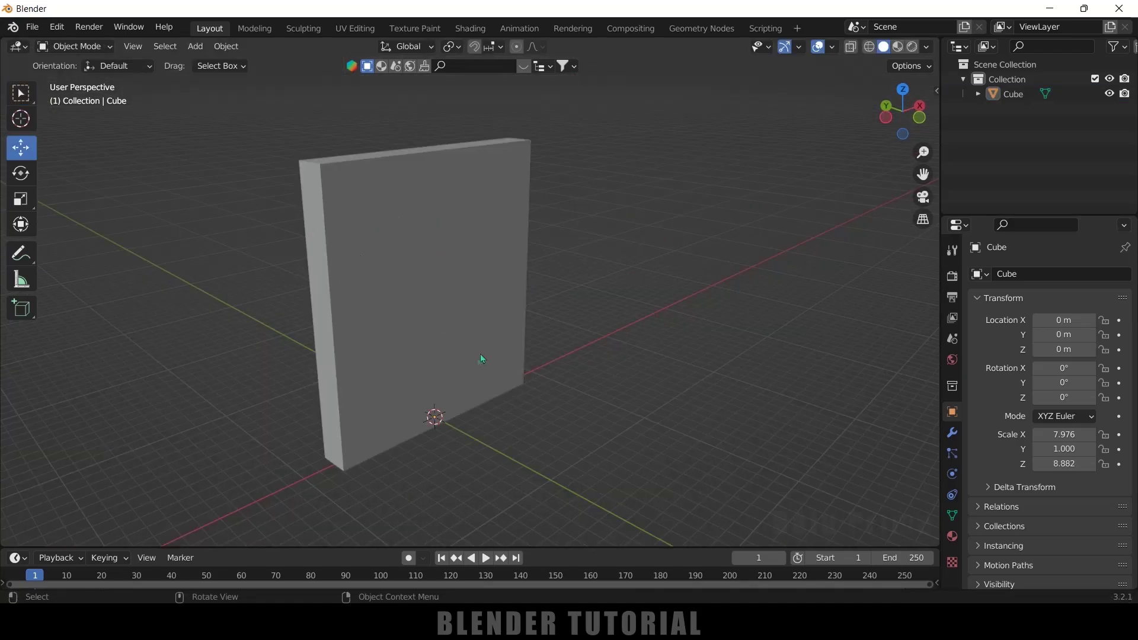
left_click(453, 248)
key("shift+d")
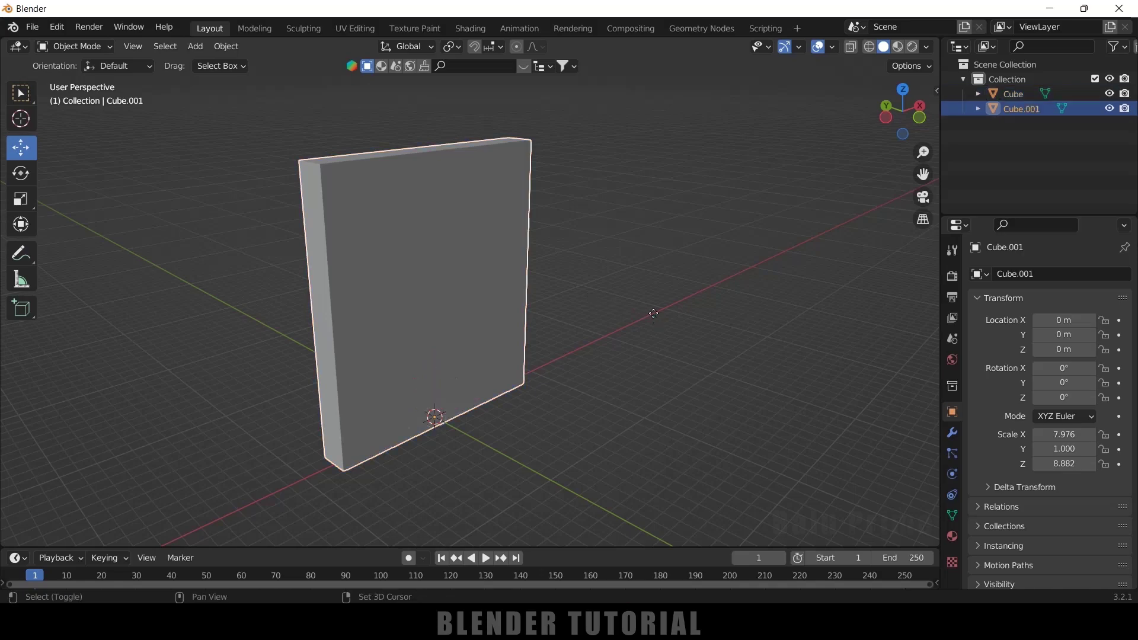
right_click(653, 313)
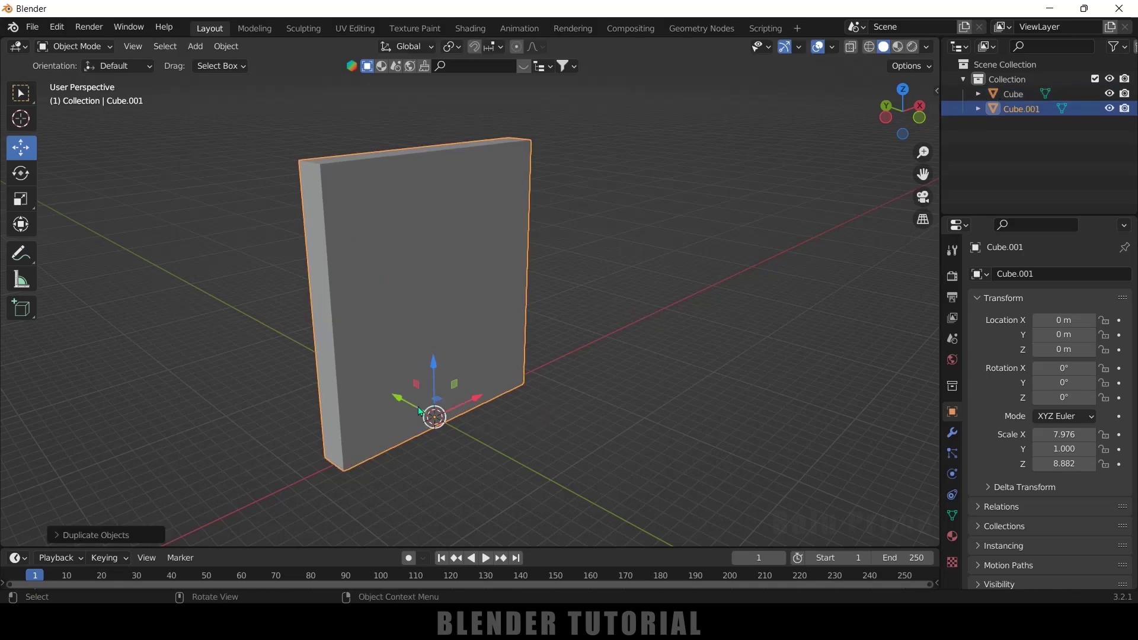
left_click_drag(429, 404, 484, 429)
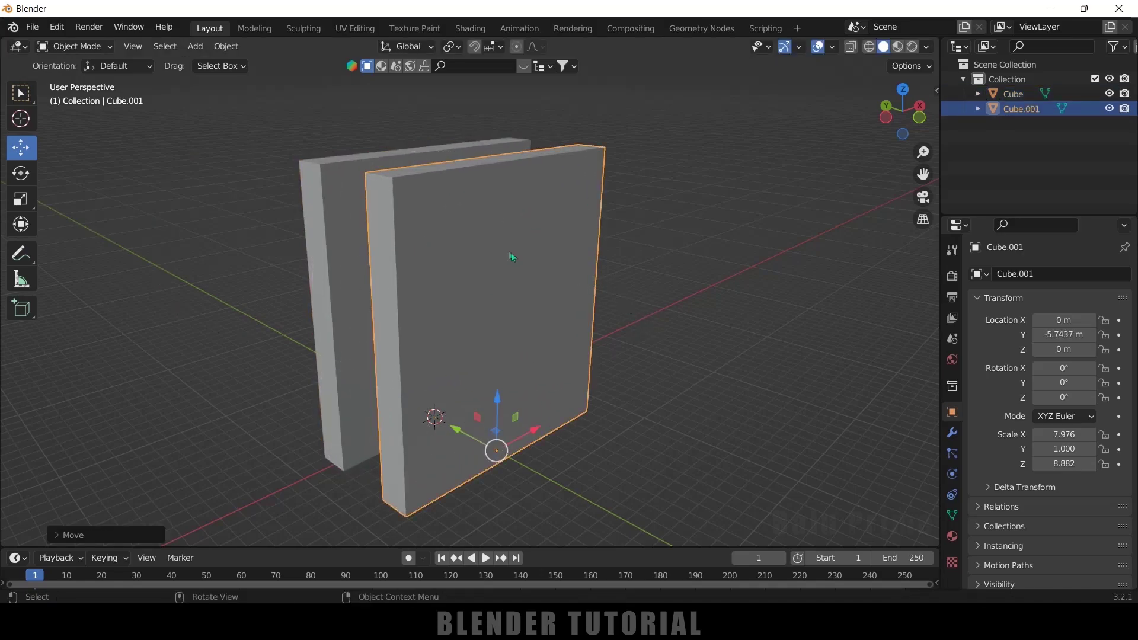
Step: Set the duplicate slab's origin to its geometry and scale the slab down uniformly to about 0.92 of its size
left_click(229, 52)
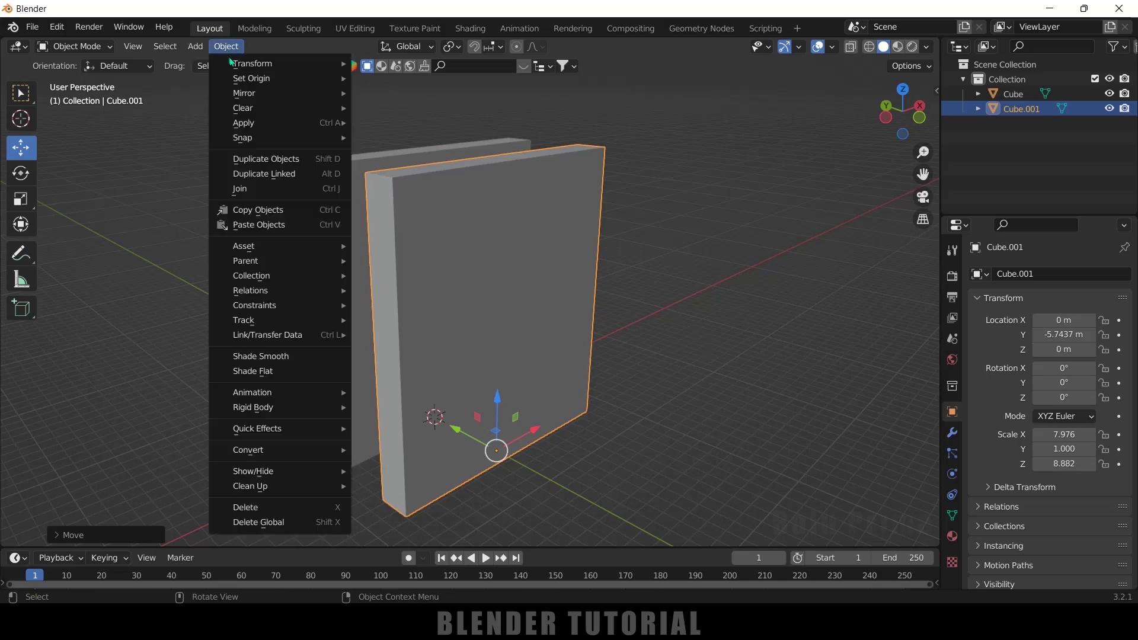
mouse_move(255, 79)
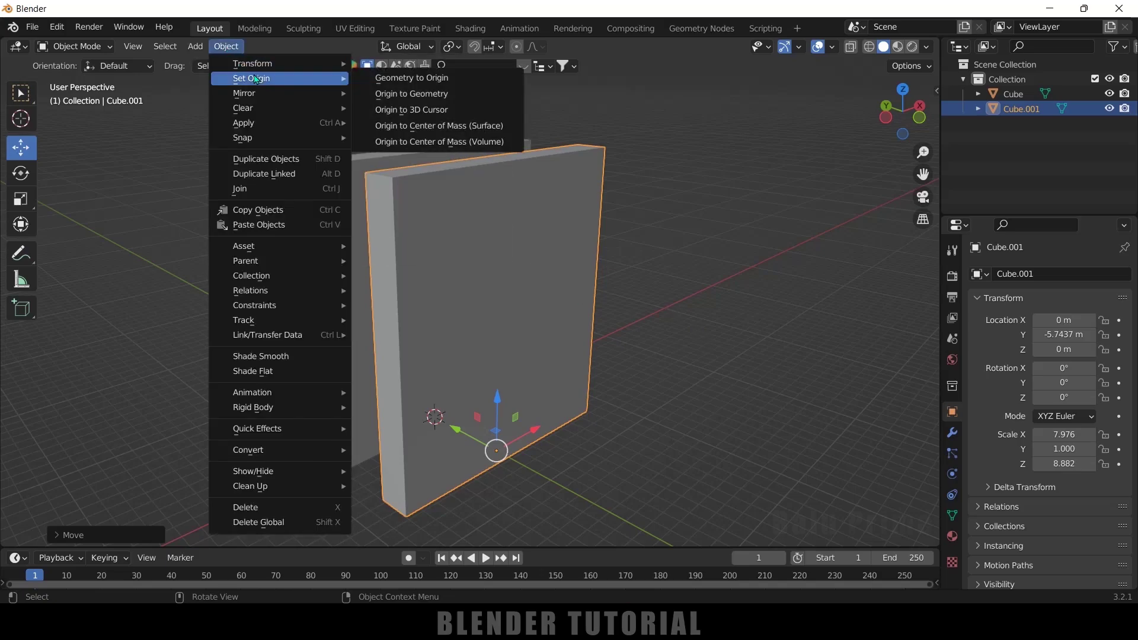
left_click(391, 95)
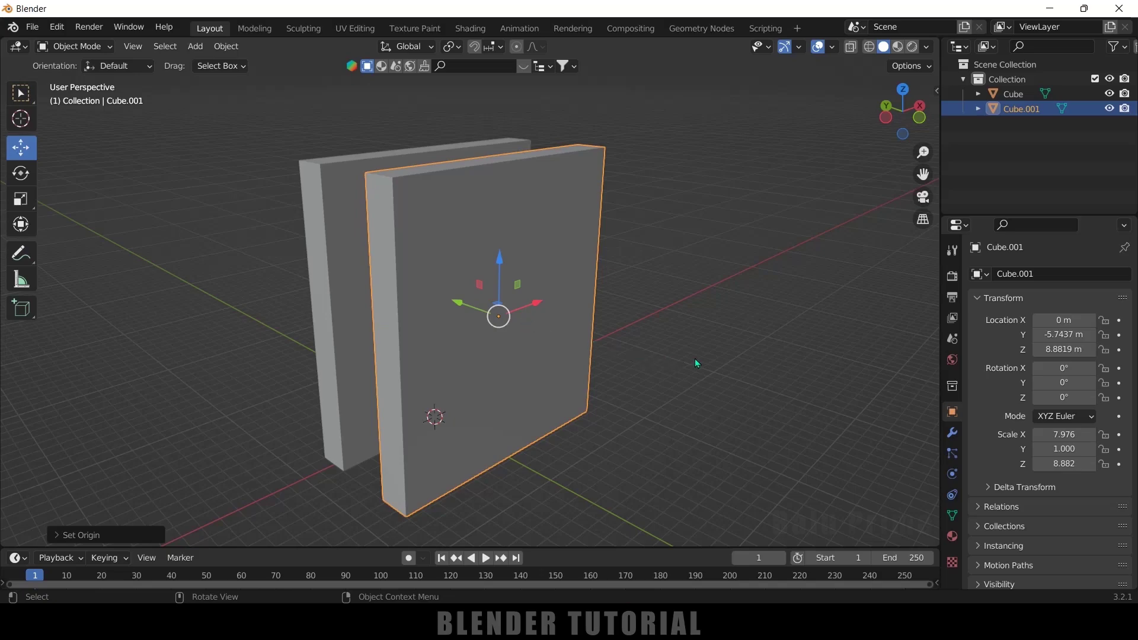
key("s")
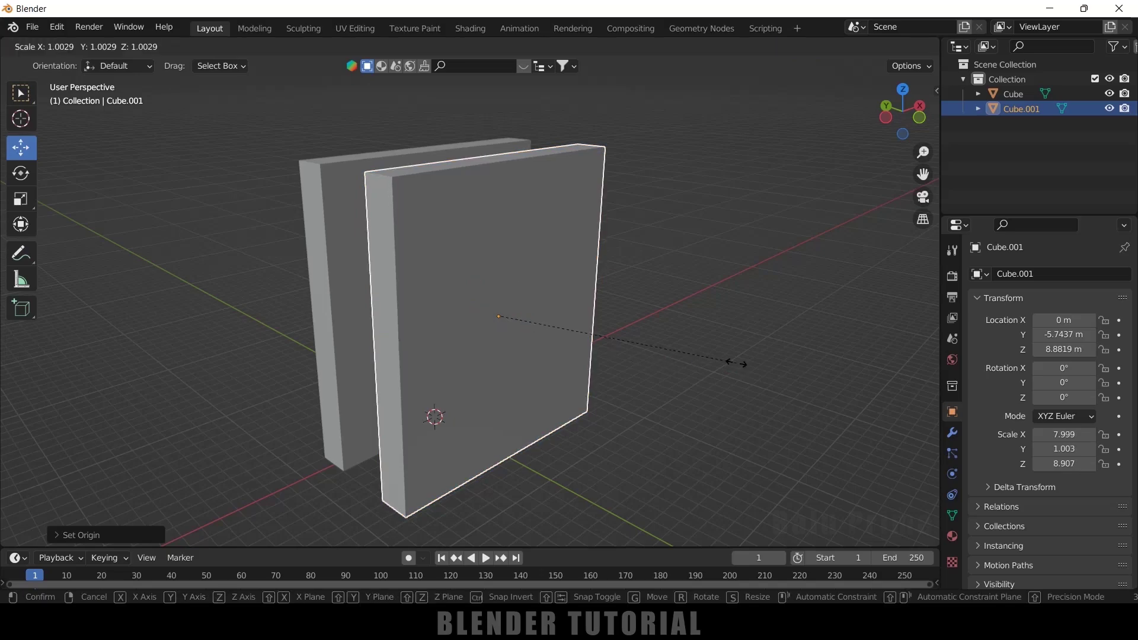
left_click(716, 364)
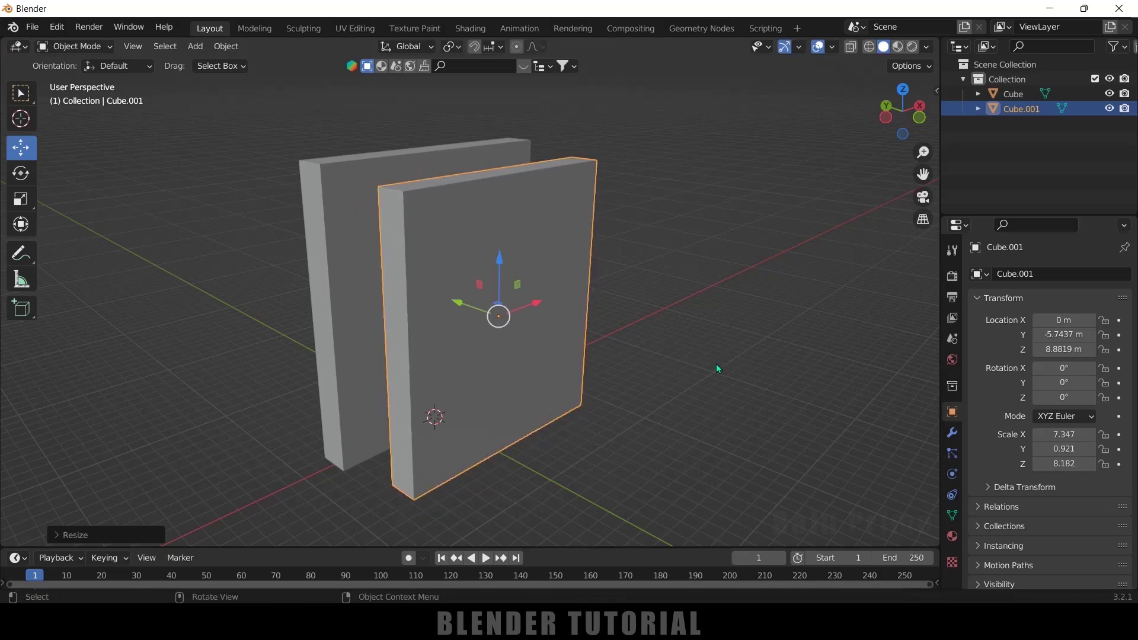
Step: Stretch the duplicate slab to a Z scale of about 9.48 and raise it to about Z 10.22 m, above the original's top edge
key("KP_1")
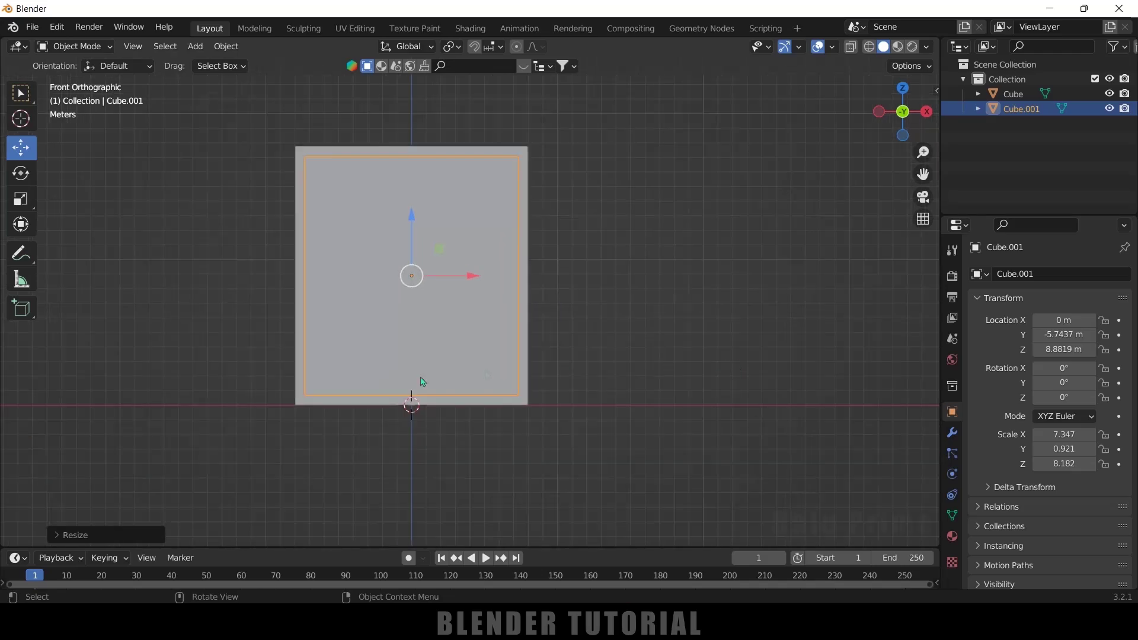
left_click_drag(417, 217, 418, 213)
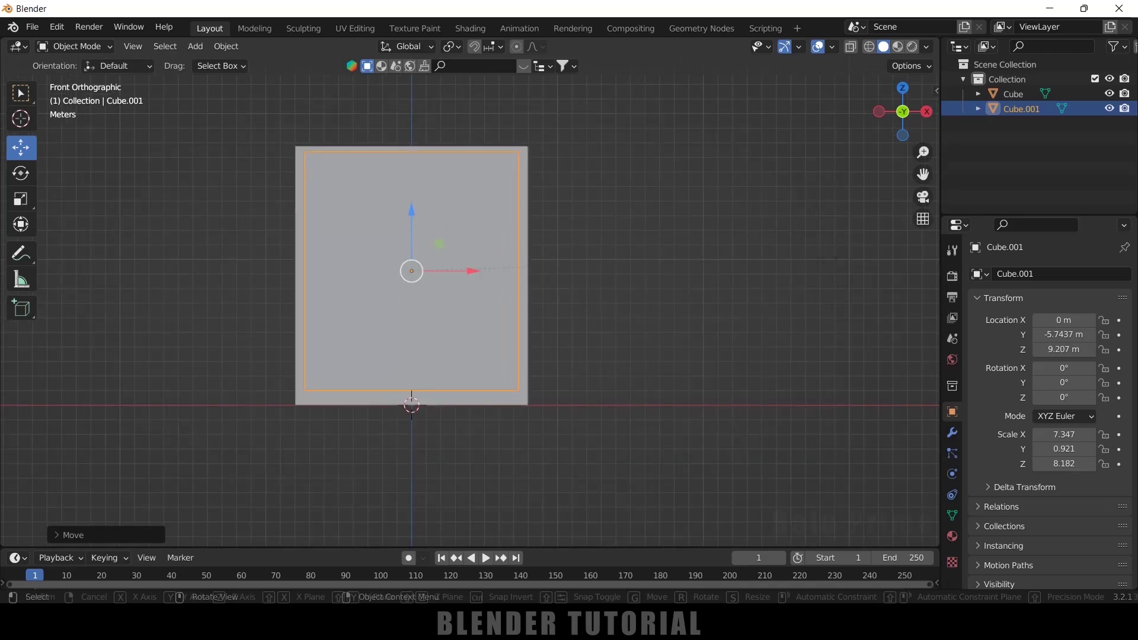
key("s")
key("z")
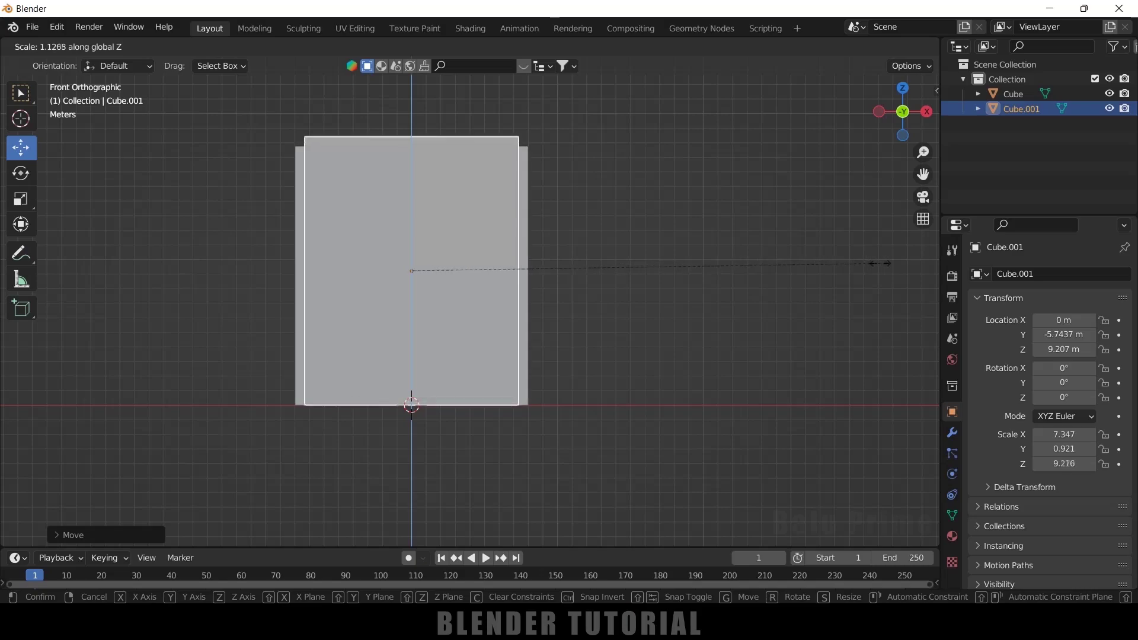
left_click(575, 320)
left_click_drag(412, 209, 413, 194)
scroll(528, 322, "up", 3)
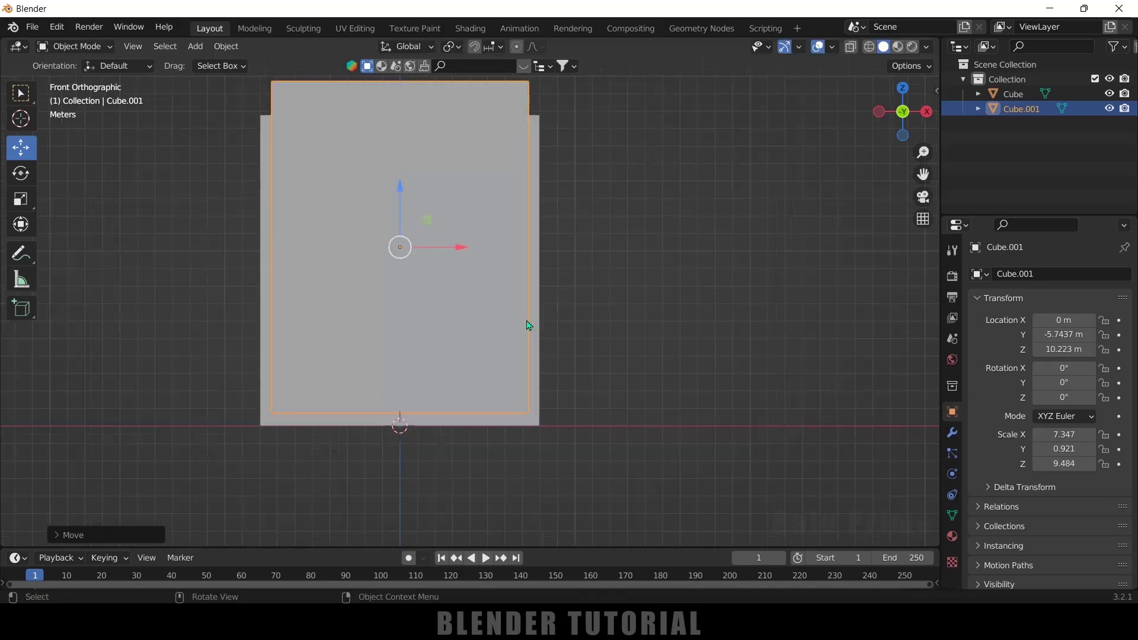
Step: Thicken the original slab along Y to a scale of about 2.55
middle_click_drag(514, 270, 664, 320)
left_click(385, 319)
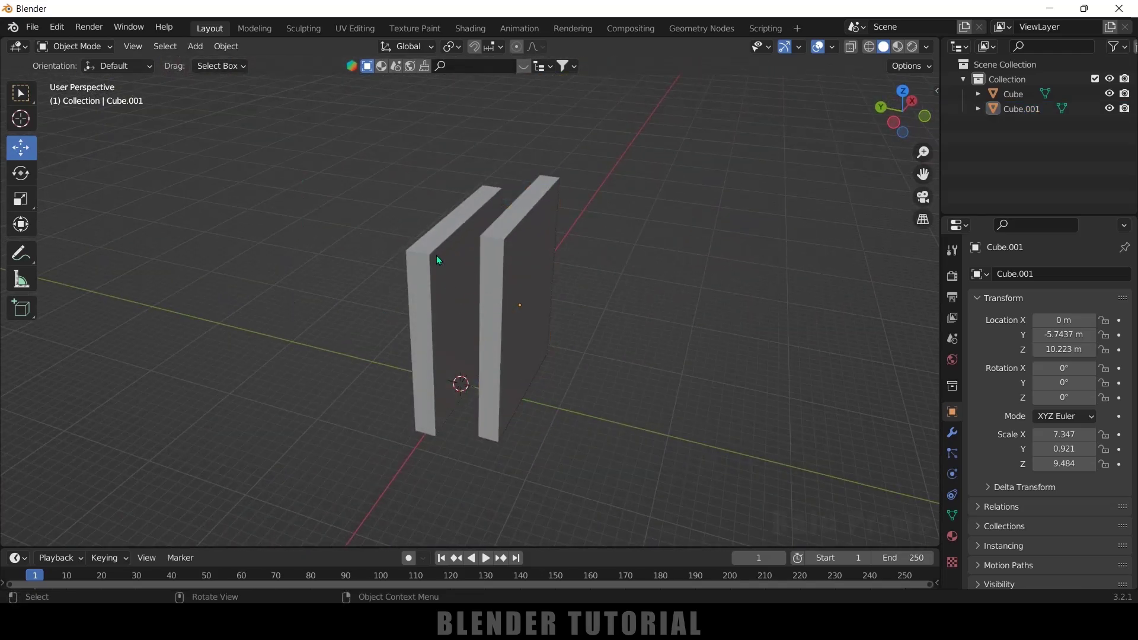
left_click(436, 254)
key("s")
key("y")
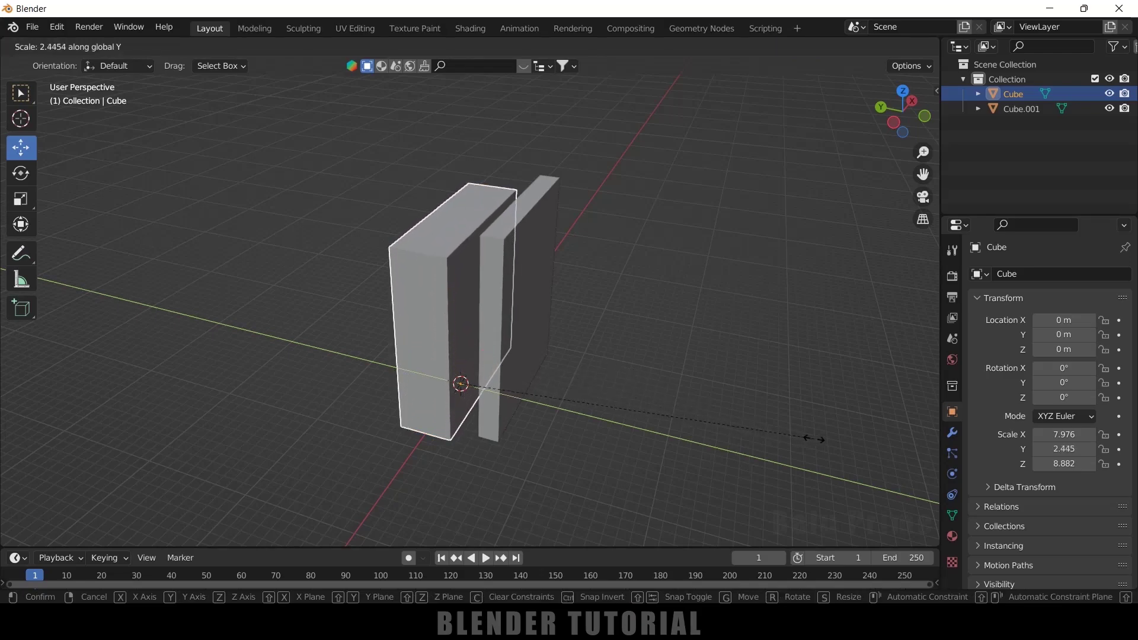
left_click(830, 443)
Step: Thicken the duplicate slab to a Y scale of about 2.01 and move it into the original, at about Y -0.69 m
left_click(528, 281)
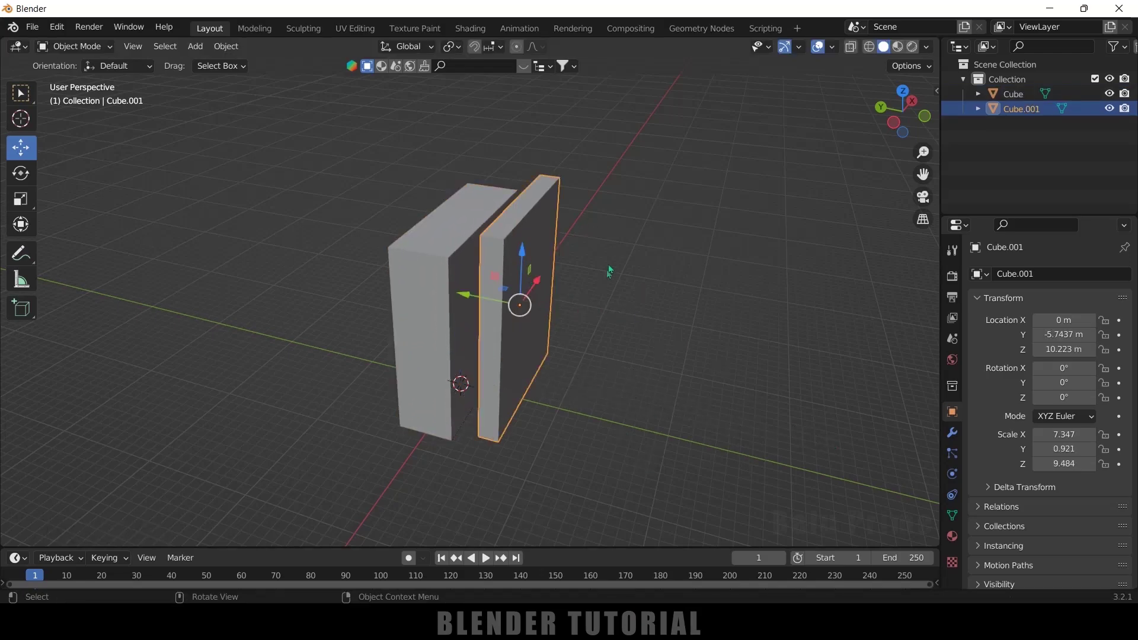
key("s")
key("y")
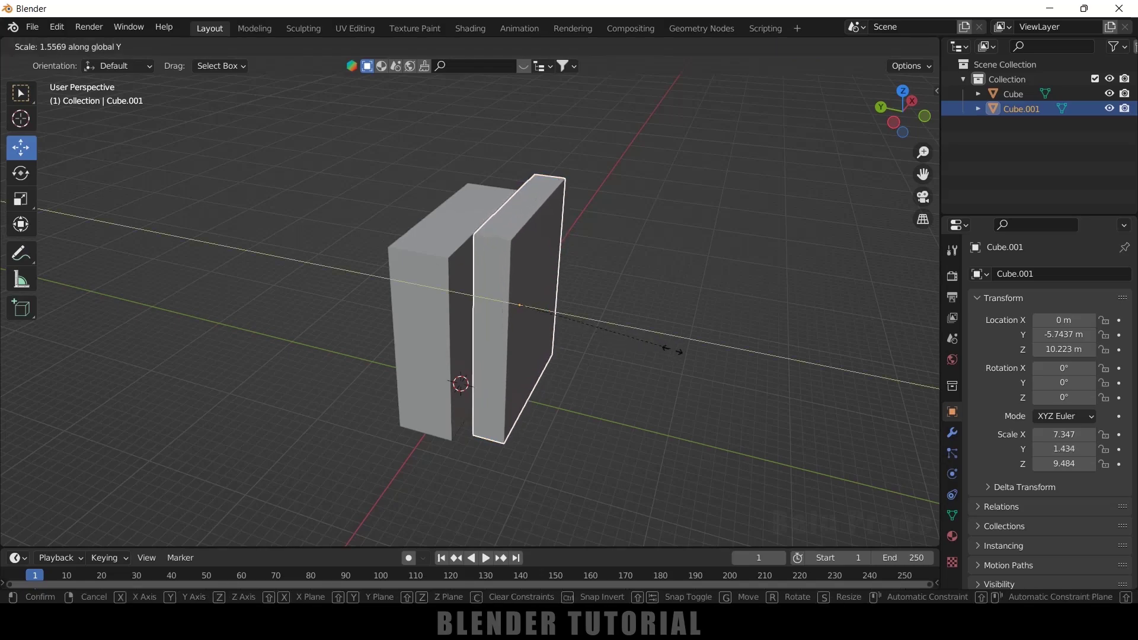
left_click(611, 320)
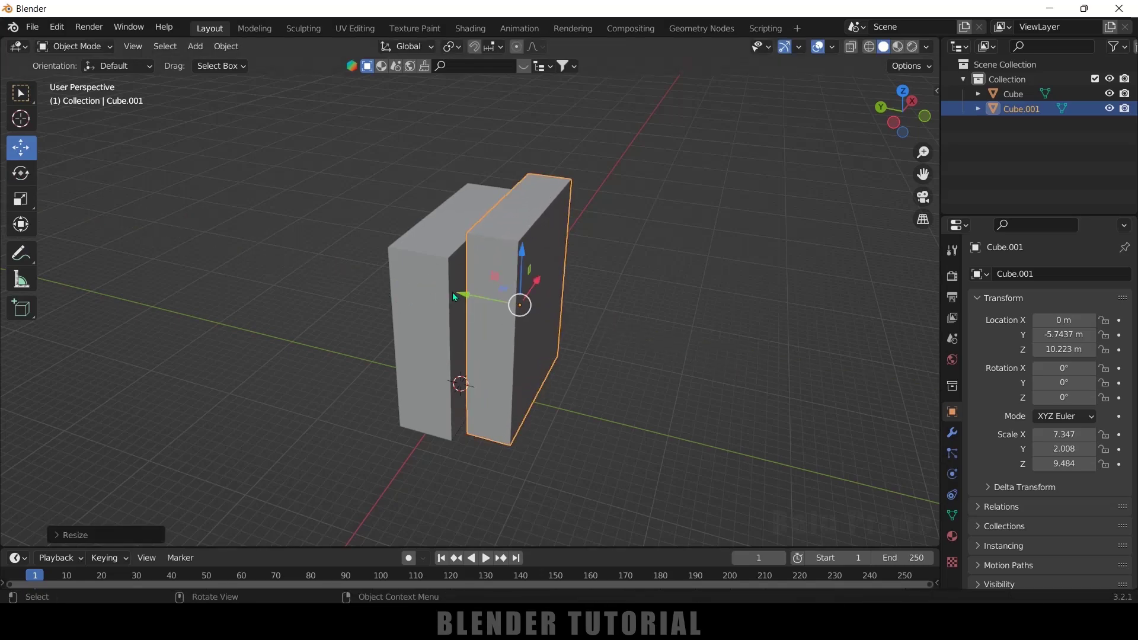
left_click_drag(467, 296, 410, 284)
middle_click_drag(563, 329, 594, 323)
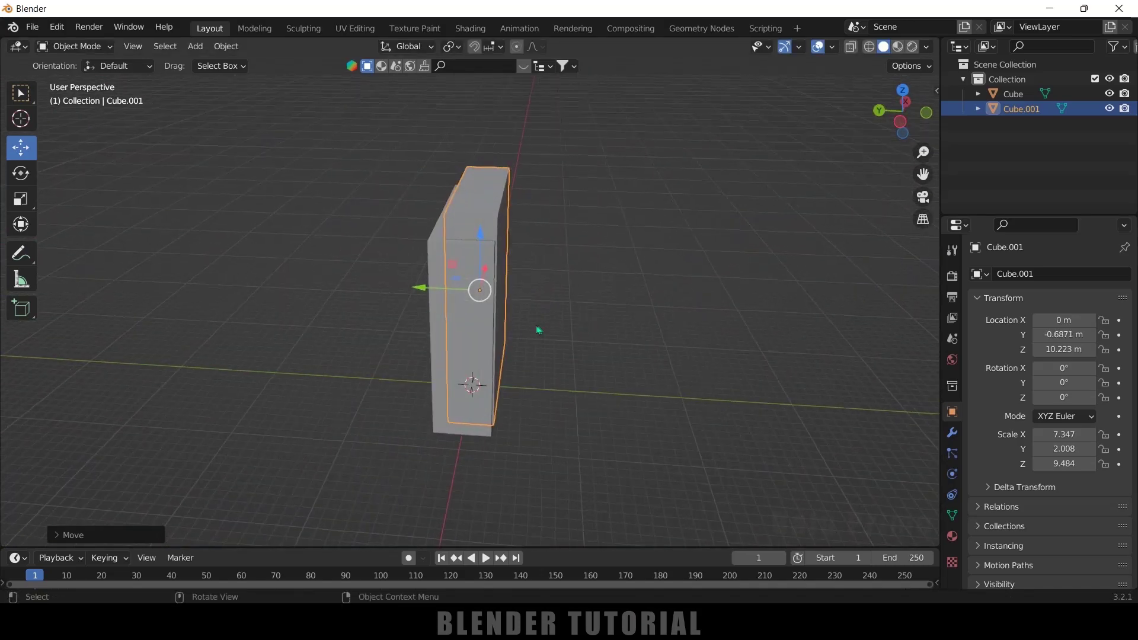
Step: Add a Boolean modifier to the original outer slab
left_click(435, 347)
middle_click_drag(584, 373, 539, 357)
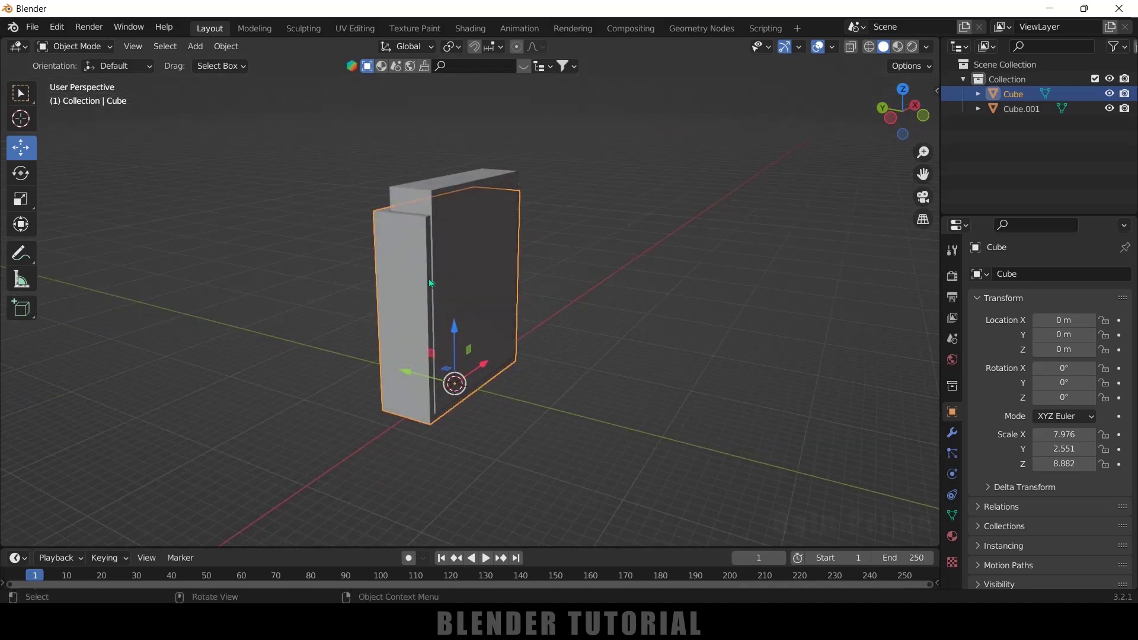
left_click(952, 432)
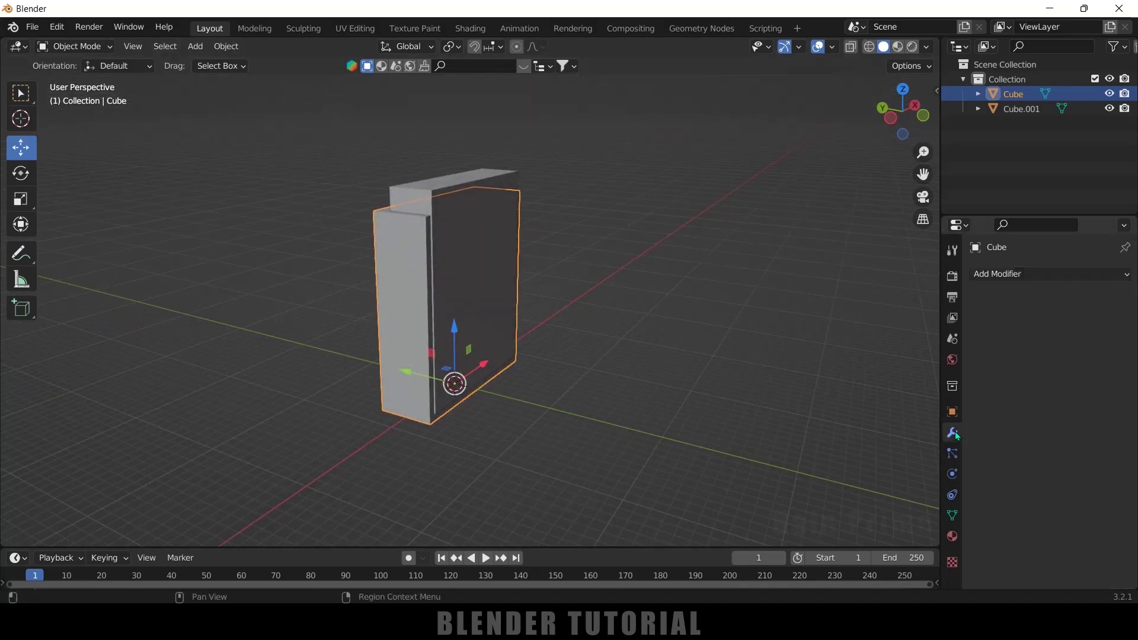
left_click(1001, 274)
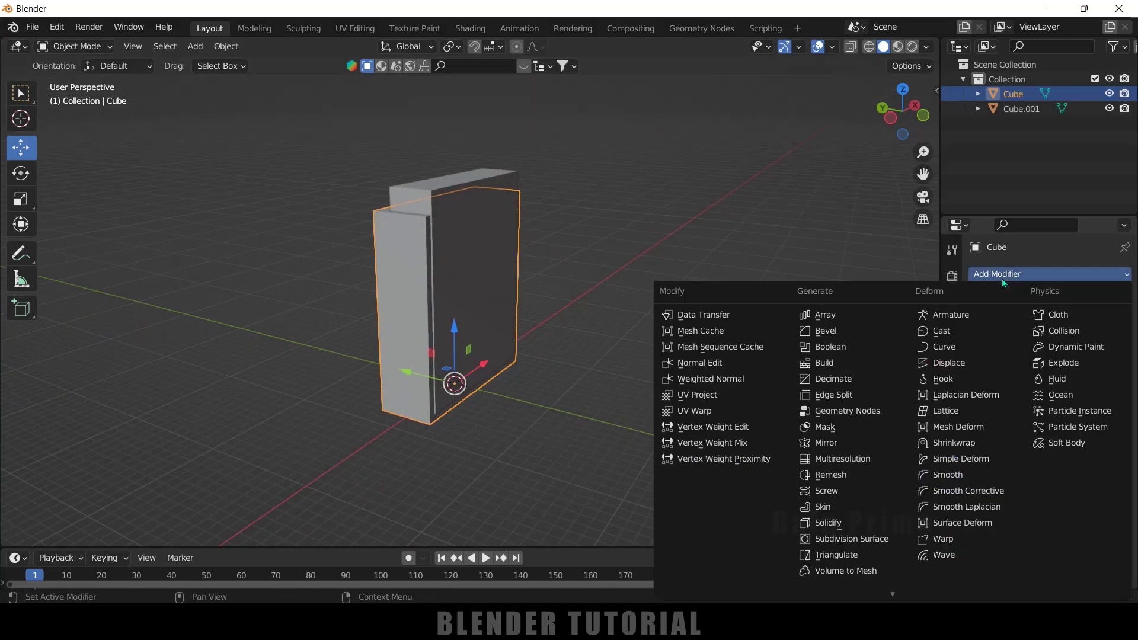
left_click(842, 347)
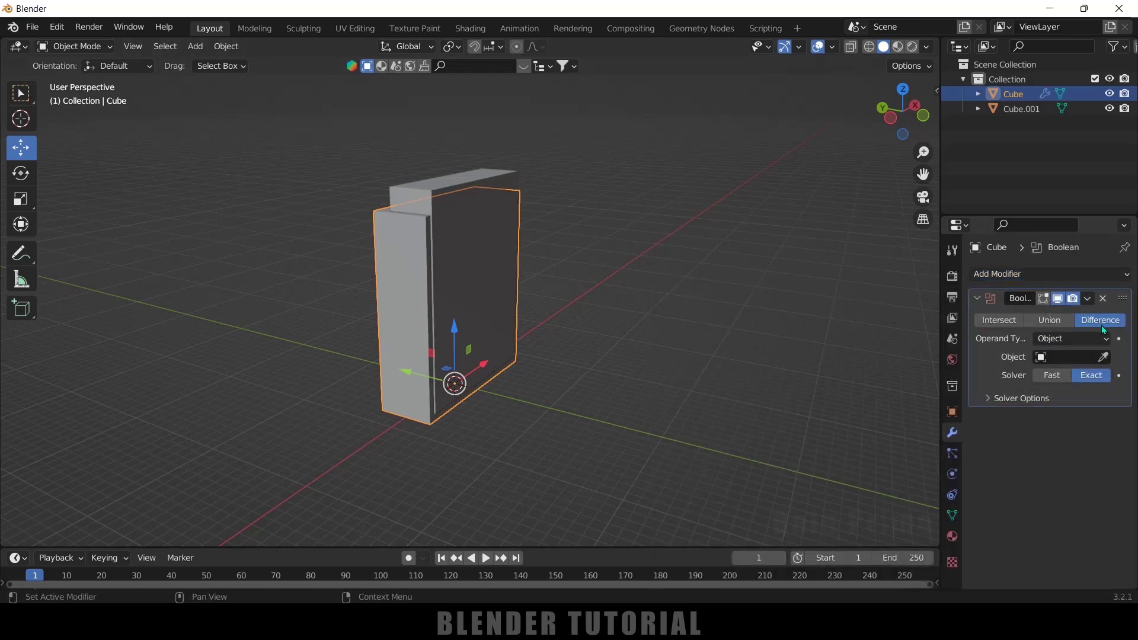
Step: Set the duplicate block Cube.001 as the Boolean Difference object for the outer slab and apply the modifier
left_click(1103, 356)
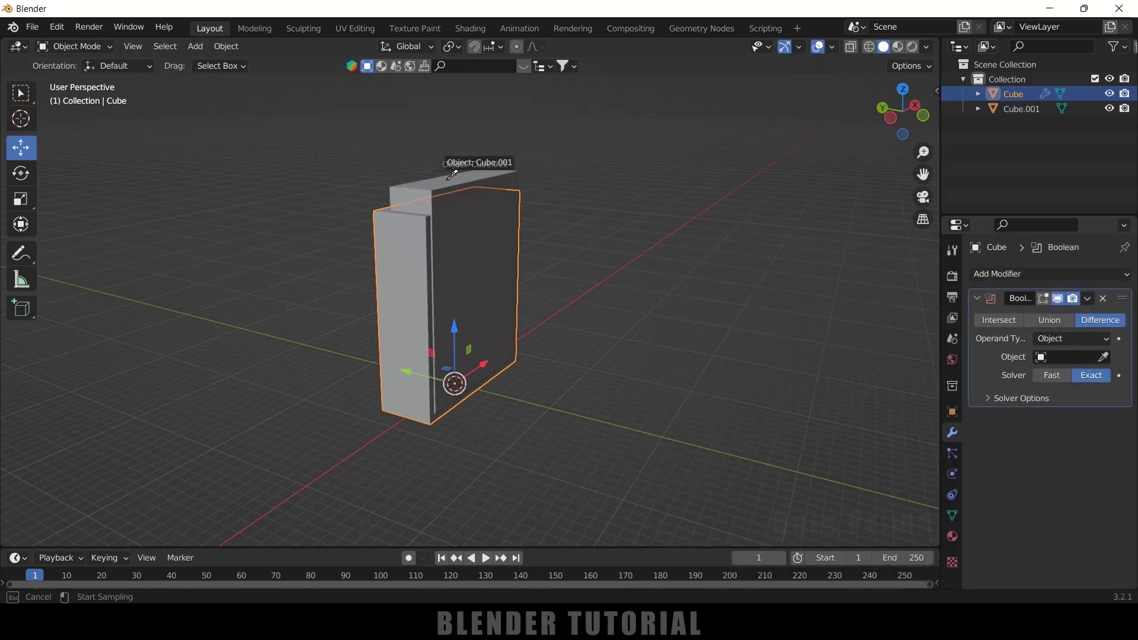
left_click(454, 175)
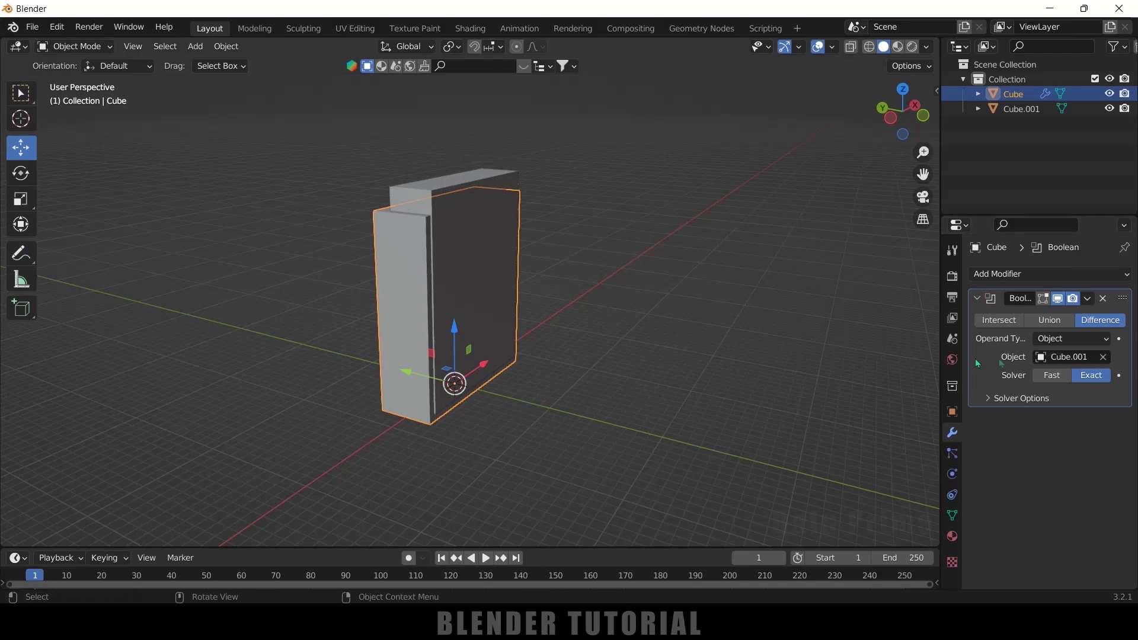
left_click(1088, 299)
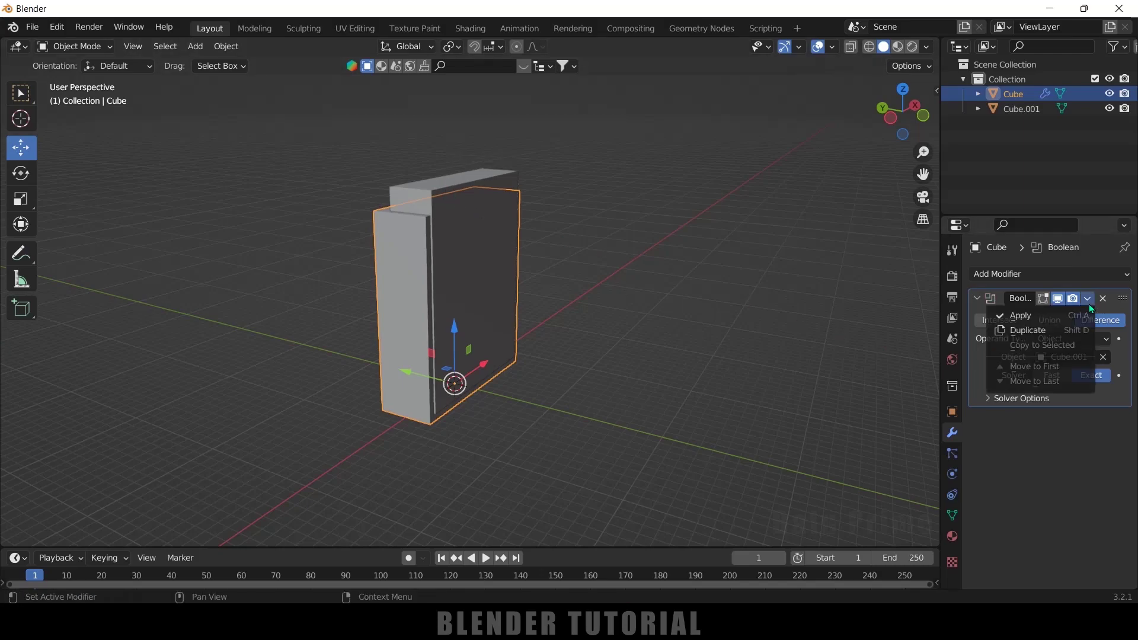
left_click(1023, 315)
Step: Move the duplicate block out of the slab to check the cut cavity, and undo the move
middle_click_drag(414, 332, 447, 331)
left_click(447, 331)
left_click_drag(405, 267, 587, 346)
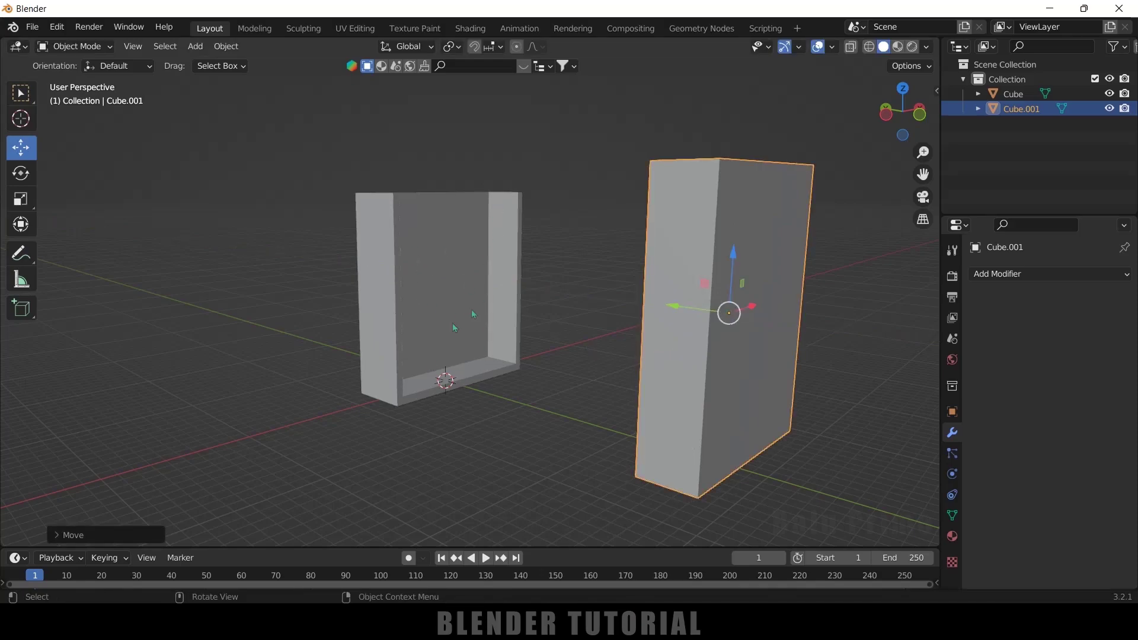
key("ctrl+z")
left_click(674, 248)
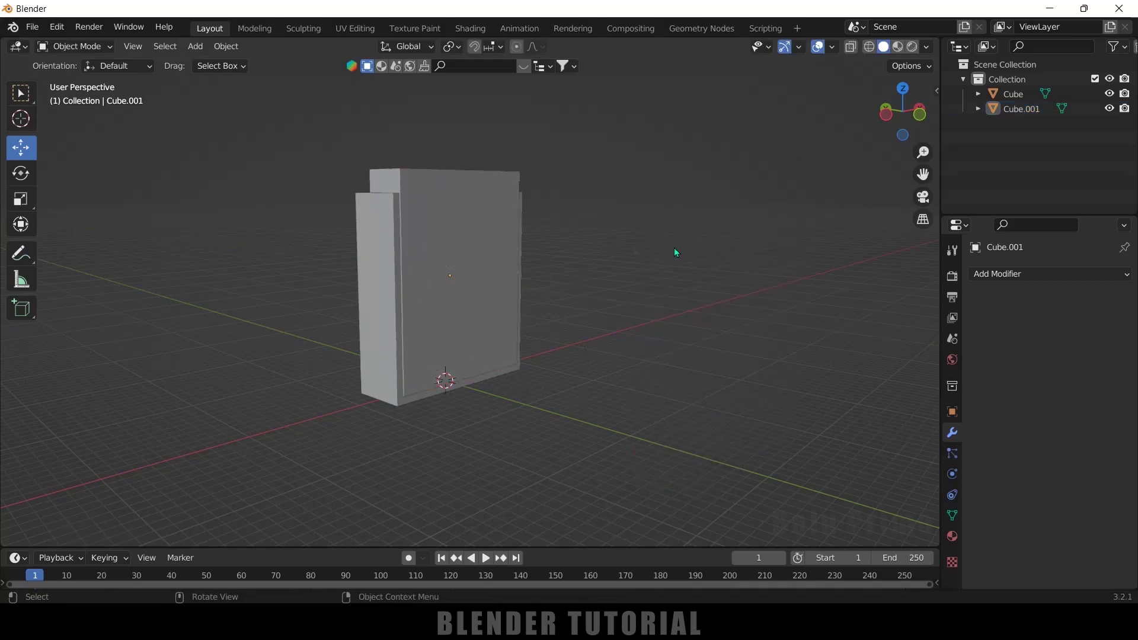
Step: Shorten the duplicate block along Z and raise it inside the hollow slab
left_click(496, 223)
key("s")
key("z")
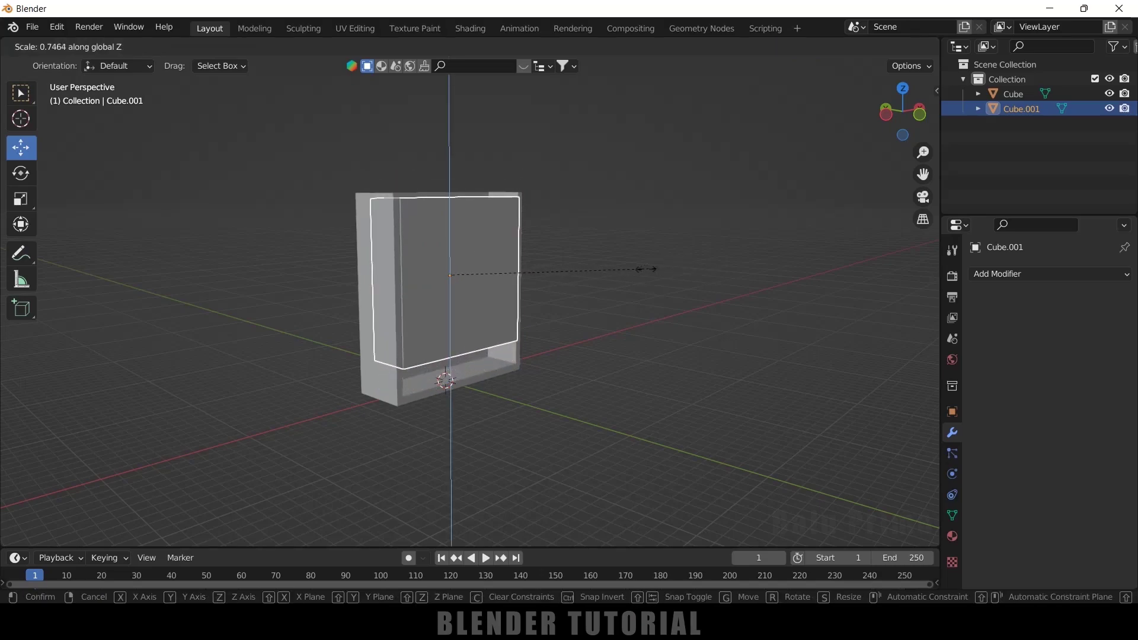
left_click(602, 274)
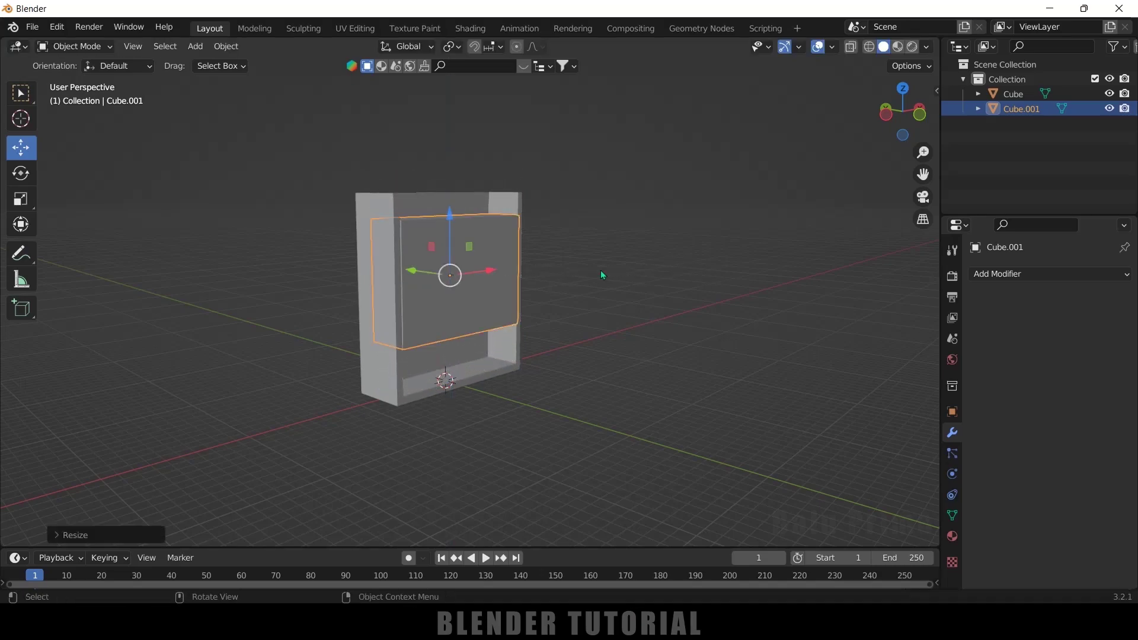
left_click_drag(449, 248, 449, 224)
Step: Stretch the inner block slightly along Z and lower it so its top lines up with the slab's top edge
key("s")
key("z")
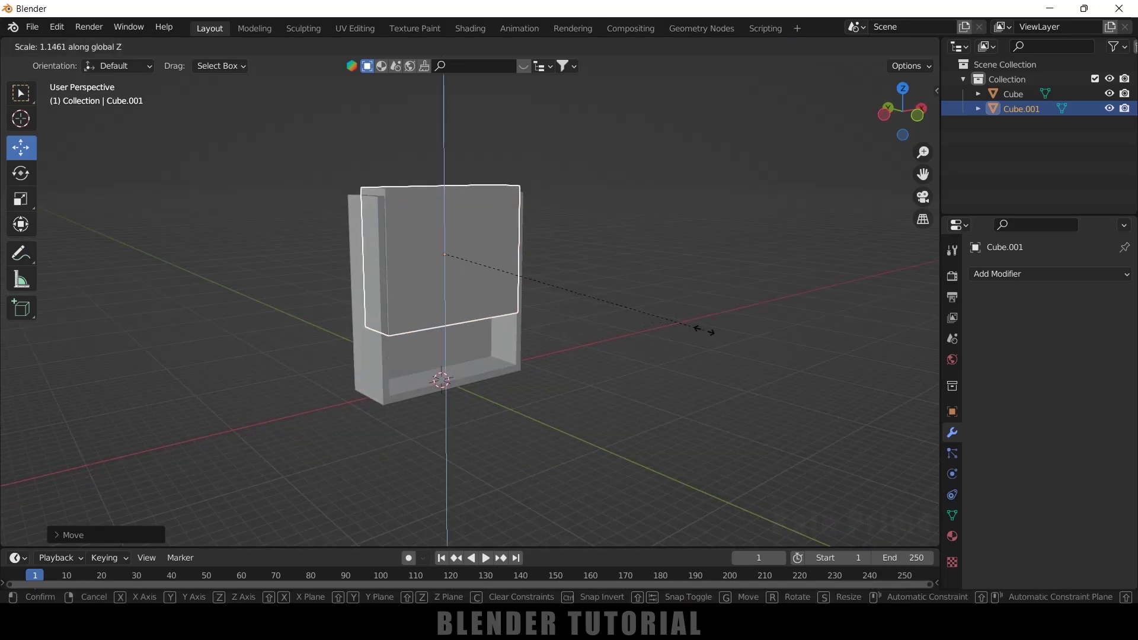
left_click(714, 333)
left_click_drag(443, 187, 445, 204)
Step: Add a NURBS path curve and move it along X until it is clear of the container
scroll(573, 392, "up", 3)
middle_click_drag(574, 392, 594, 397)
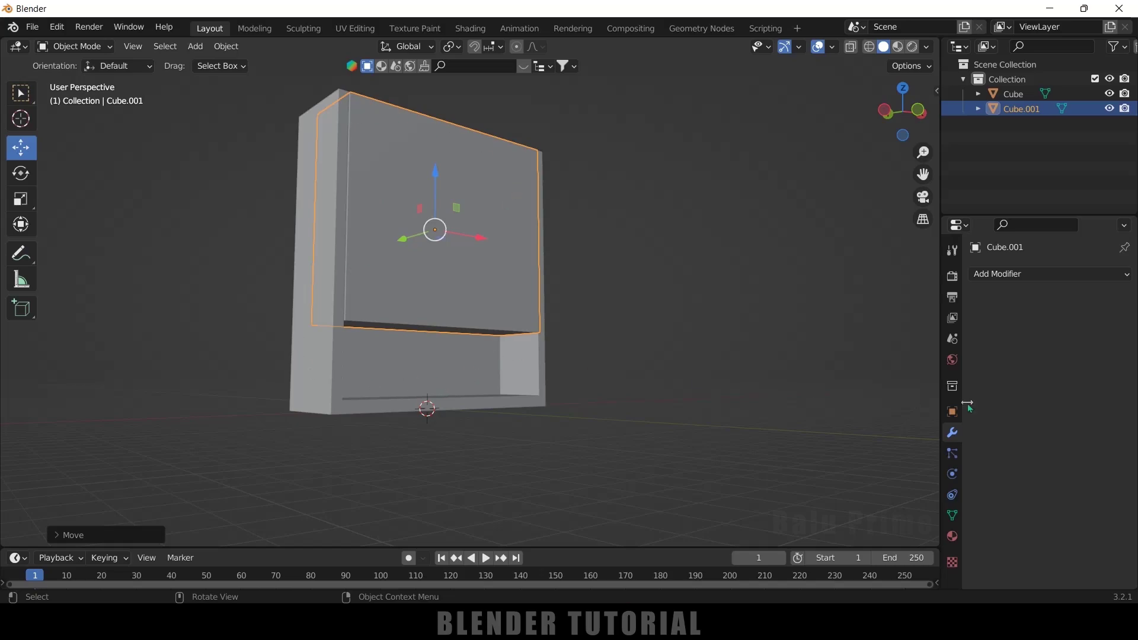
middle_click_drag(778, 386, 712, 430)
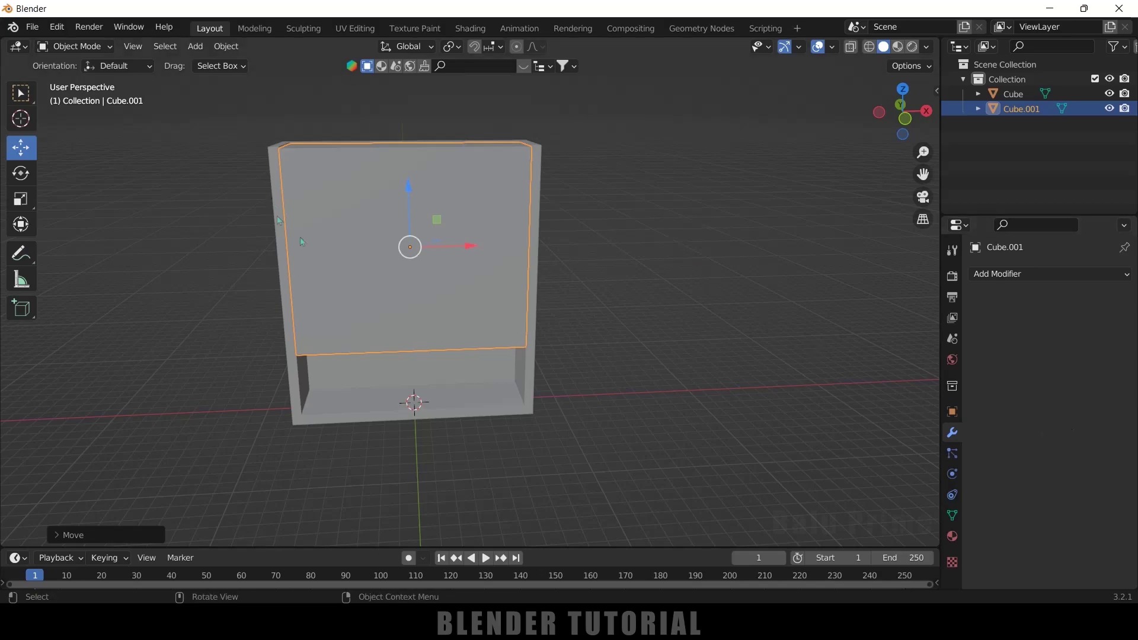
left_click(197, 47)
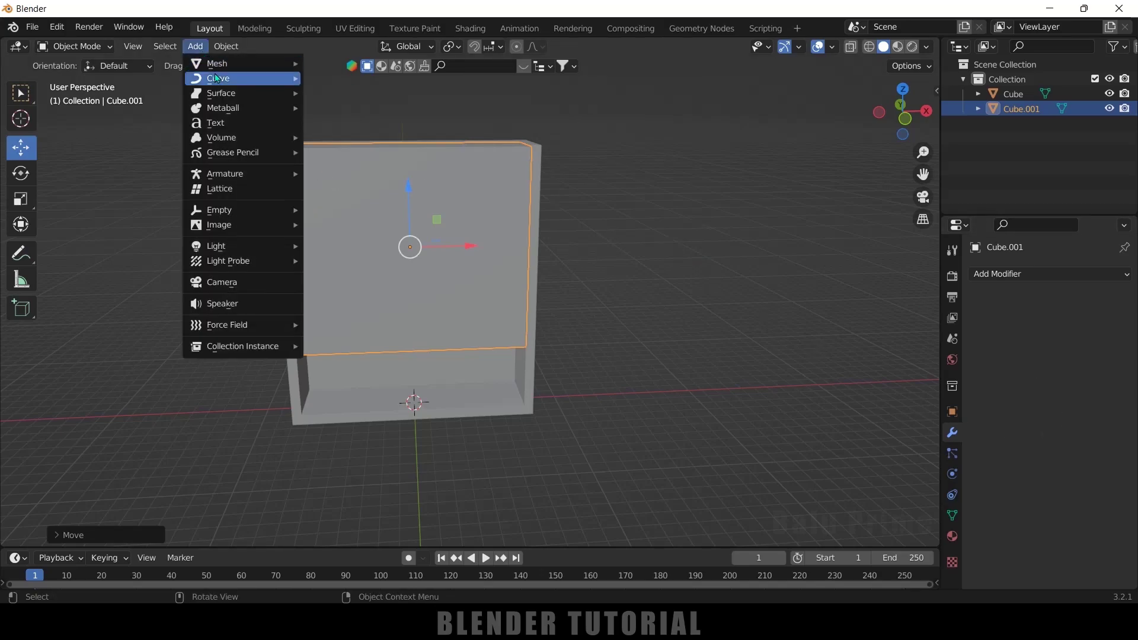
mouse_move(220, 79)
left_click(329, 144)
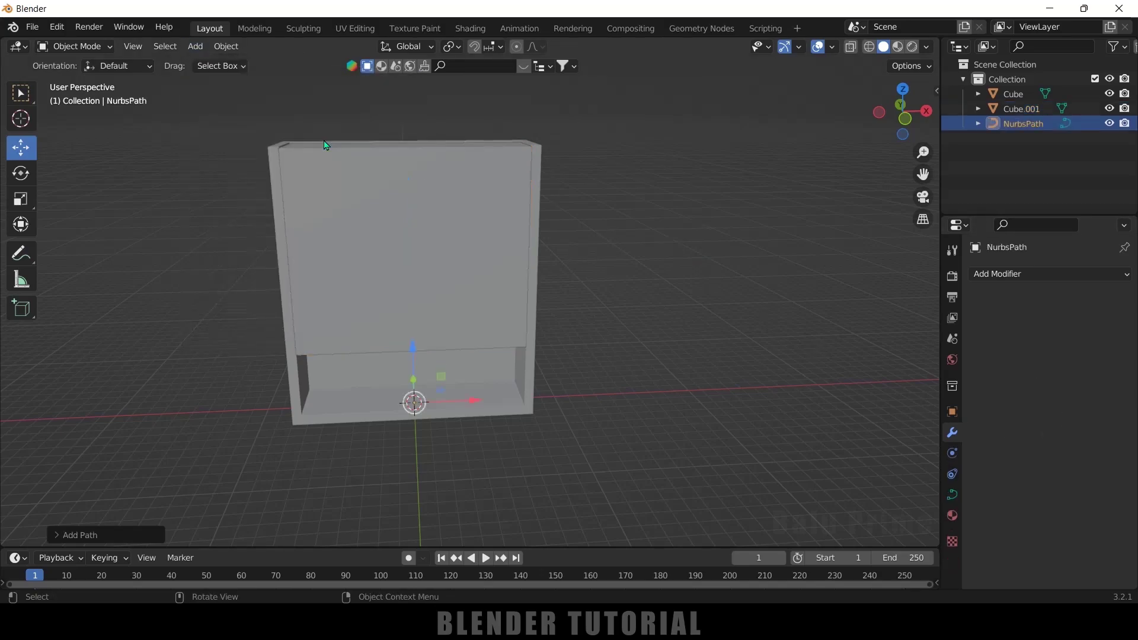
left_click_drag(482, 404, 720, 404)
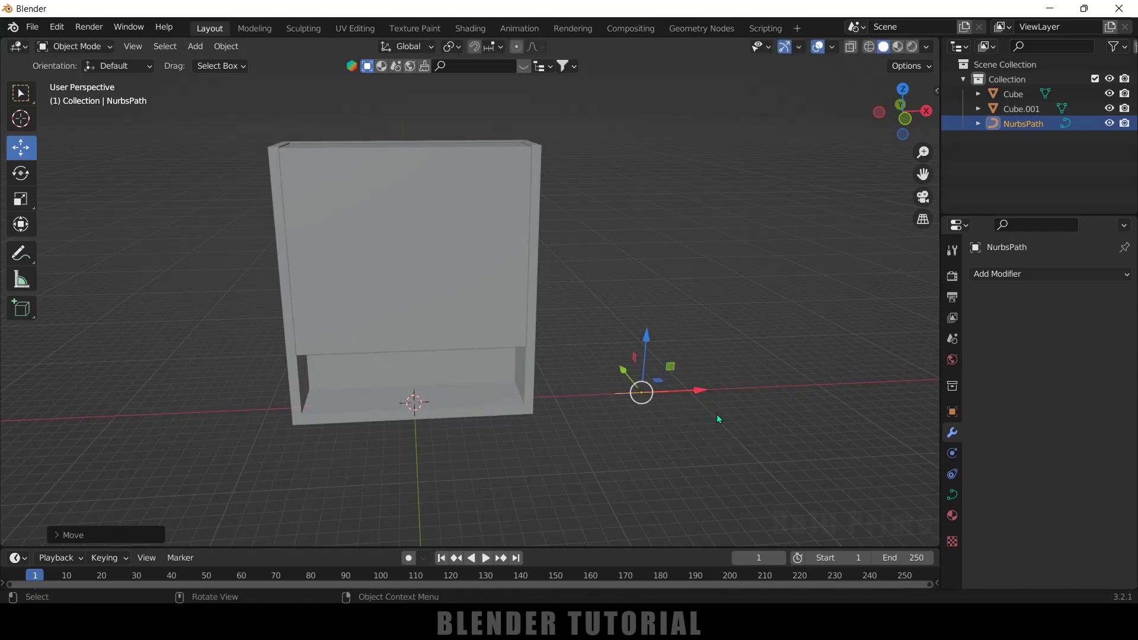
Step: Rotate the path 90 degrees about Y so it stands upright, and raise it along Z
key("r")
key("y")
key("9")
key("0")
key("Return")
left_click_drag(650, 345, 618, 122)
Step: Move the path along Y in front of the container and bring it near the container's upper edge
middle_click_drag(830, 247, 584, 267)
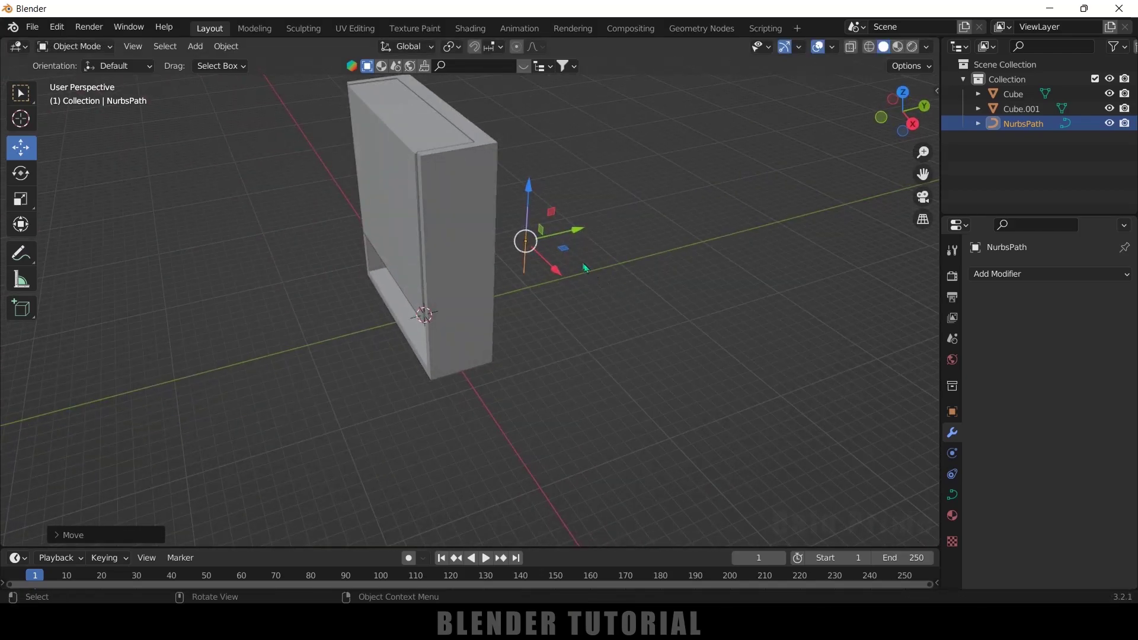
left_click_drag(582, 230, 432, 268)
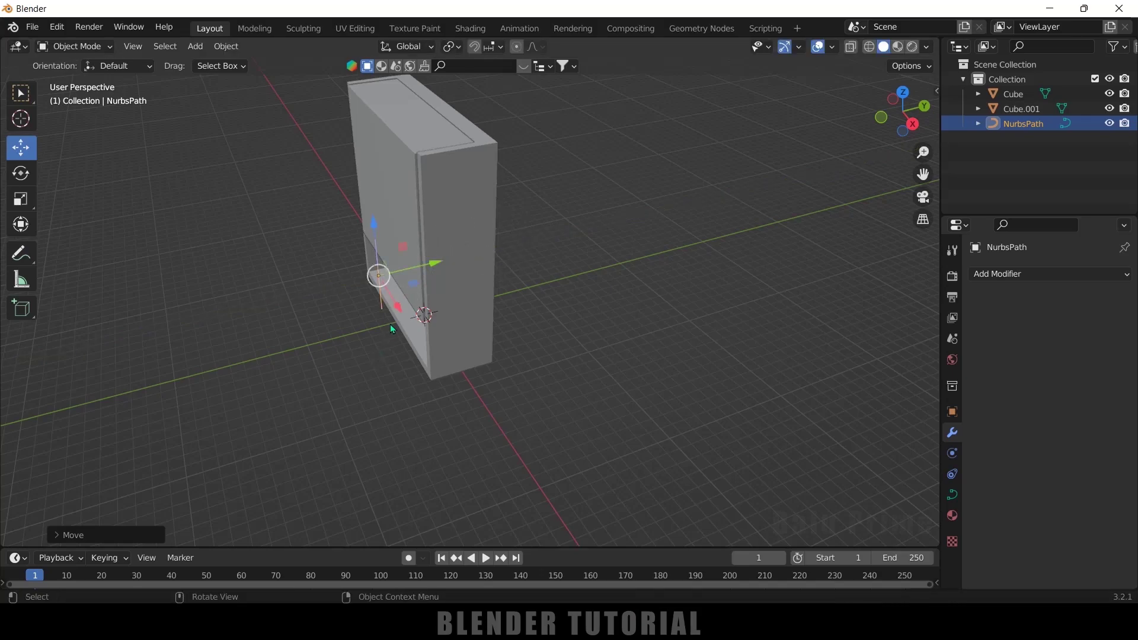
left_click_drag(395, 309, 317, 195)
middle_click_drag(317, 195, 540, 264)
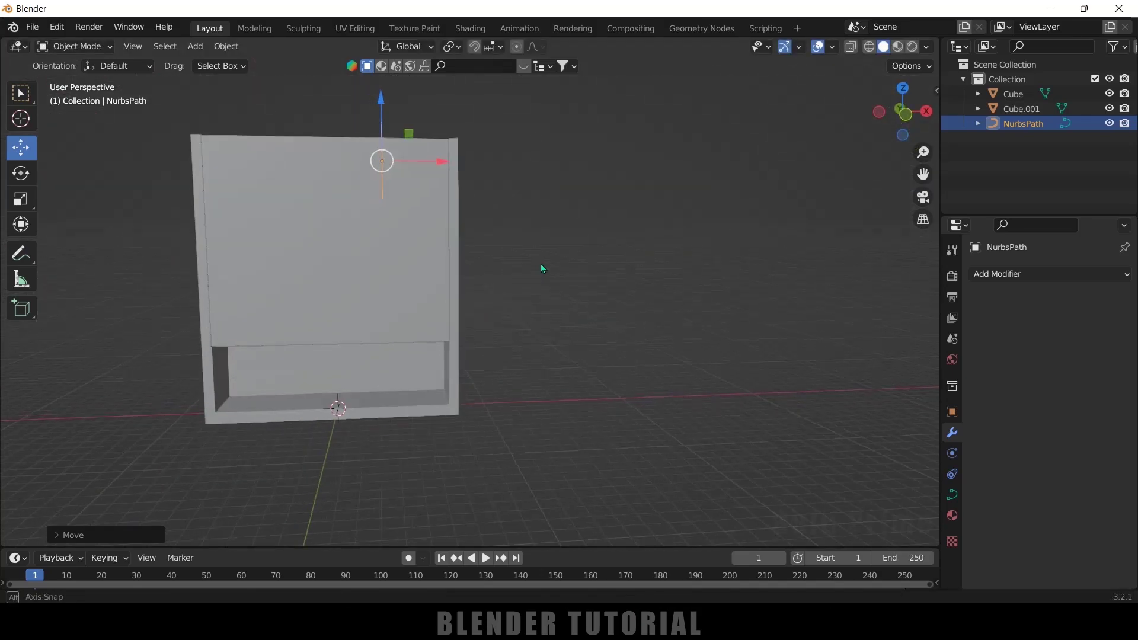
Step: Shift the path along X to the left half of the container and raise it so it straddles the top edge
key("Tab")
scroll(537, 262, "up", 2)
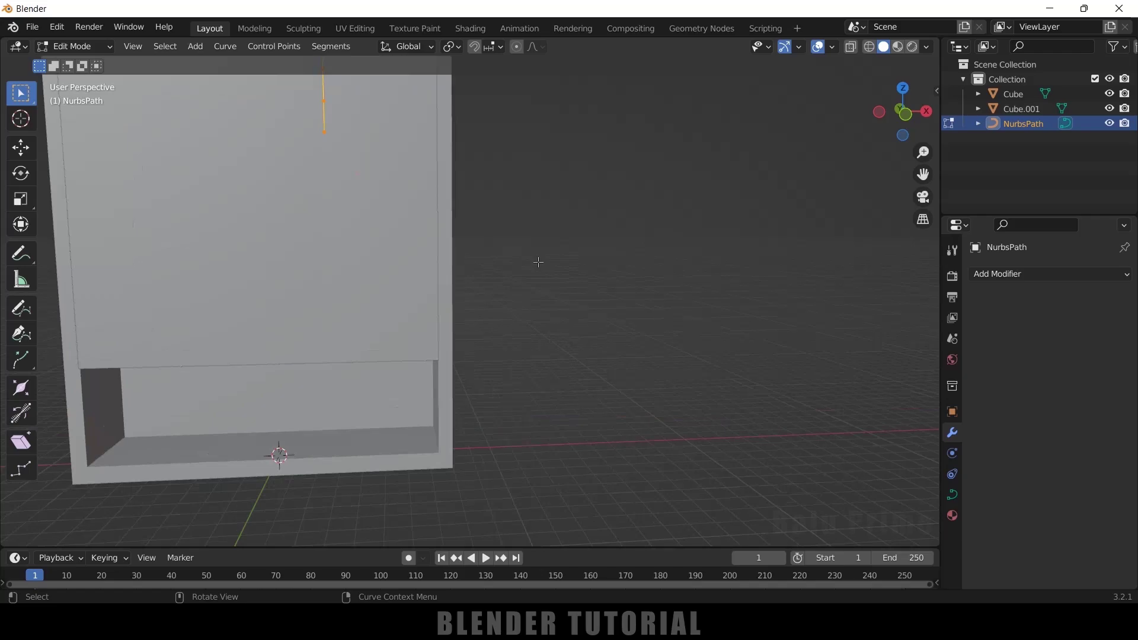
scroll(537, 263, "down", 3)
middle_click_drag(522, 208, 551, 225, "shift")
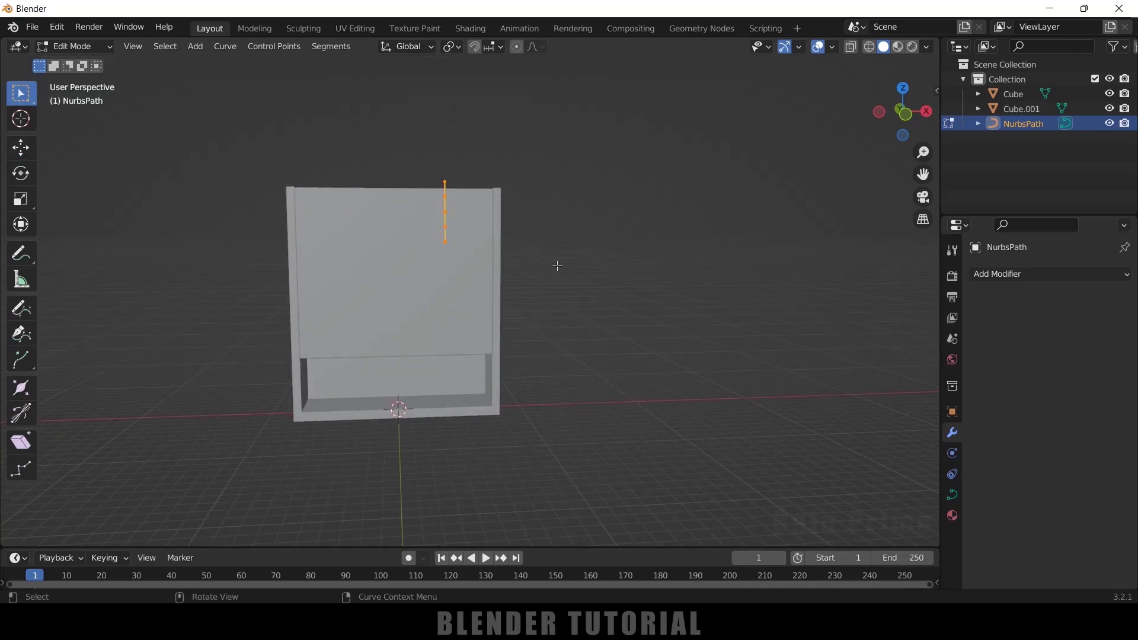
key("Tab")
left_click_drag(507, 203, 377, 211)
left_click_drag(319, 153, 316, 134)
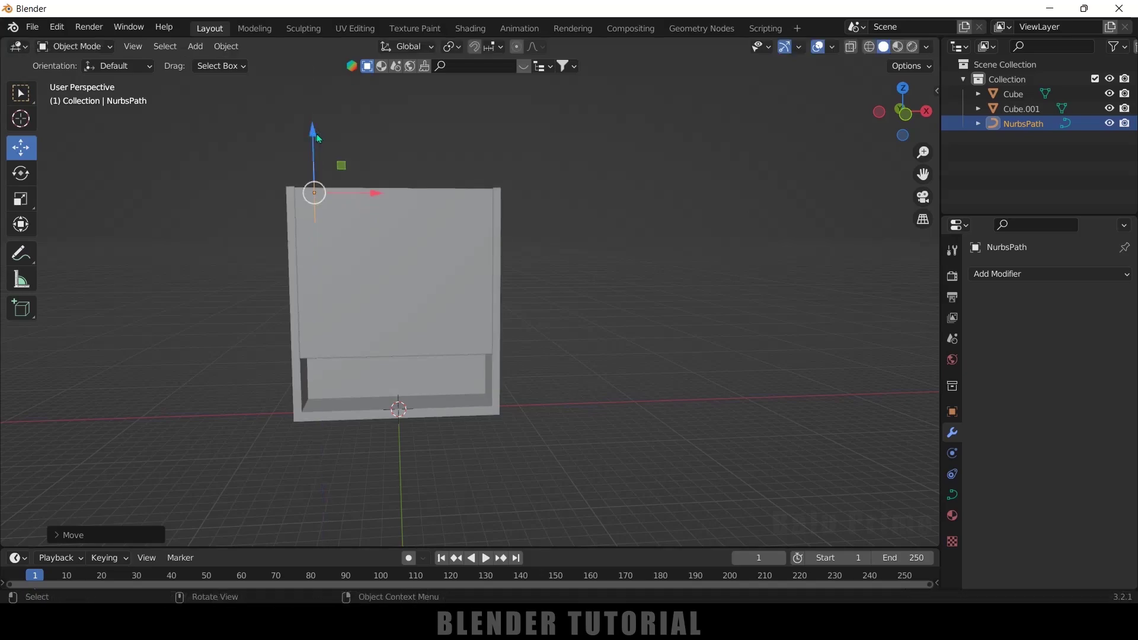
left_click_drag(383, 198, 416, 197)
left_click_drag(344, 151, 331, 127)
scroll(369, 216, "up", 5)
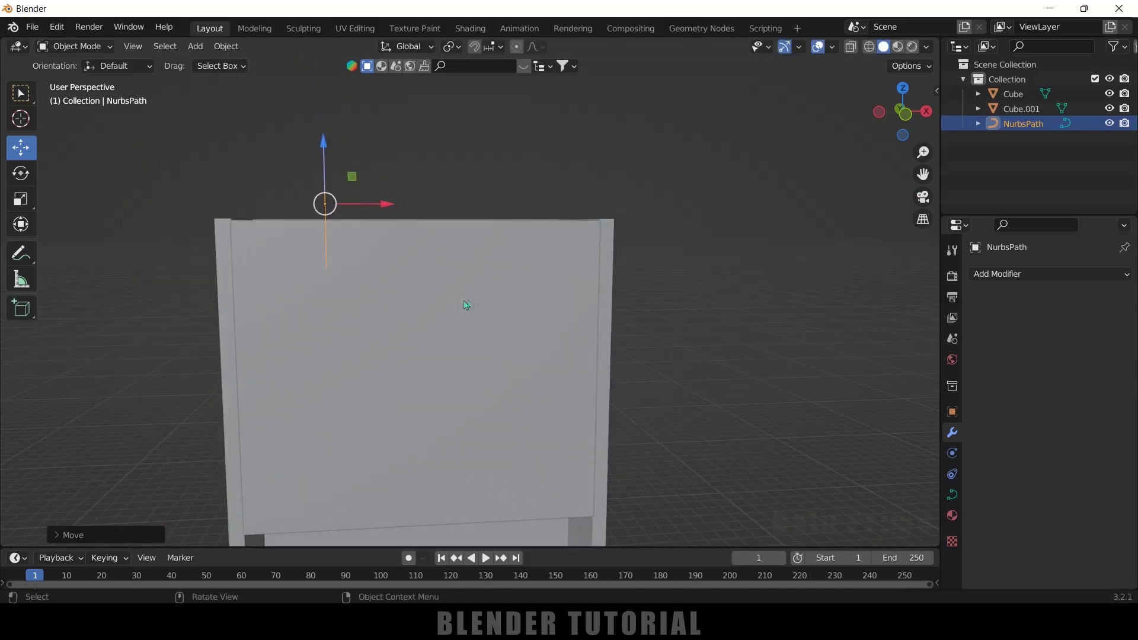
Step: In front view, extrude the path's lower end point by point into a serpentine that ends below the inner block's bottom edge
key("KP_1")
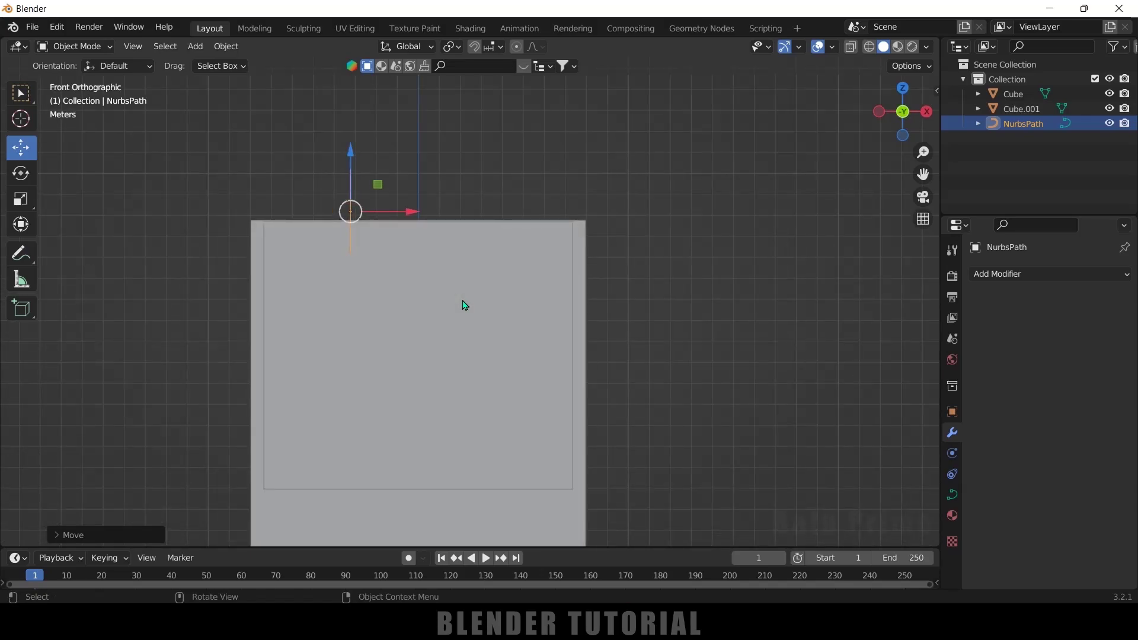
key("Tab")
left_click(384, 270)
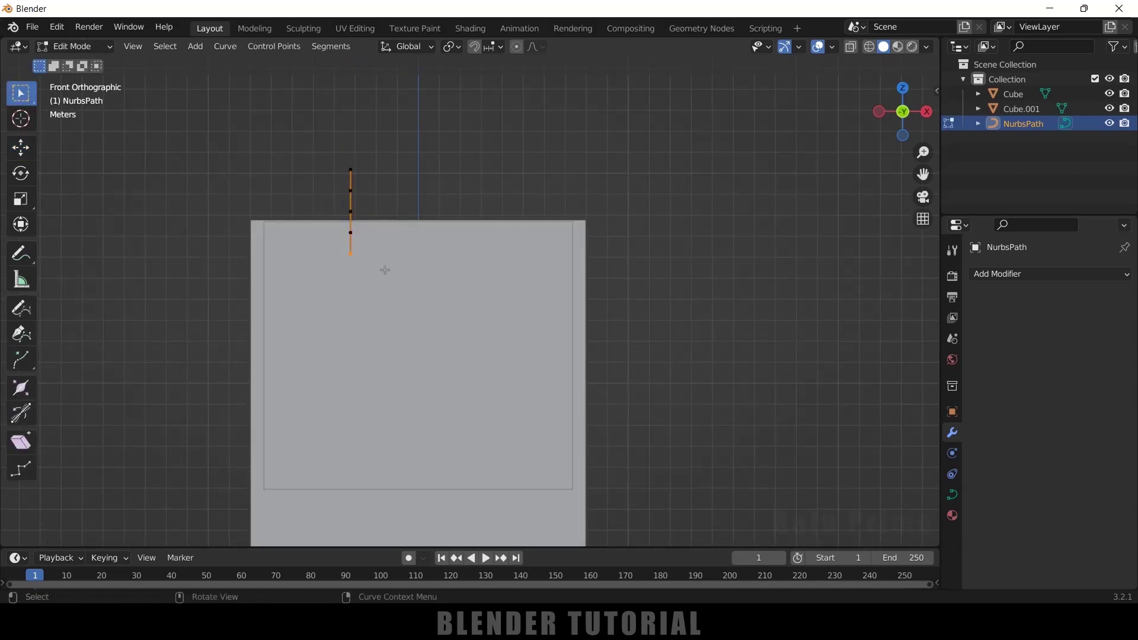
key("e")
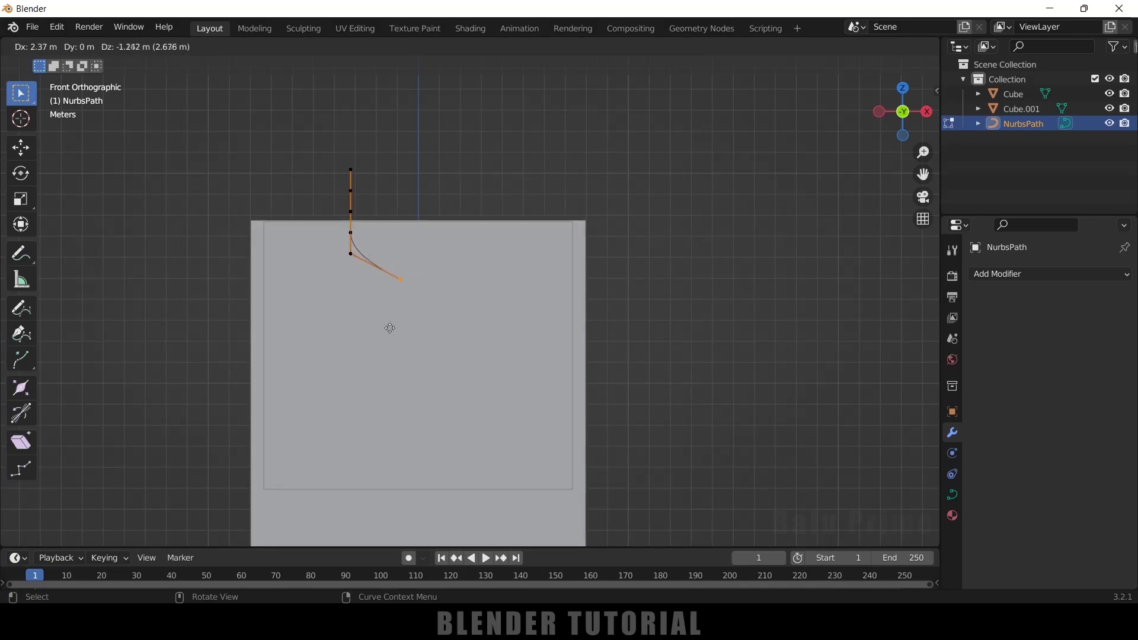
left_click(404, 319)
key("e")
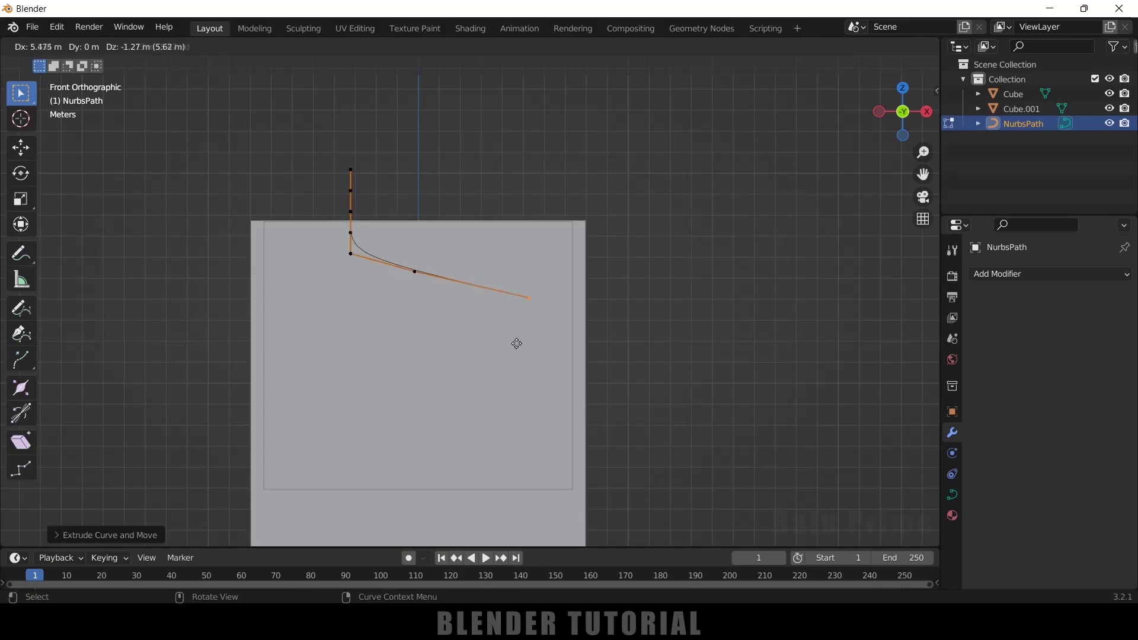
left_click(504, 330)
key("e")
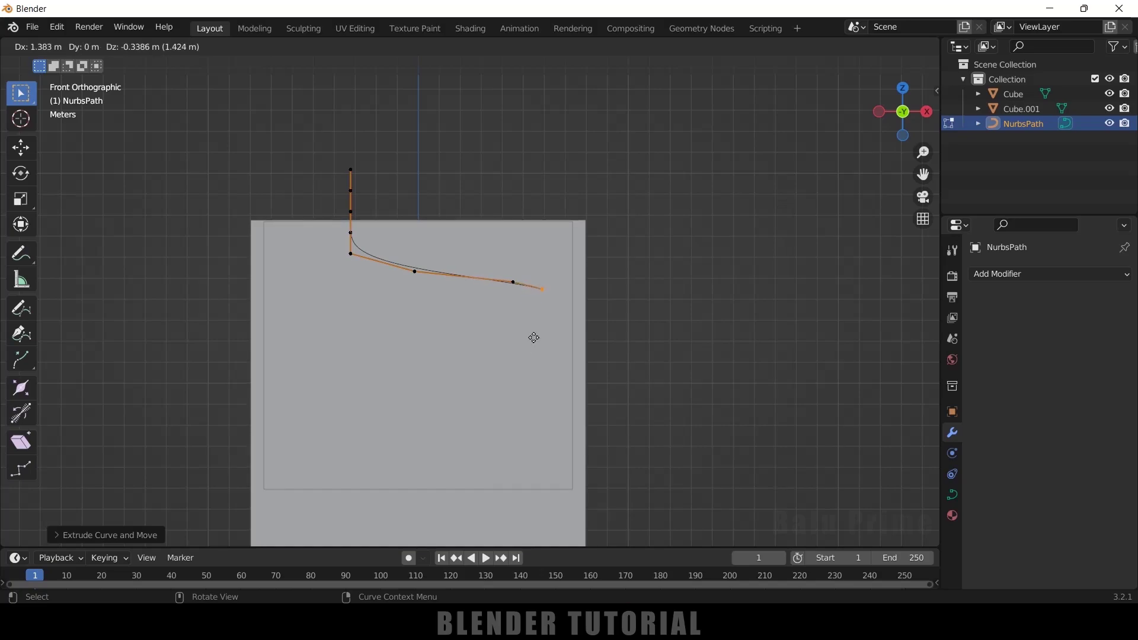
left_click(534, 335)
key("e")
left_click(449, 372)
key("e")
left_click(380, 379)
key("e")
left_click(311, 396)
key("e")
left_click(297, 427)
key("e")
left_click(533, 468)
key("e")
left_click(429, 490)
key("e")
left_click(355, 509)
key("e")
left_click(322, 521)
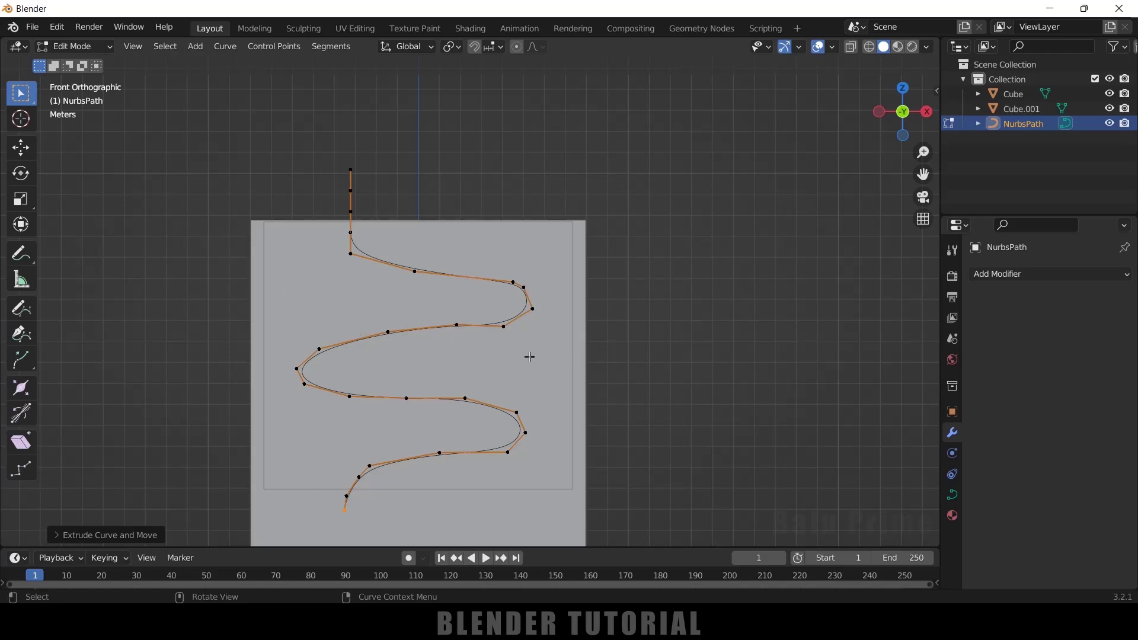
Step: Turn the serpentine path into a tube with a round bevel depth of 0.66 m
key("Tab")
middle_click_drag(530, 363, 396, 377)
middle_click_drag(244, 416, 306, 234)
left_click(264, 306)
left_click(269, 307)
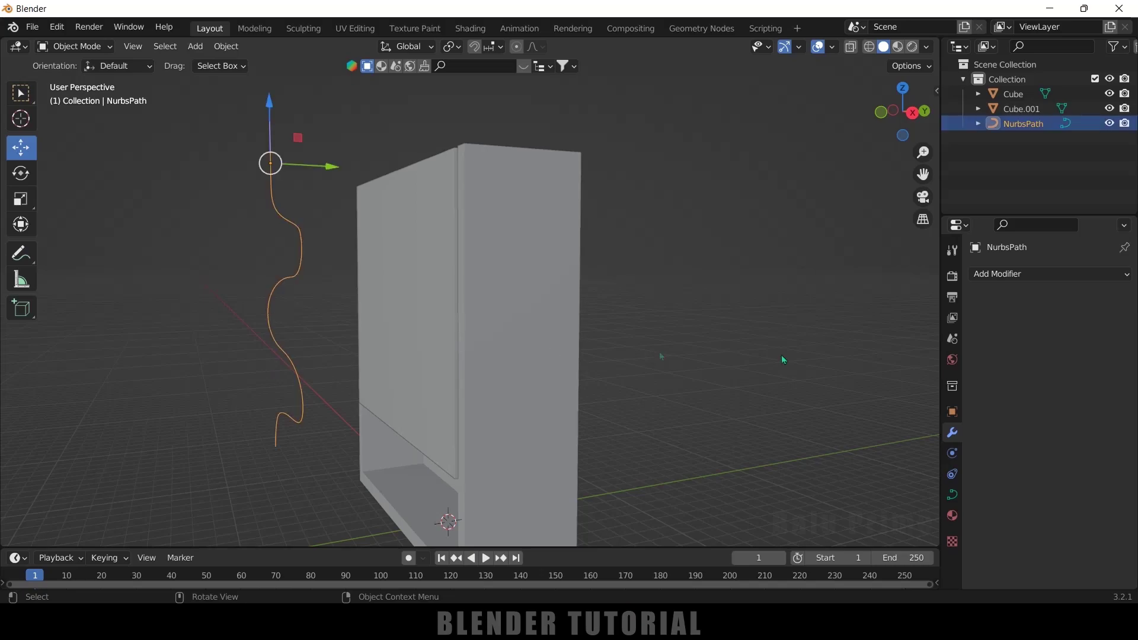
left_click(952, 498)
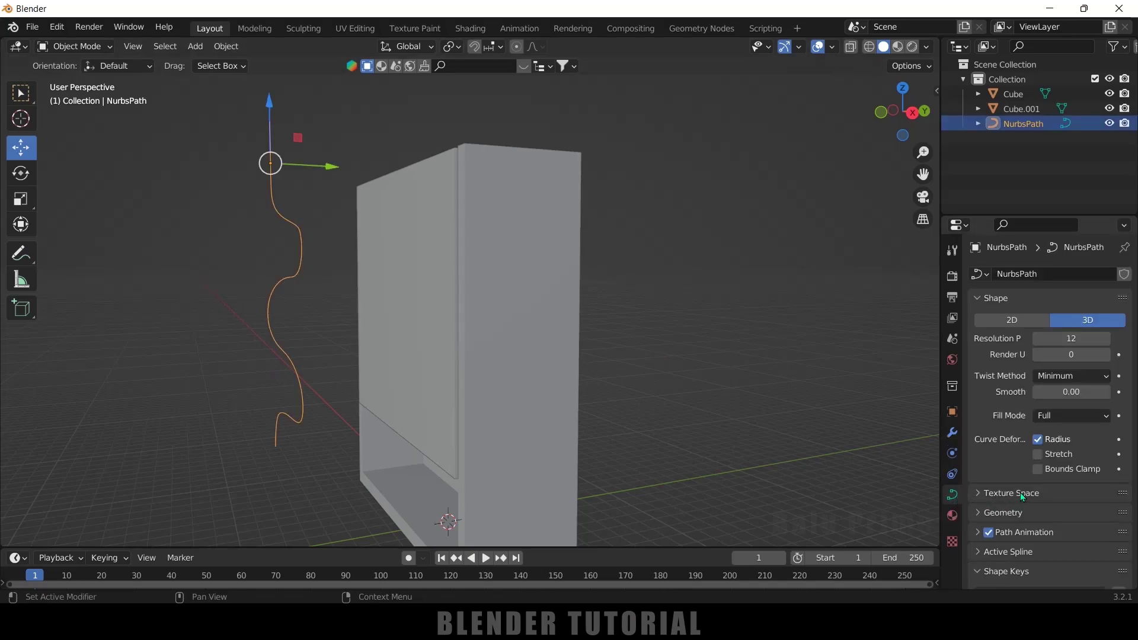
left_click(983, 513)
scroll(981, 509, "down", 8)
left_click_drag(1061, 472, 1120, 472)
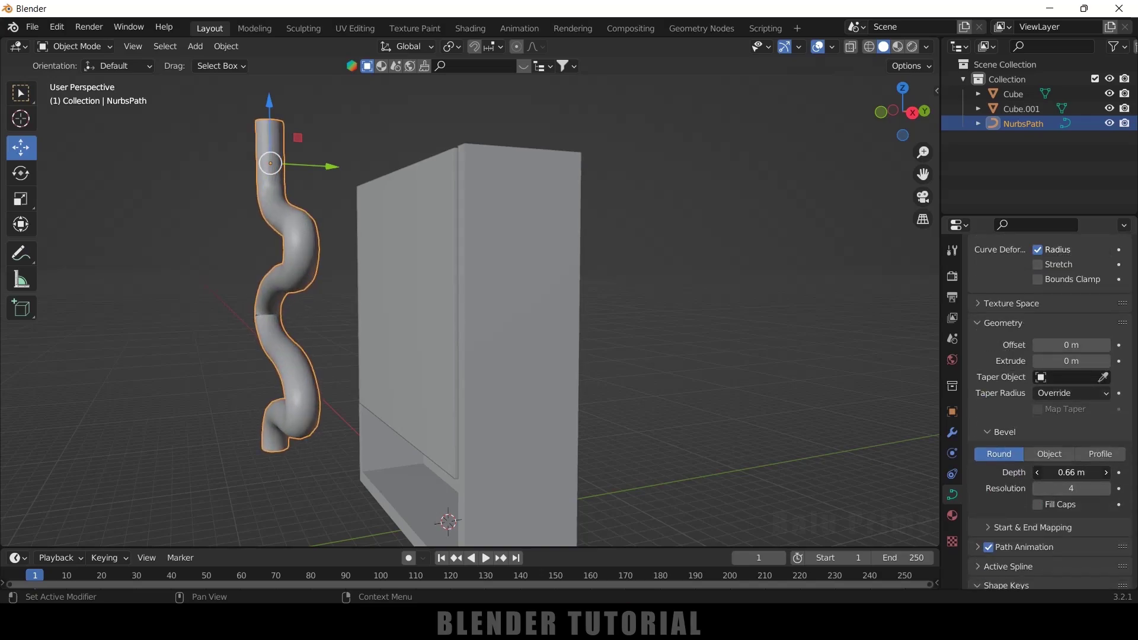
Step: In front view, move the control point above the tube's left bend up and outward to widen that bend
middle_click_drag(533, 355, 652, 346)
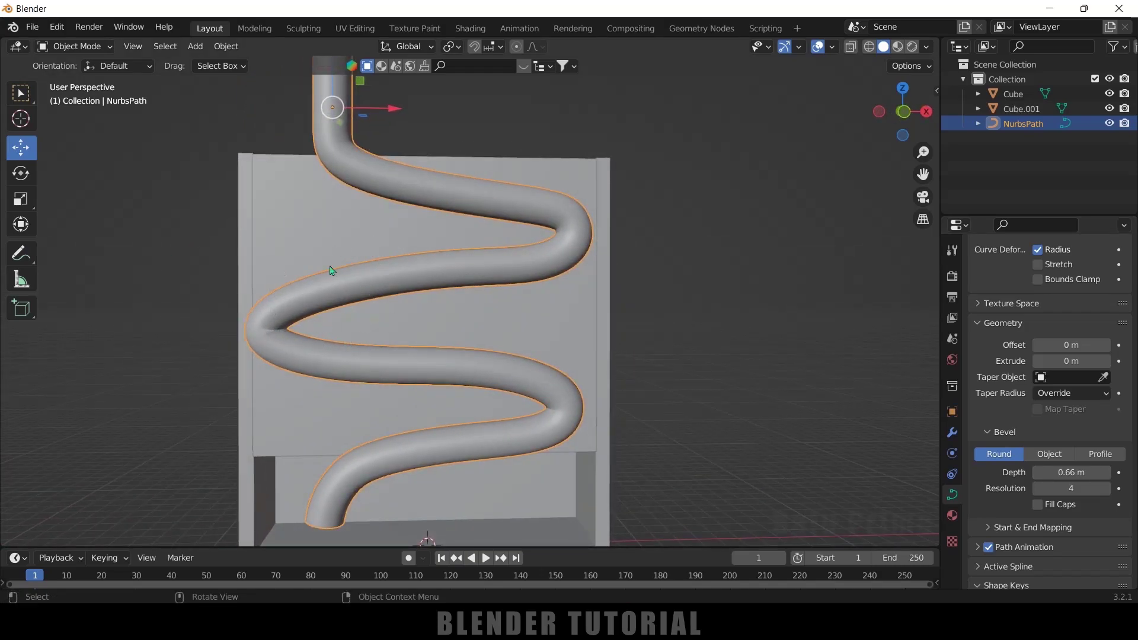
key("Tab")
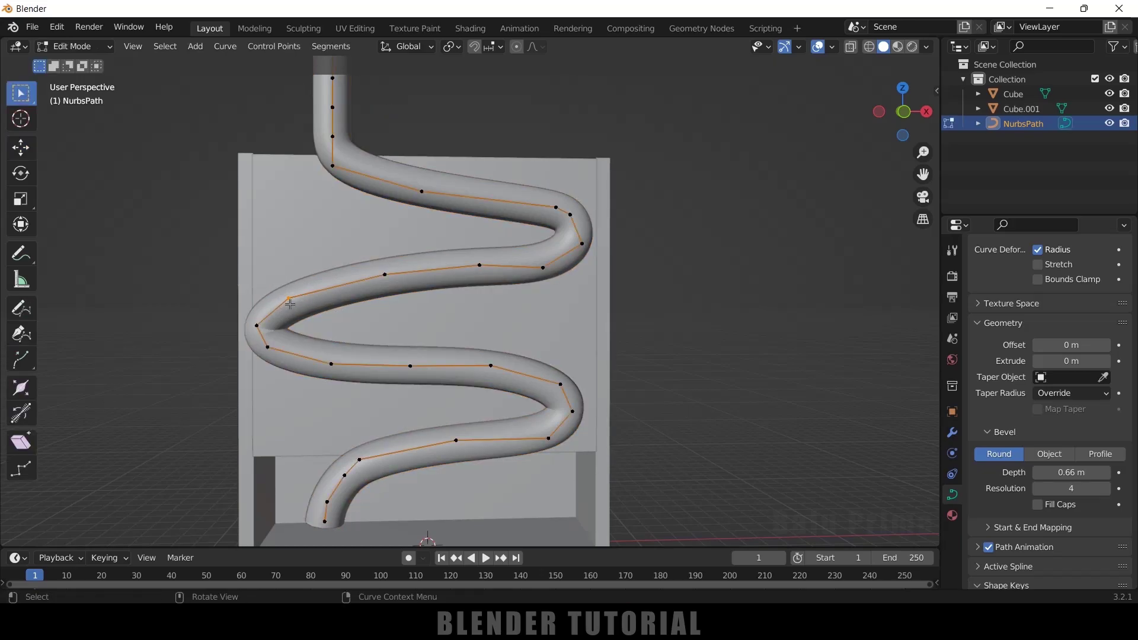
key("KP_1")
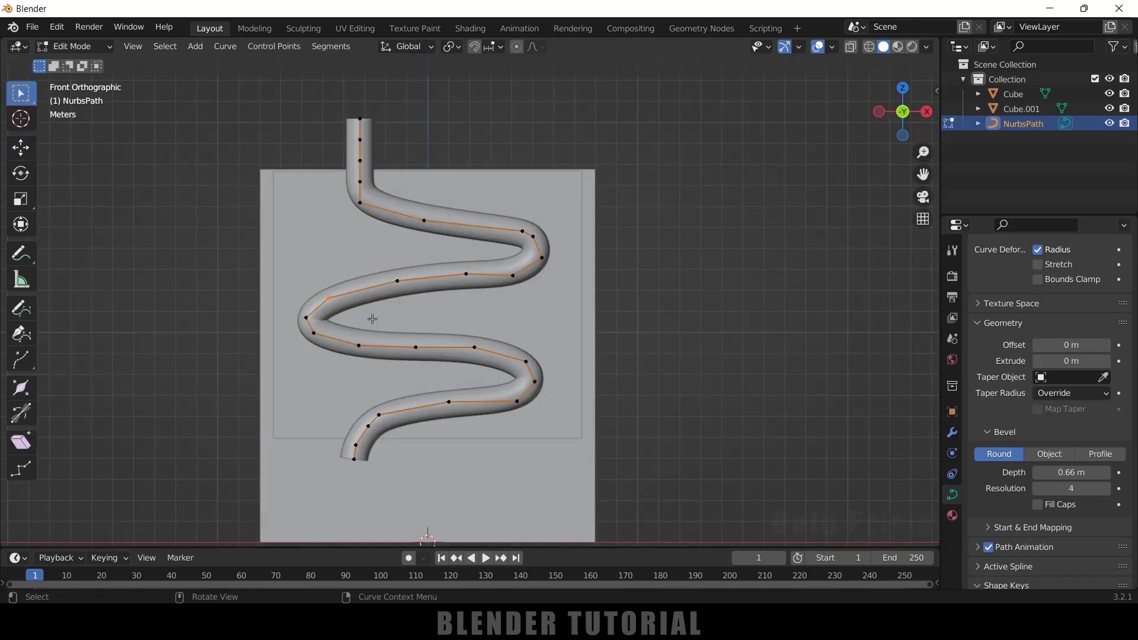
key("g")
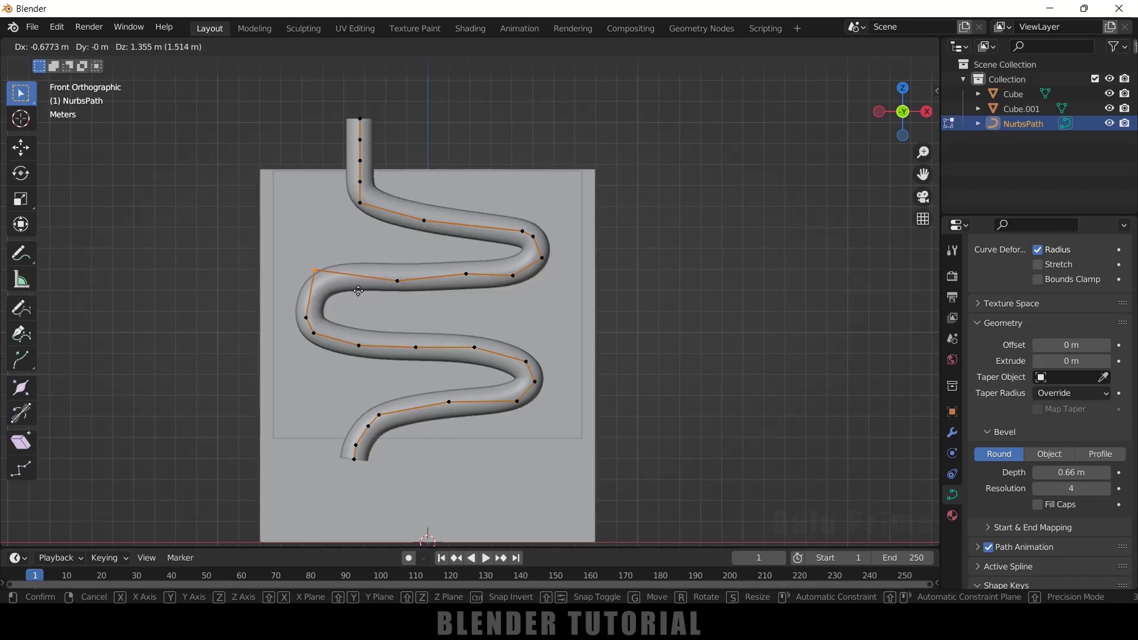
left_click(347, 289)
Step: Raise the two upper control points of the tube's upper right bend and spread them apart to round the bend
left_click(522, 230)
key("g")
left_click(507, 202)
left_click(533, 237)
key("g")
left_click(548, 224)
Step: Move the lower right bend's bottom control point down and outward, and lower the neighbouring point on the bottom run
left_click(517, 401)
key("g")
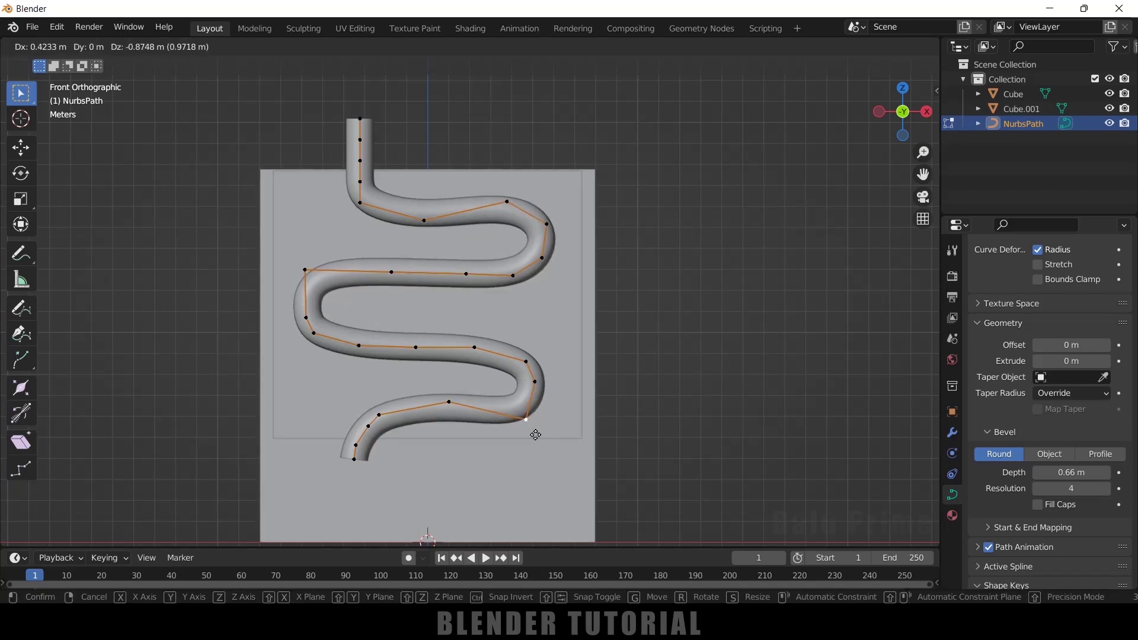
left_click(530, 419)
left_click(446, 414)
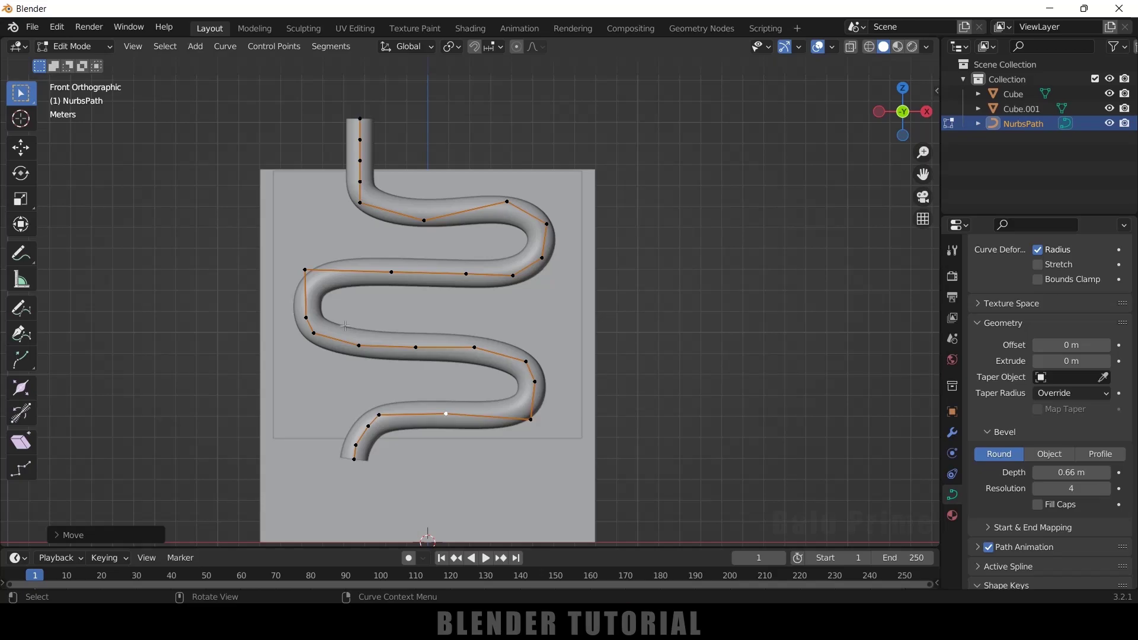
Step: Convert the serpentine NURBS tube into a mesh object and inspect its mesh in Edit Mode
key("Tab")
middle_click_drag(652, 308, 521, 320)
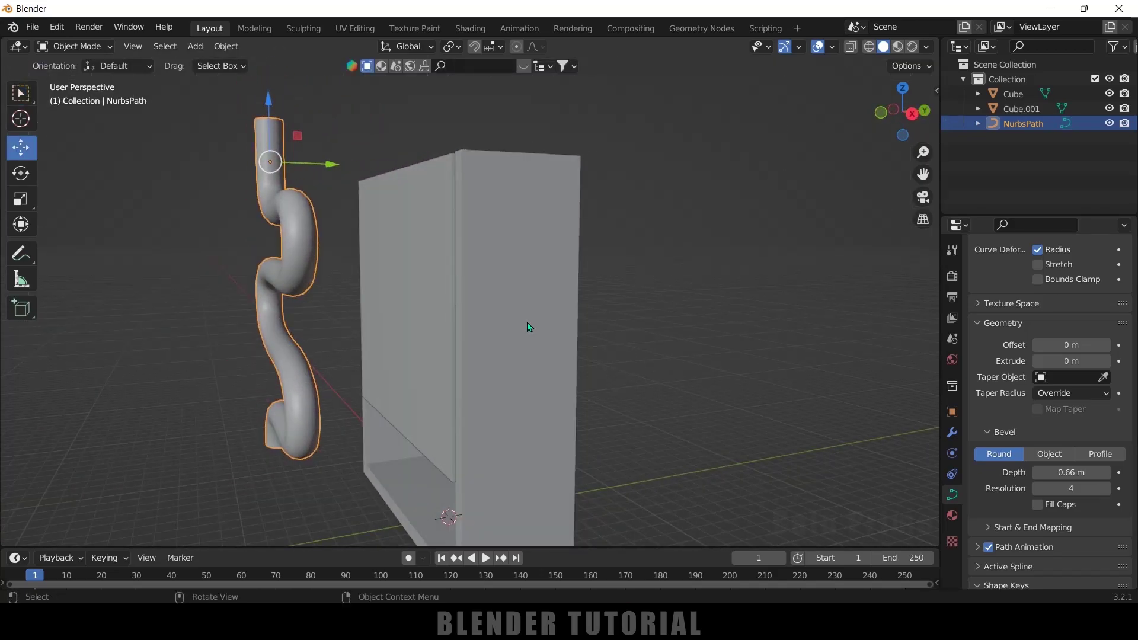
key("KP_3")
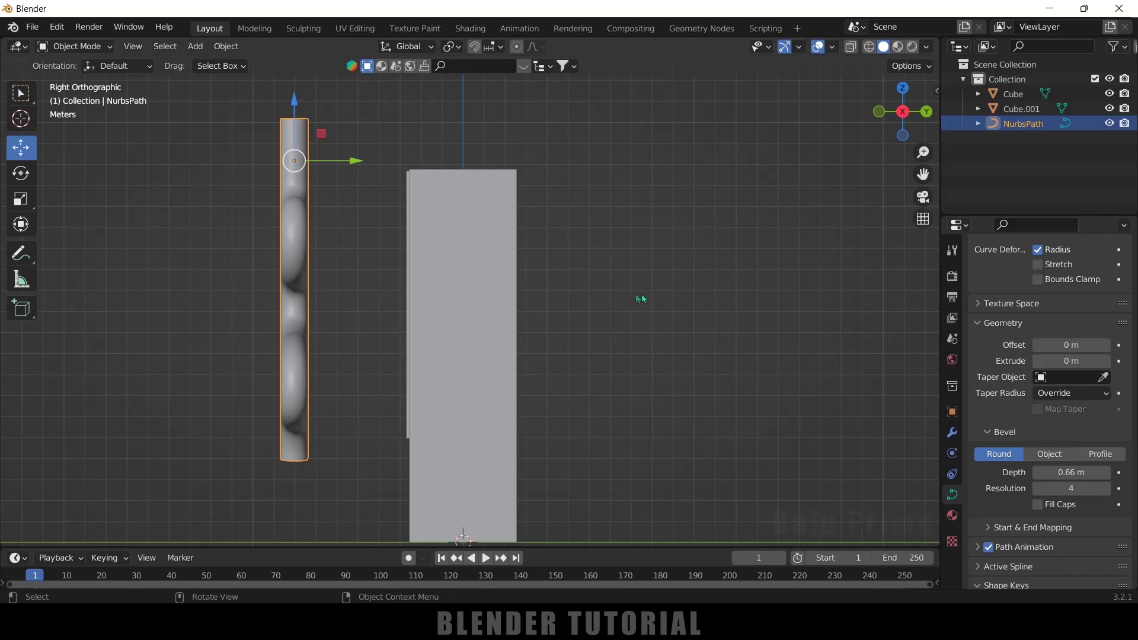
middle_click_drag(635, 299, 694, 301)
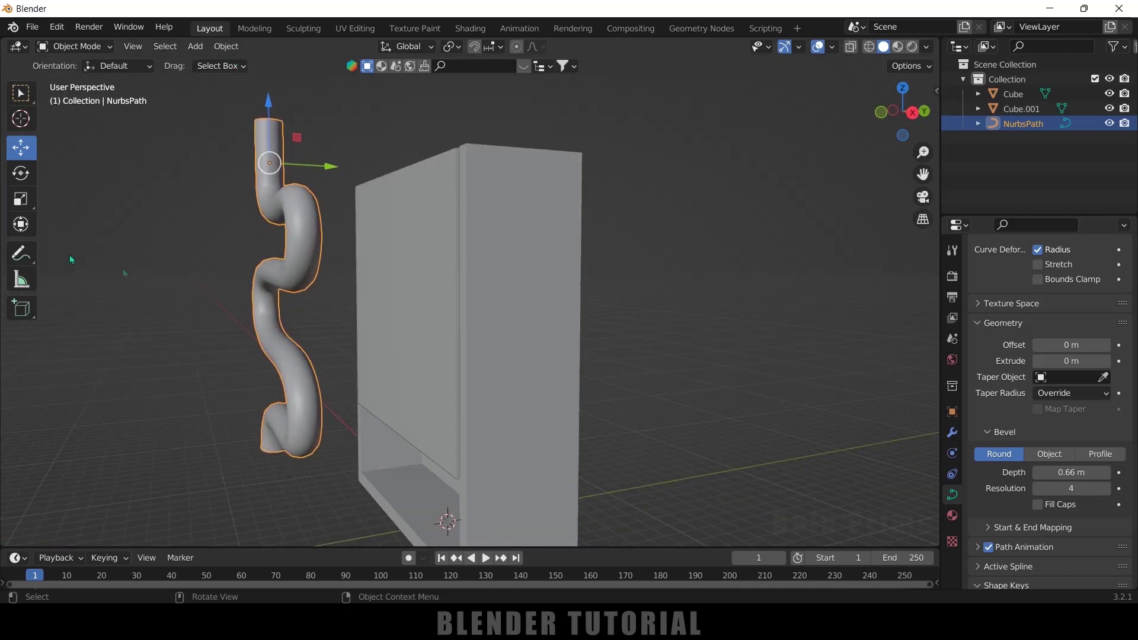
middle_click_drag(644, 325, 650, 325)
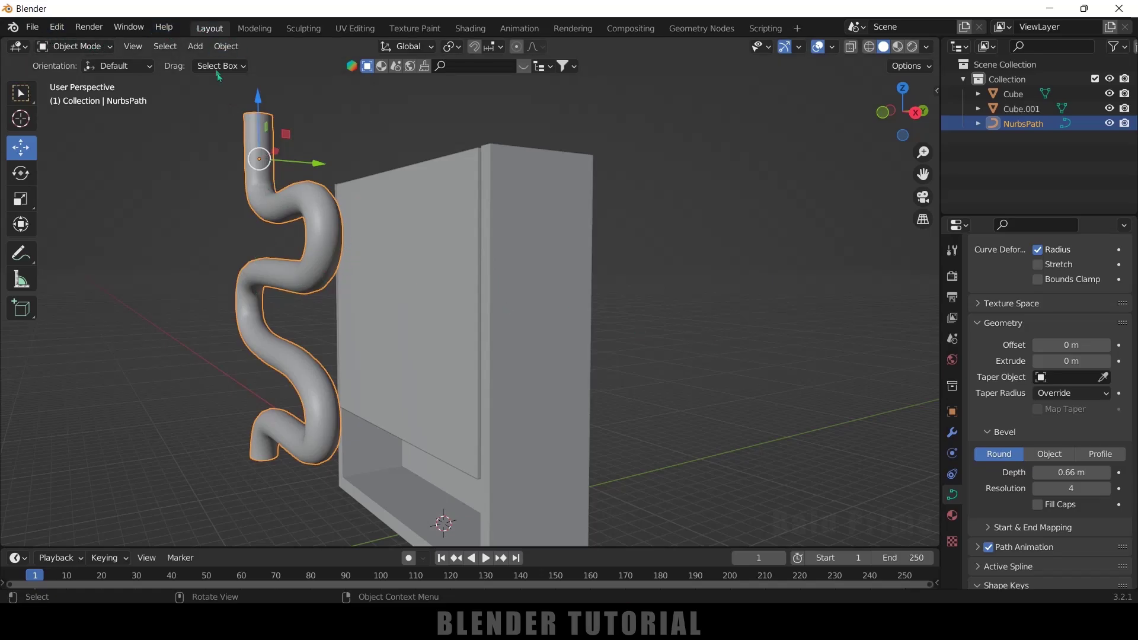
left_click(216, 47)
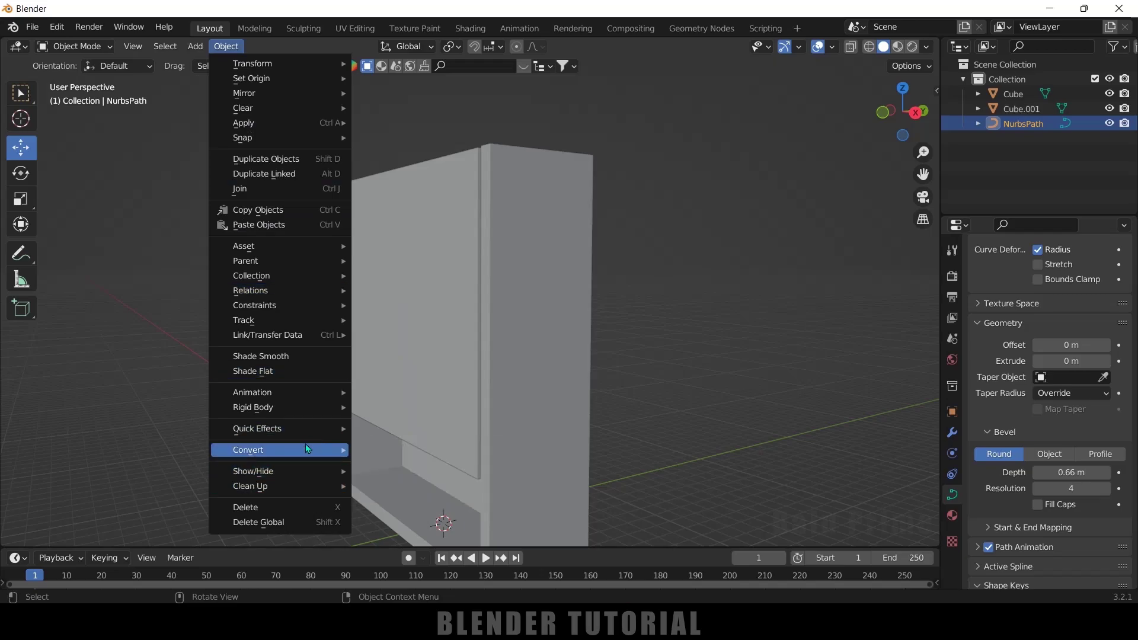
mouse_move(305, 445)
left_click(411, 468)
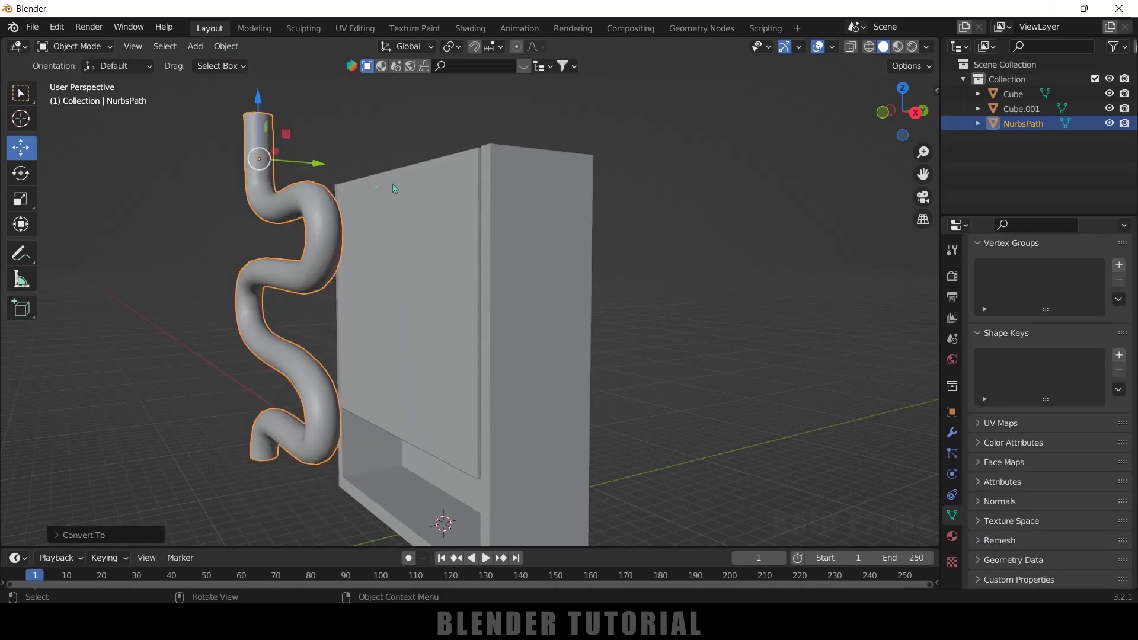
key("Tab")
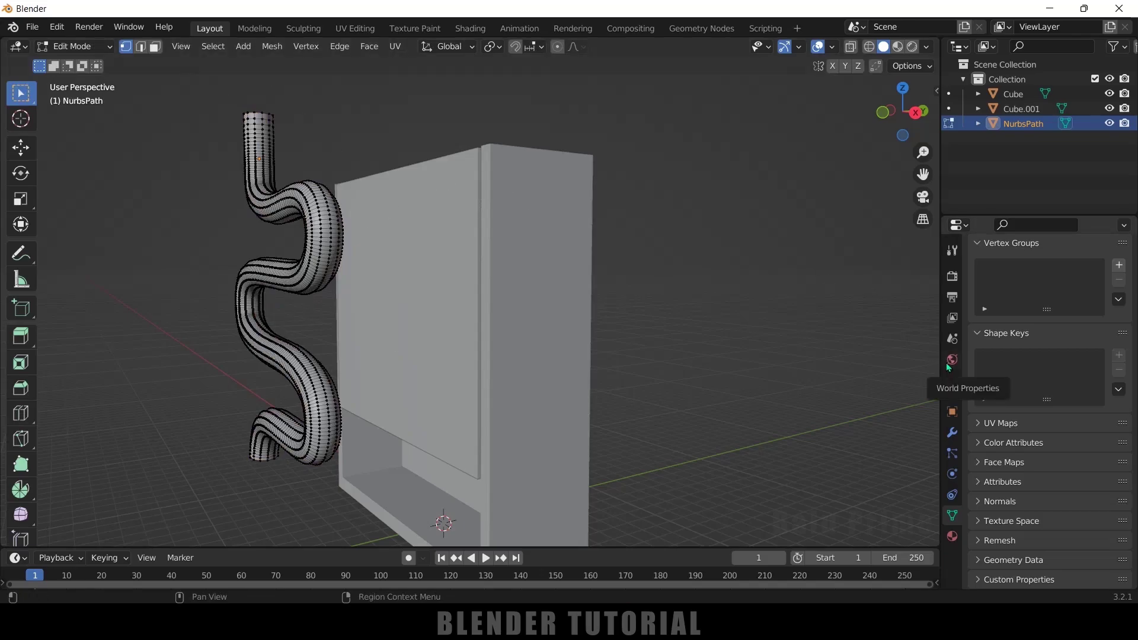
key("Tab")
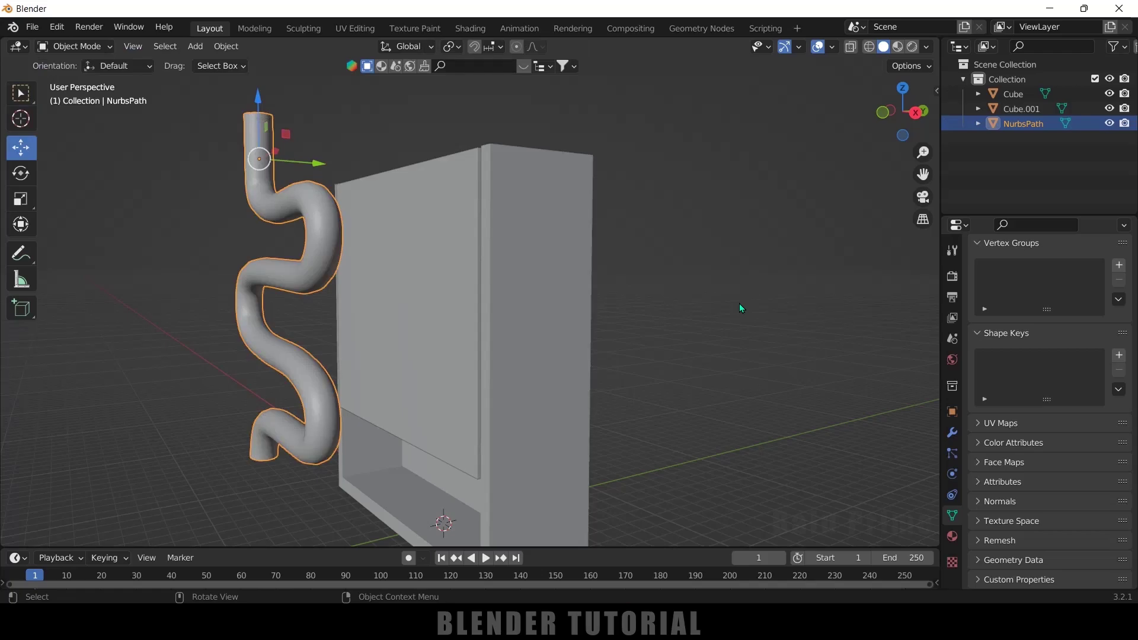
Step: In right wireframe view, select the tube's block-facing half by faces and move it along Y towards the block to deepen the tube
key("KP_3")
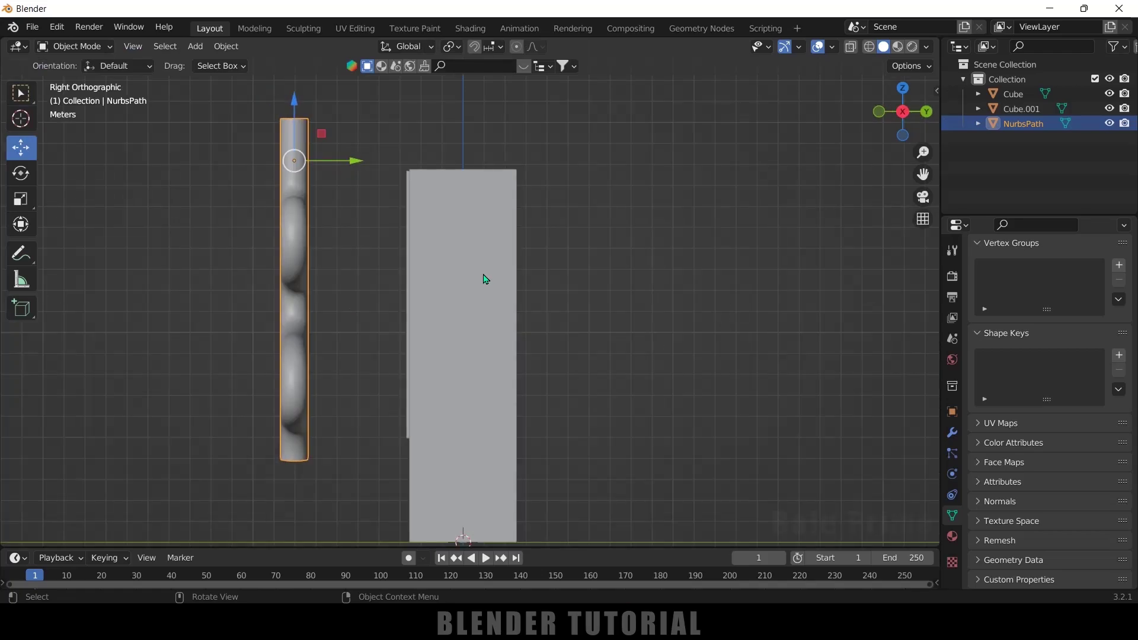
key("Tab")
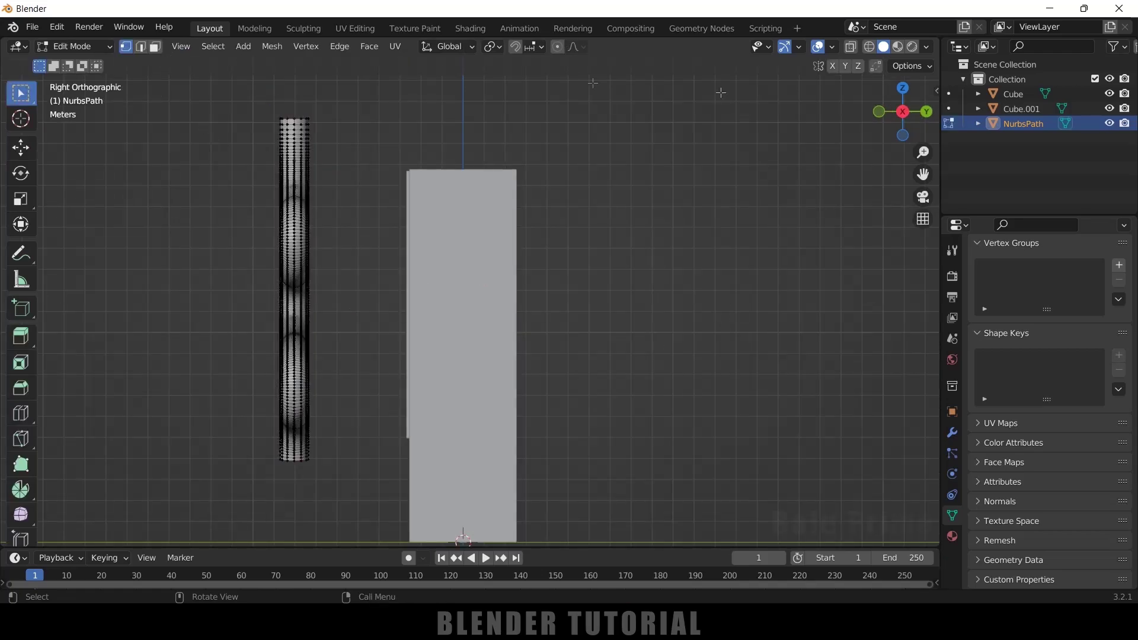
left_click(869, 49)
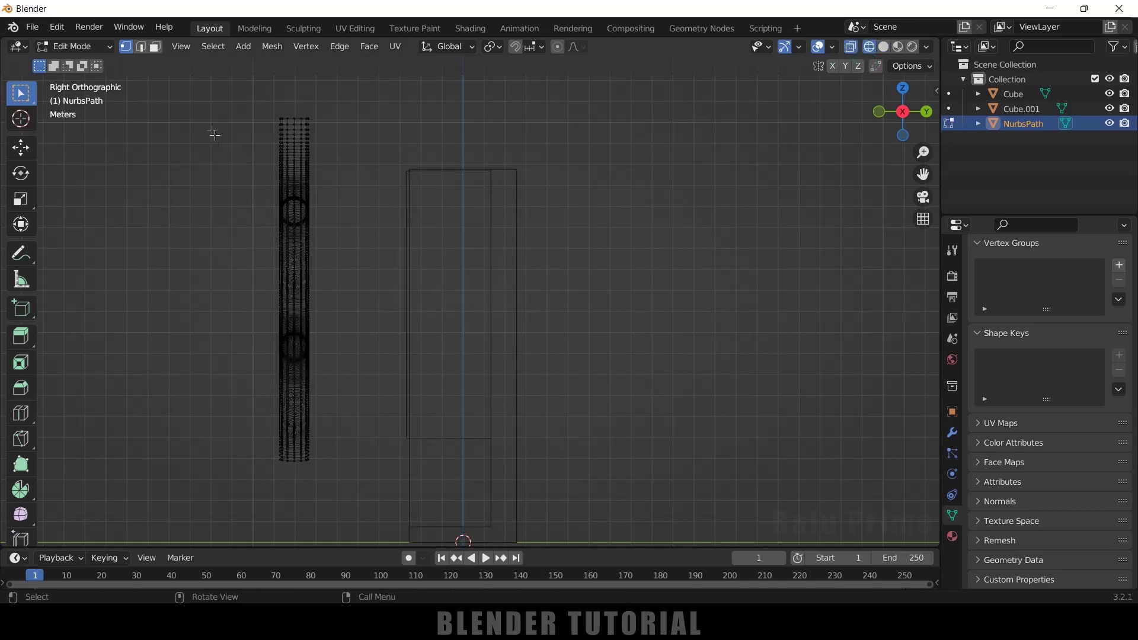
left_click(155, 47)
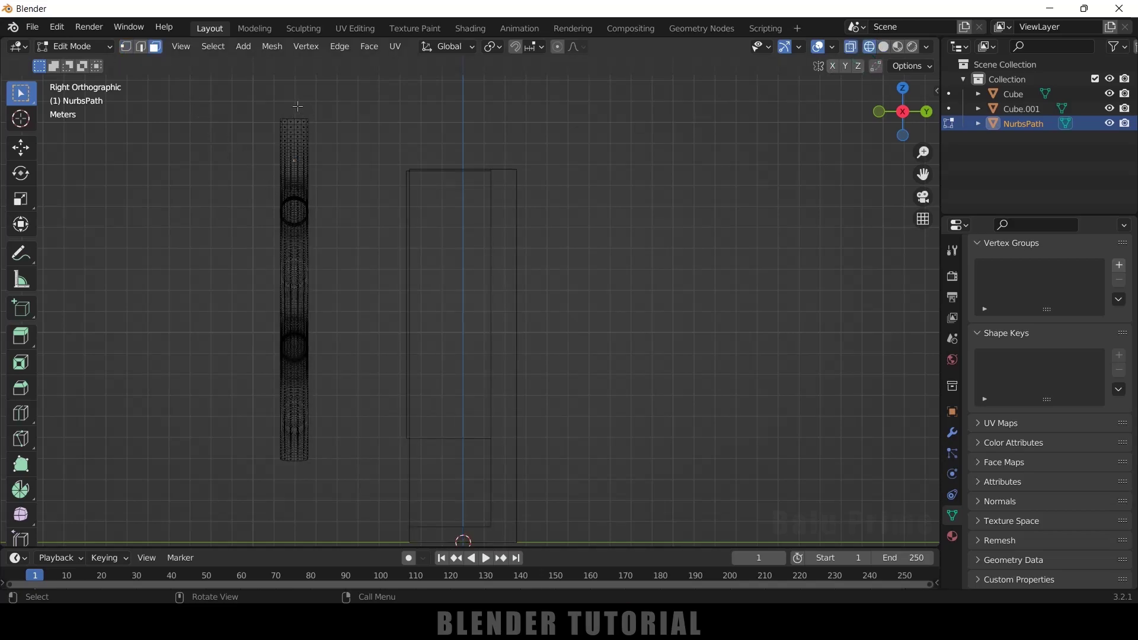
left_click_drag(298, 106, 343, 510)
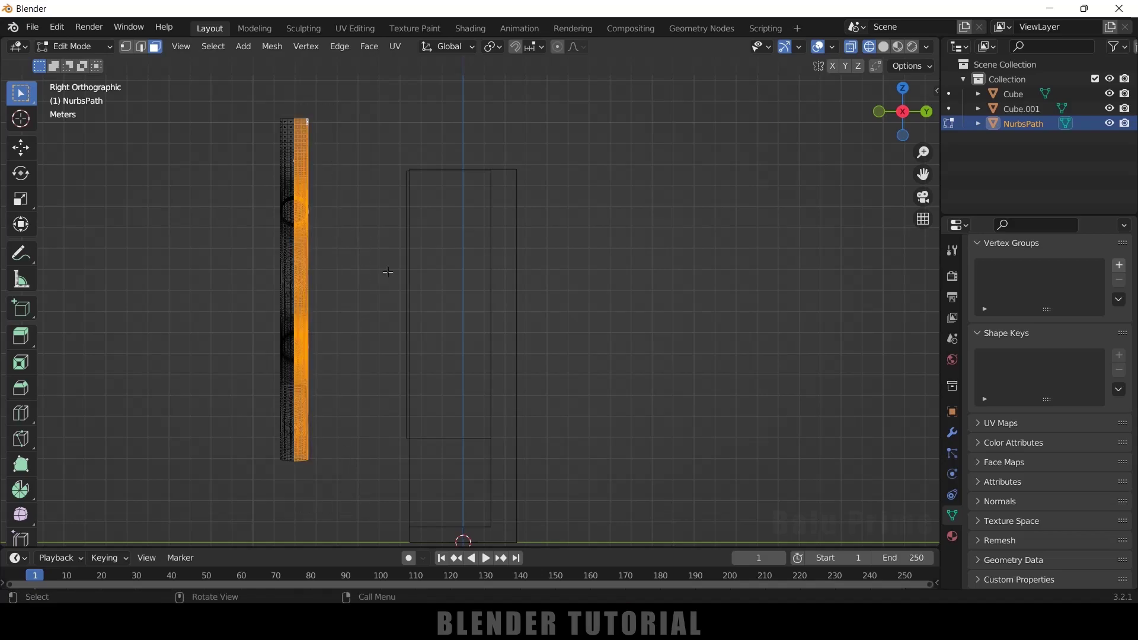
key("e")
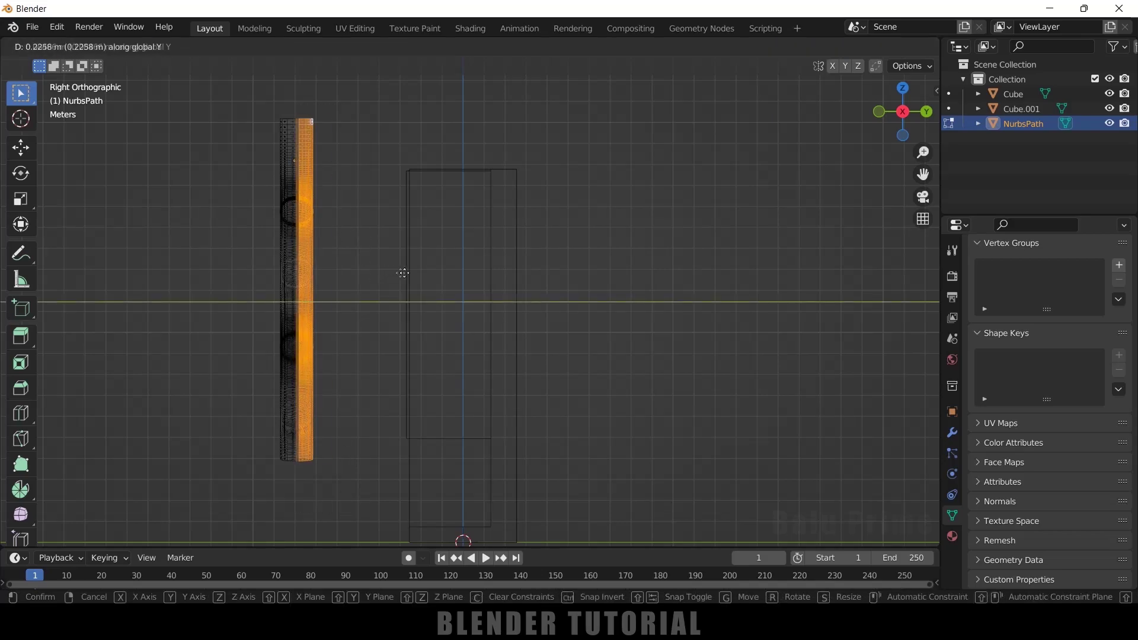
left_click(470, 277)
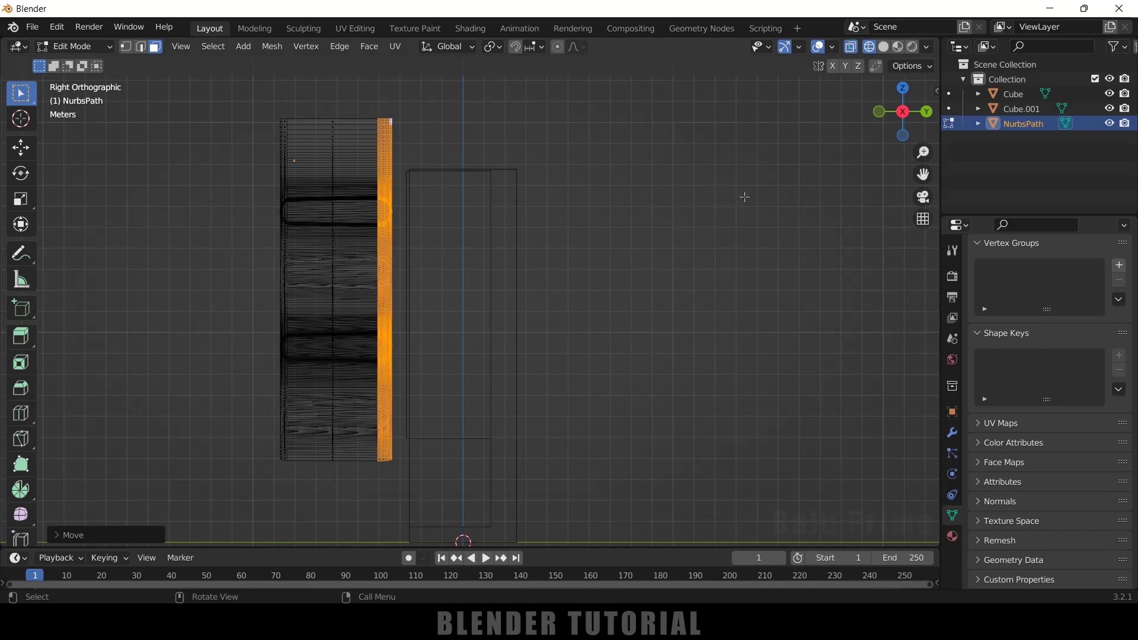
key("Tab")
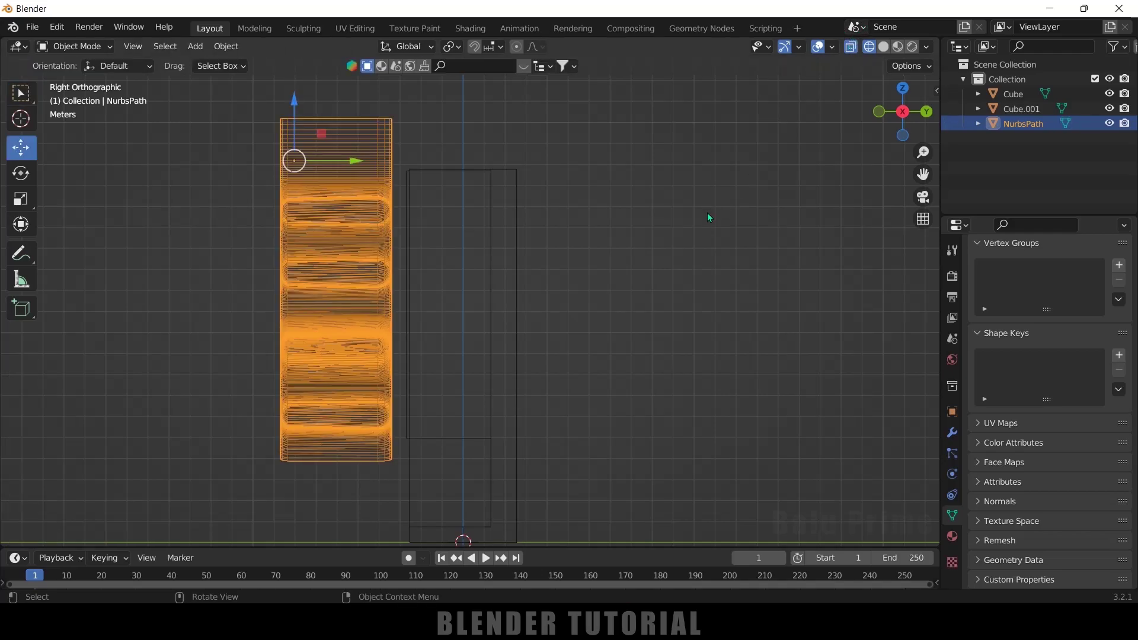
left_click(883, 47)
Step: Move the deepened serpentine shape along Y into the inner block, leaving its front protruding from the block's front face
mouse_move(580, 308)
middle_mouse_down()
mouse_move(661, 322)
mouse_move(749, 318)
mouse_move(496, 287)
middle_mouse_up()
scroll(749, 314, "down", 2)
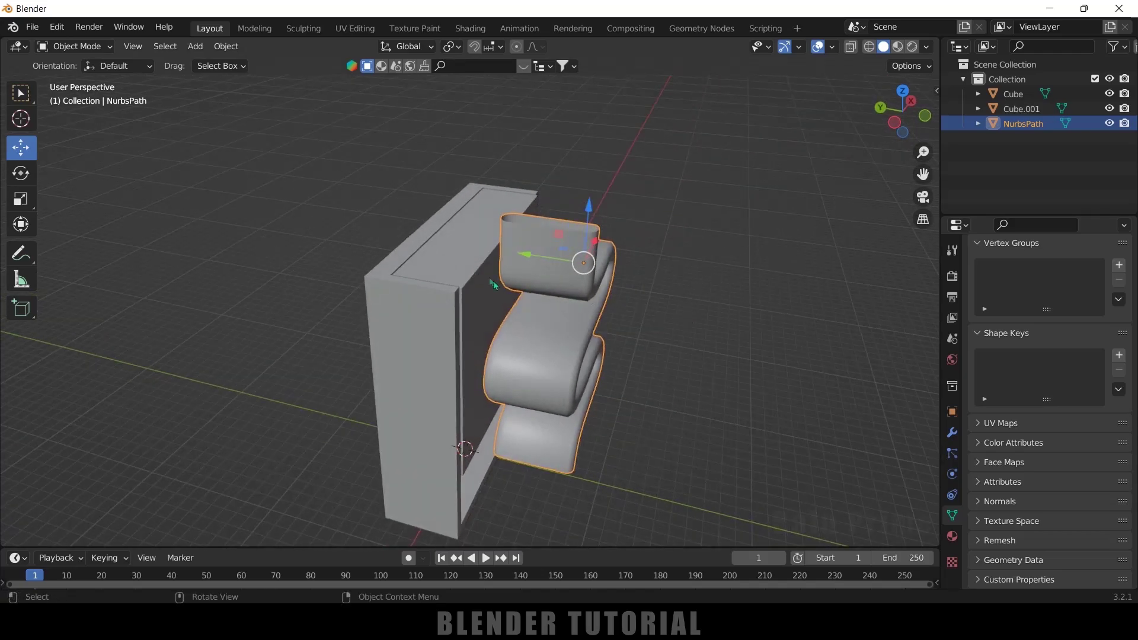
left_click_drag(530, 256, 439, 241)
middle_click_drag(439, 241, 617, 380)
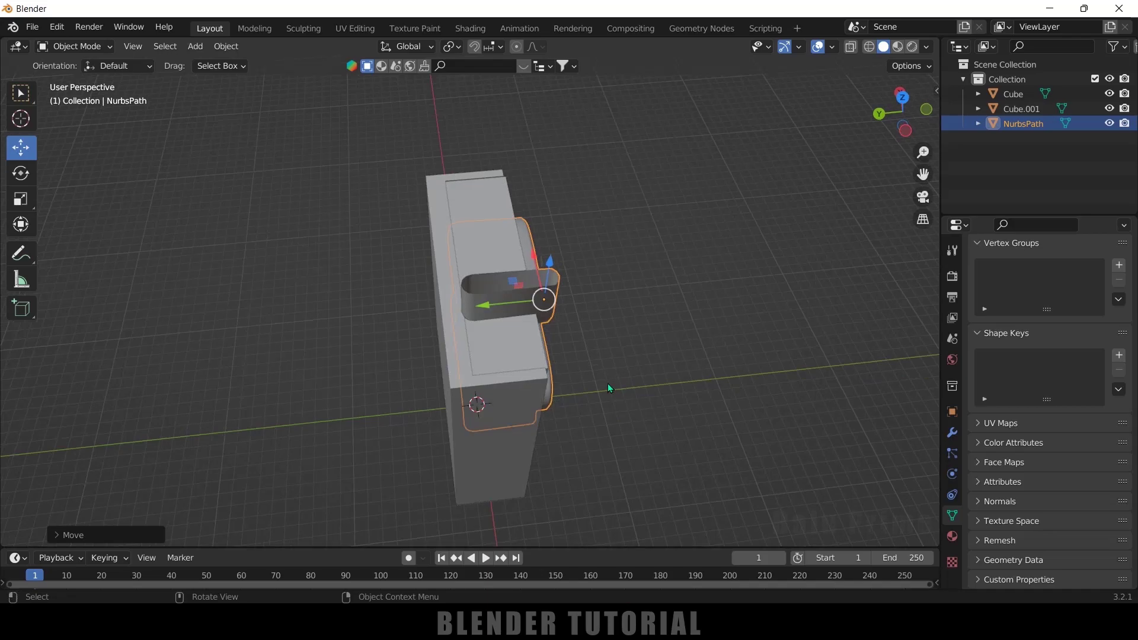
key("KP_7")
scroll(609, 388, "up", 3)
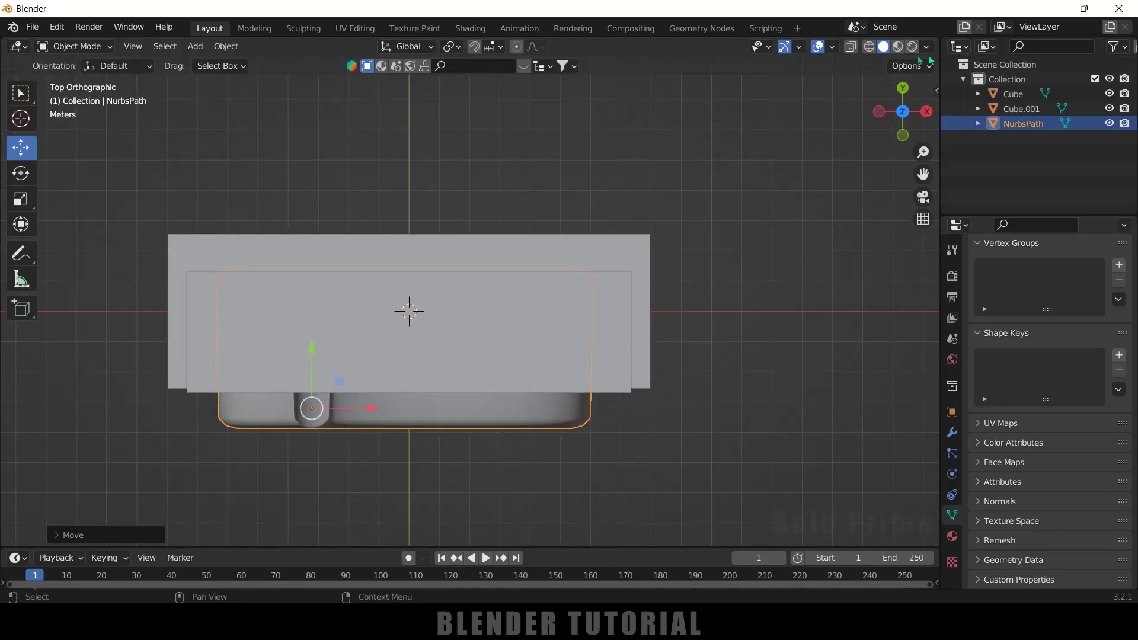
Step: With X-ray shading on in top view, scale the serpentine shape along Y to about 0.93, then restore solid shading
left_click(848, 48)
scroll(491, 371, "up", 2)
middle_click_drag(492, 371, 595, 362)
key("KP_7")
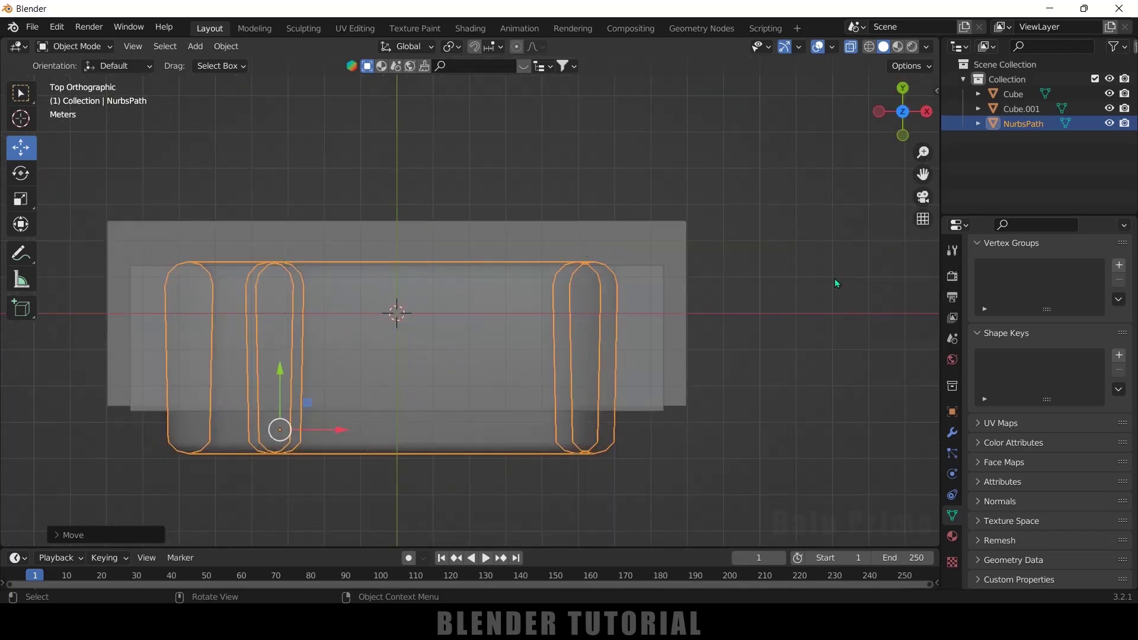
key("s")
key("y")
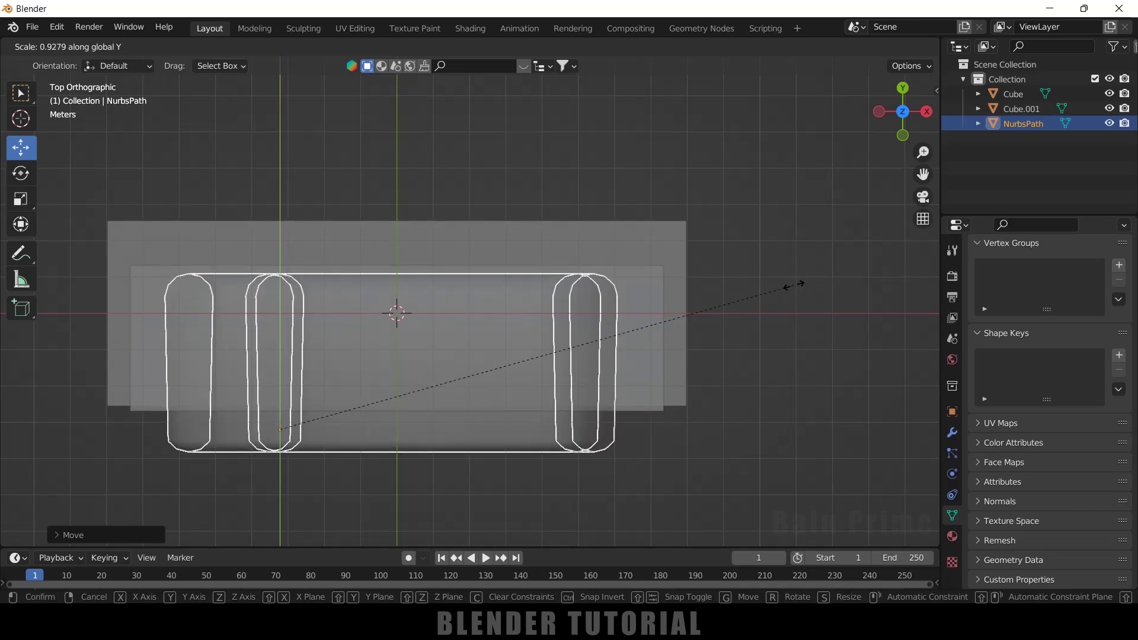
left_click(795, 289)
middle_click_drag(750, 358, 721, 315)
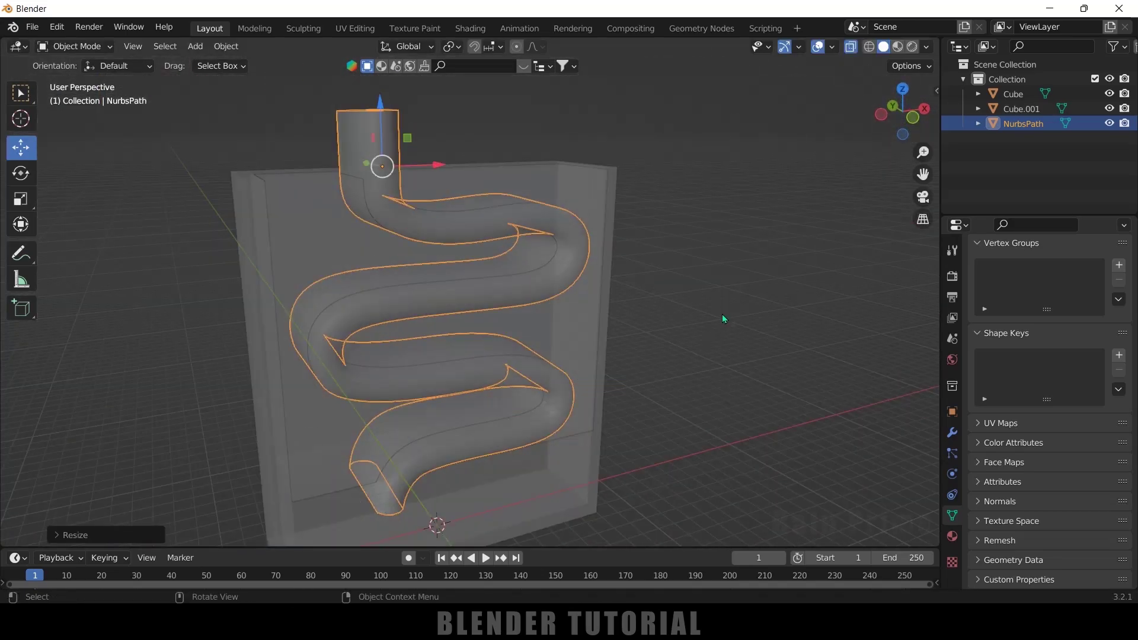
left_click(851, 48)
Step: Add a Boolean Difference modifier to the inner block with the serpentine shape as the cutting object, and apply it
middle_click_drag(701, 183, 341, 265)
key("alt+a")
left_click(348, 275)
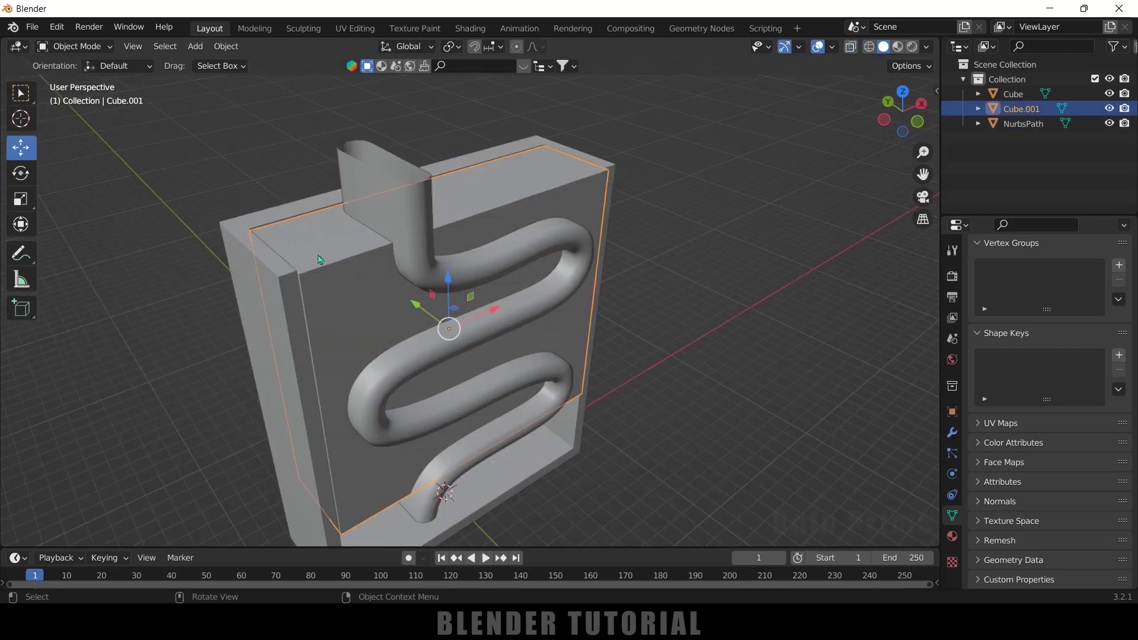
left_click(952, 432)
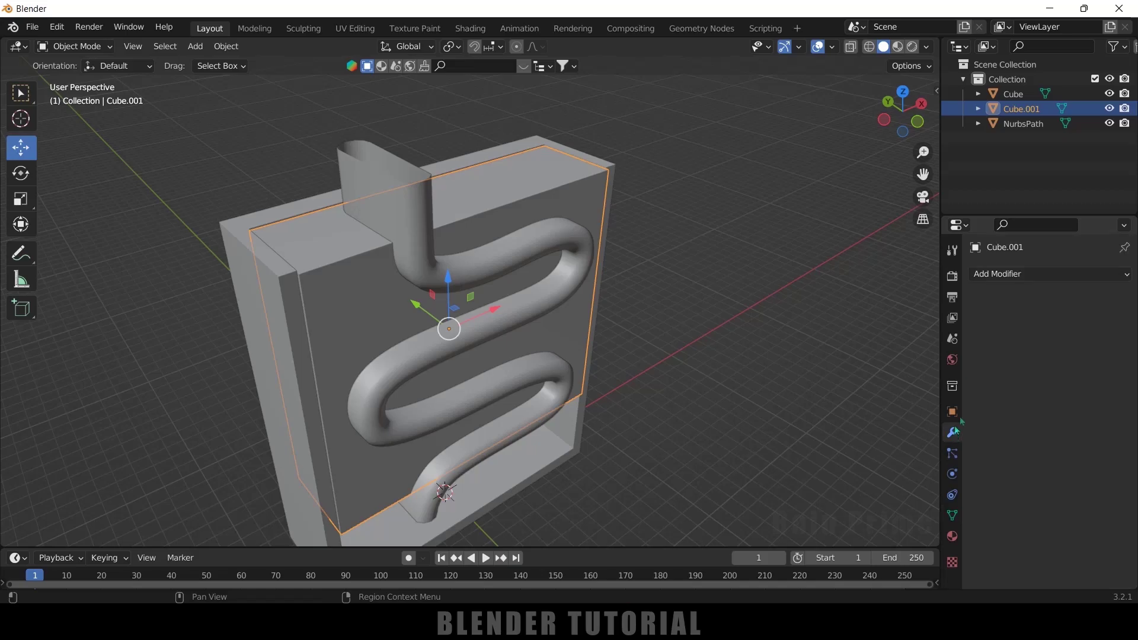
left_click(993, 275)
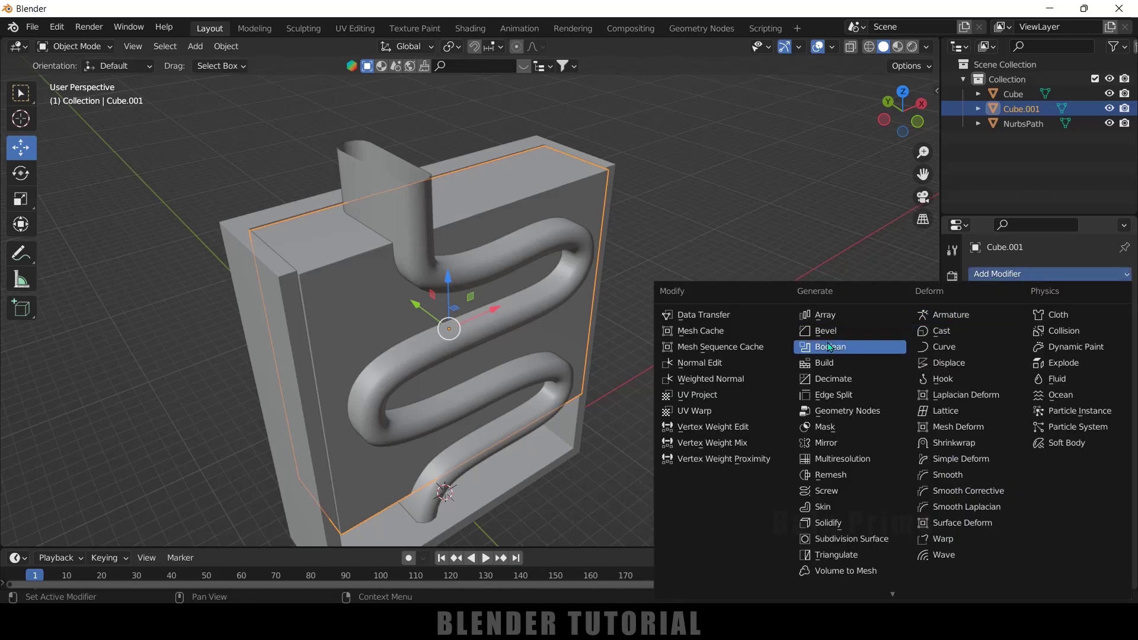
left_click(847, 346)
left_click(1103, 357)
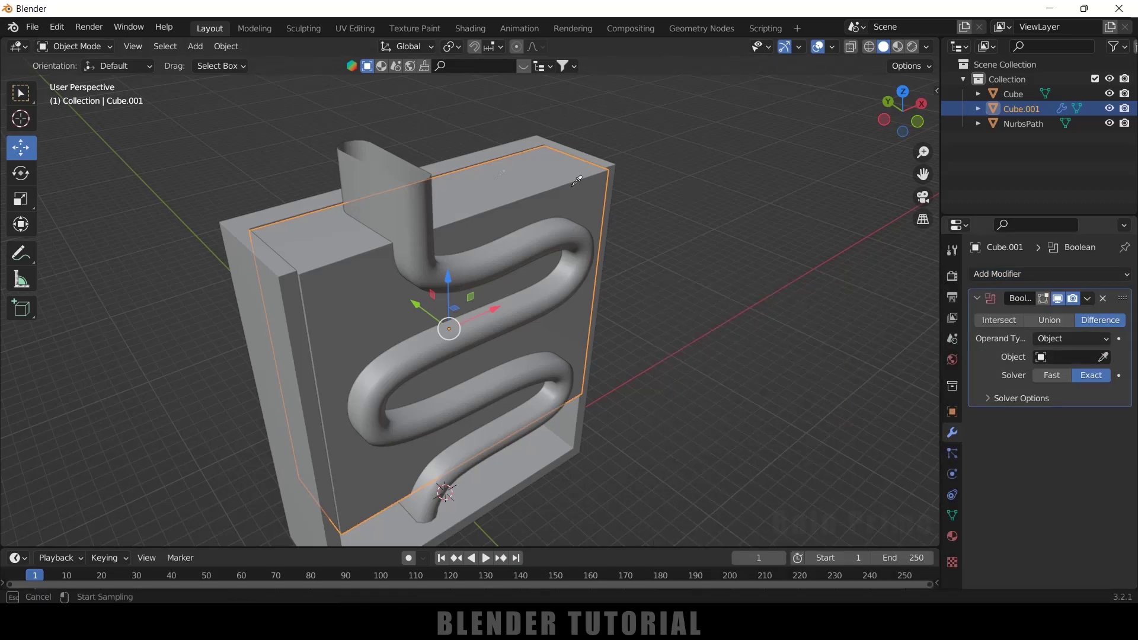
left_click(375, 165)
left_click(1088, 297)
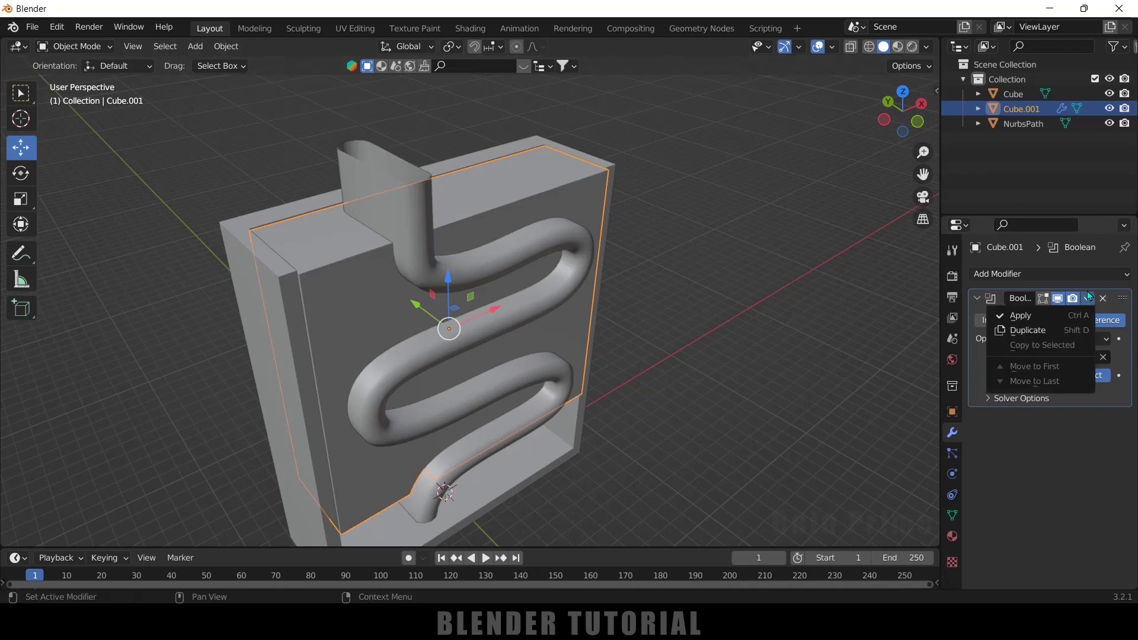
left_click(1034, 314)
Step: Pull the serpentine cutter out in front of the block along Y and delete it
scroll(511, 315, "down", 2)
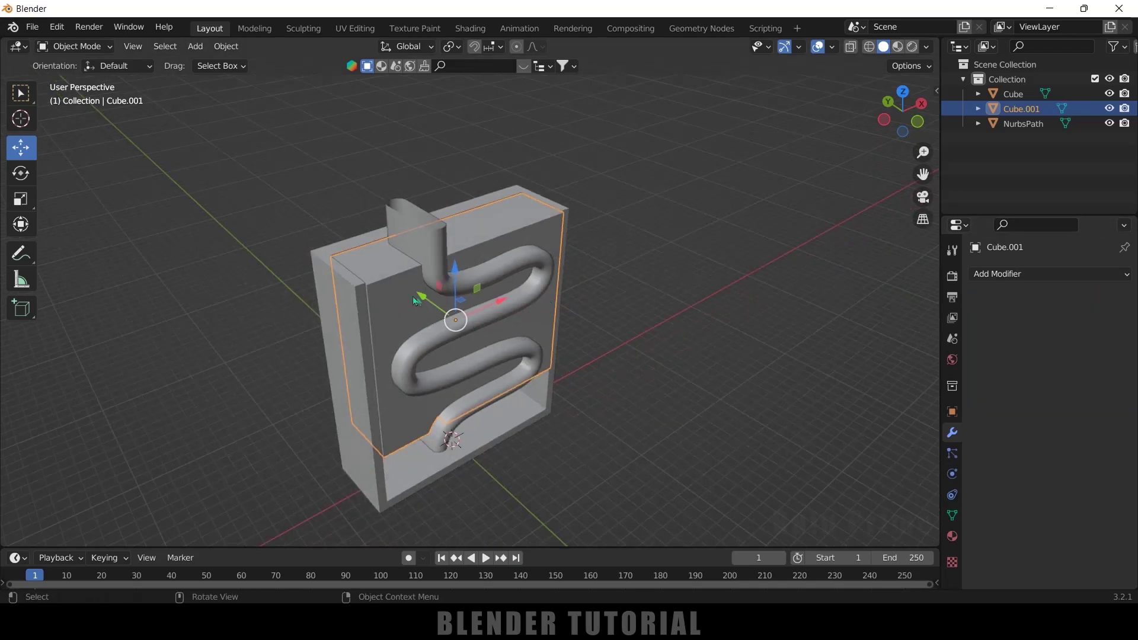
left_click(417, 279)
left_click_drag(401, 244, 651, 380)
mouse_move(651, 379)
middle_mouse_down()
mouse_move(782, 433)
mouse_move(847, 430)
middle_mouse_up()
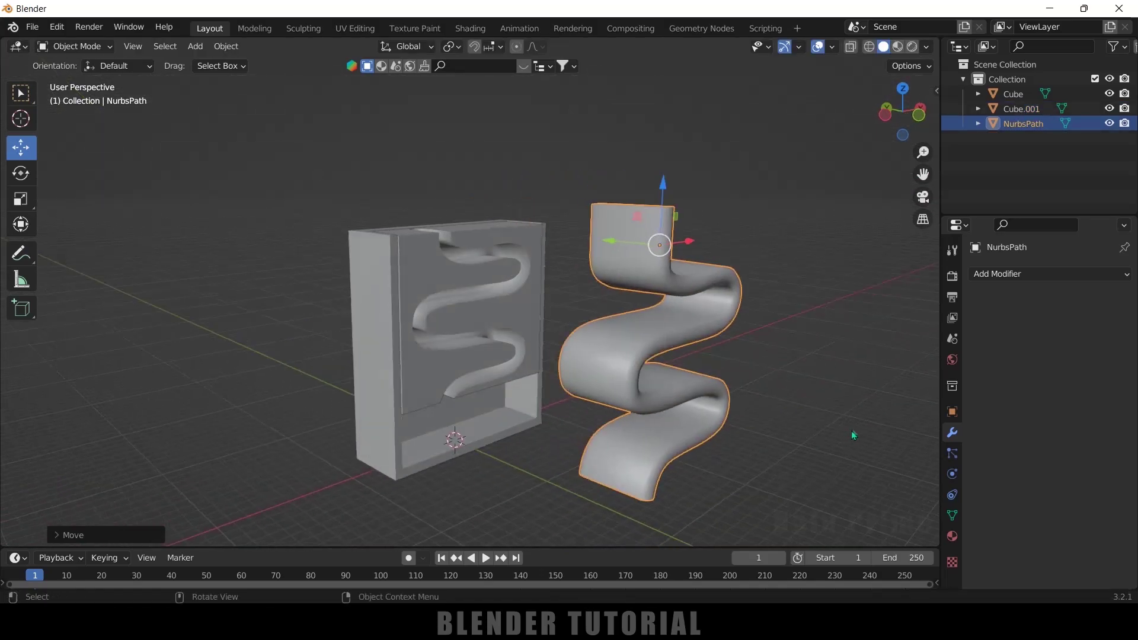
key("Delete")
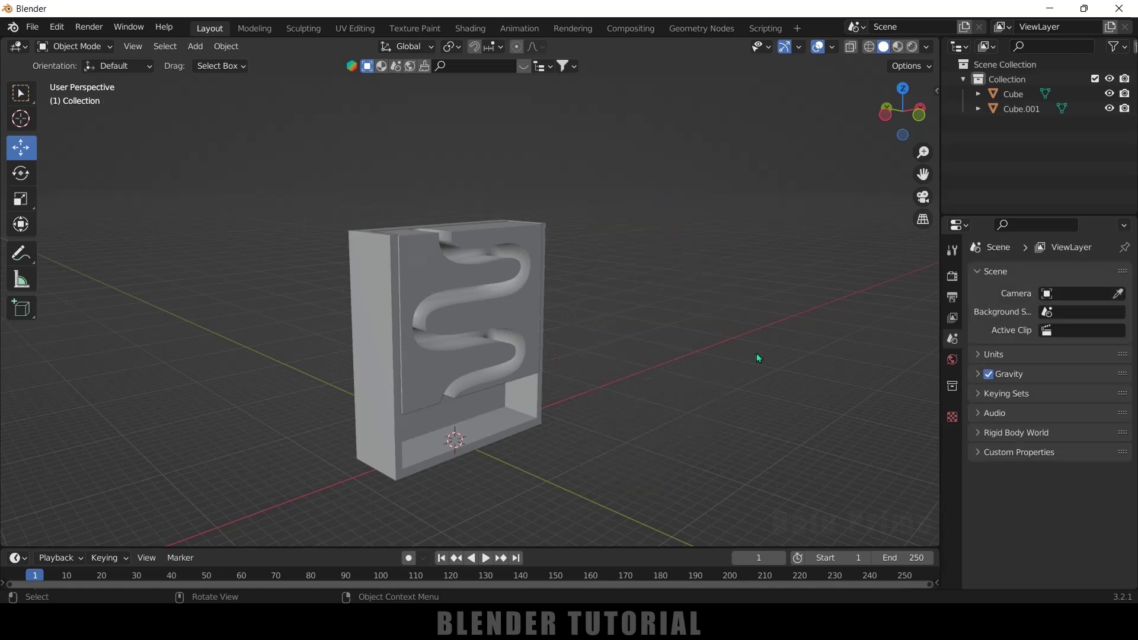
Step: Add a UV sphere and move it above the container, over the carved channel's top opening
mouse_move(766, 353)
middle_mouse_down()
mouse_move(592, 353)
mouse_move(570, 371)
mouse_move(641, 394)
mouse_move(652, 383)
mouse_move(592, 374)
middle_mouse_up()
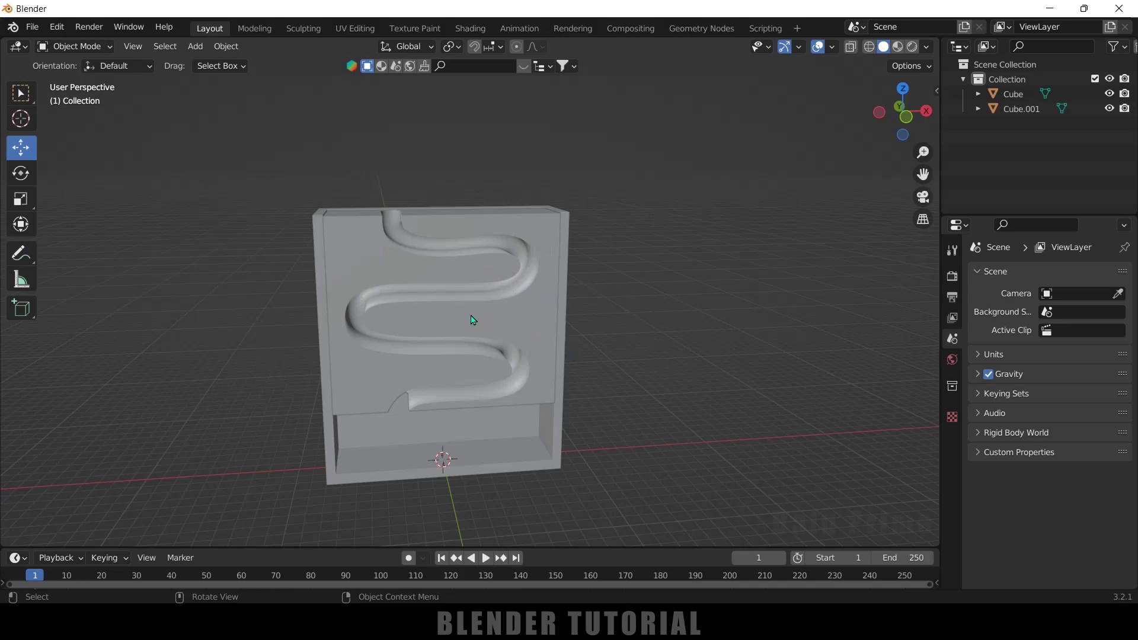
left_click(194, 45)
mouse_move(212, 64)
left_click(349, 108)
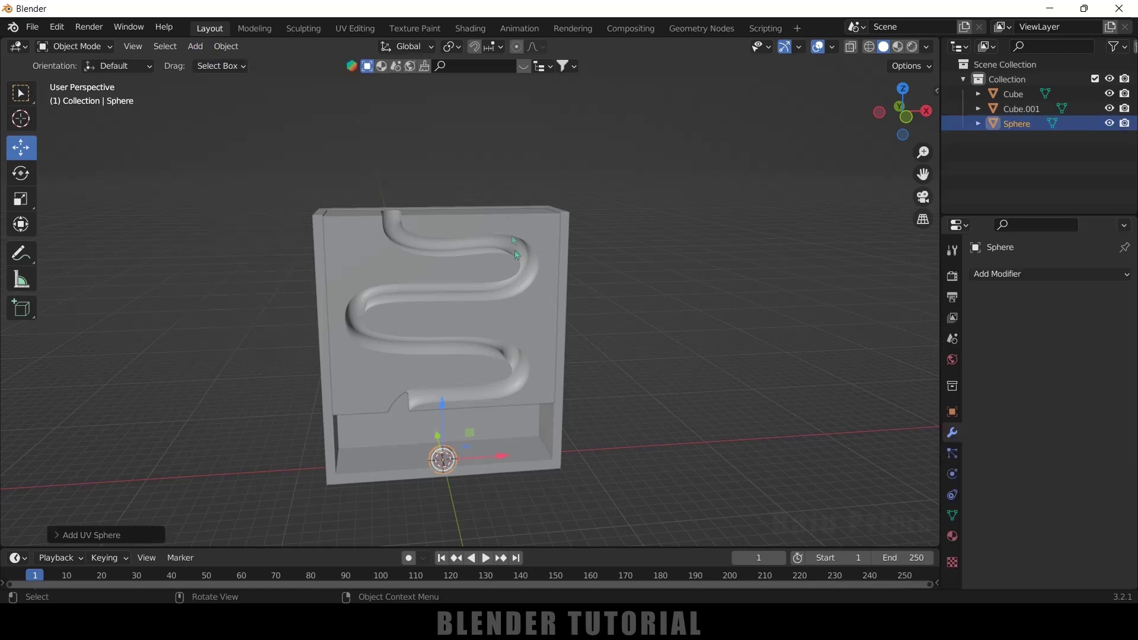
left_click_drag(441, 412, 436, 169)
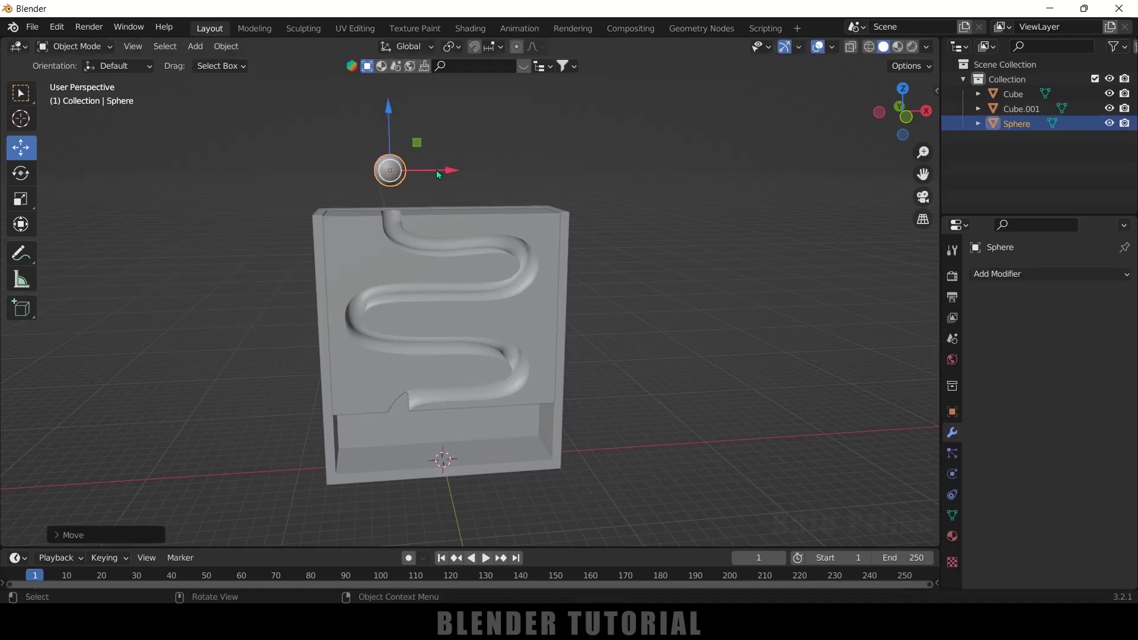
Step: In top view, move the sphere along Y towards the block's front to place it midway over the channel opening
key("KP_7")
scroll(445, 169, "up", 4)
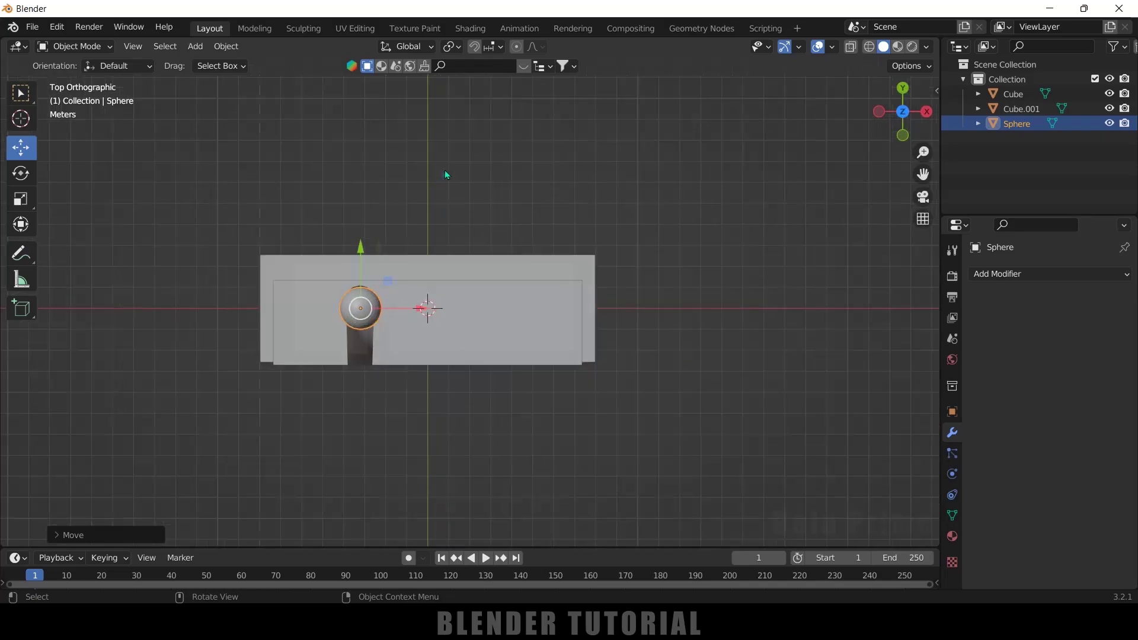
left_click_drag(314, 263, 312, 290)
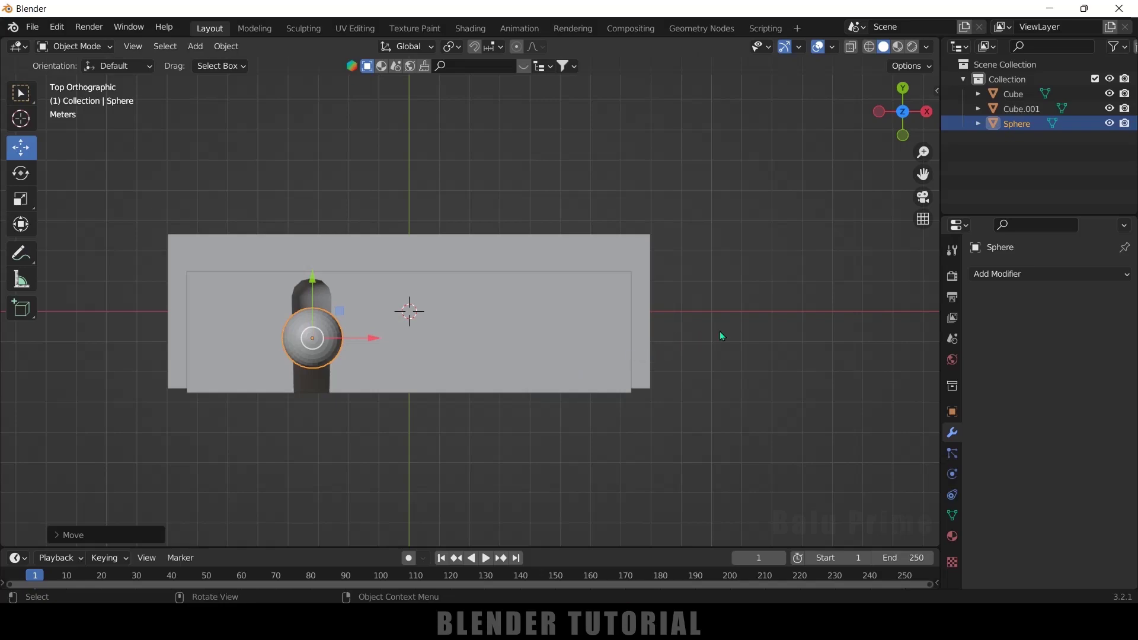
Step: Scale the sphere down to about the width of the channel opening and apply its scale
key("s")
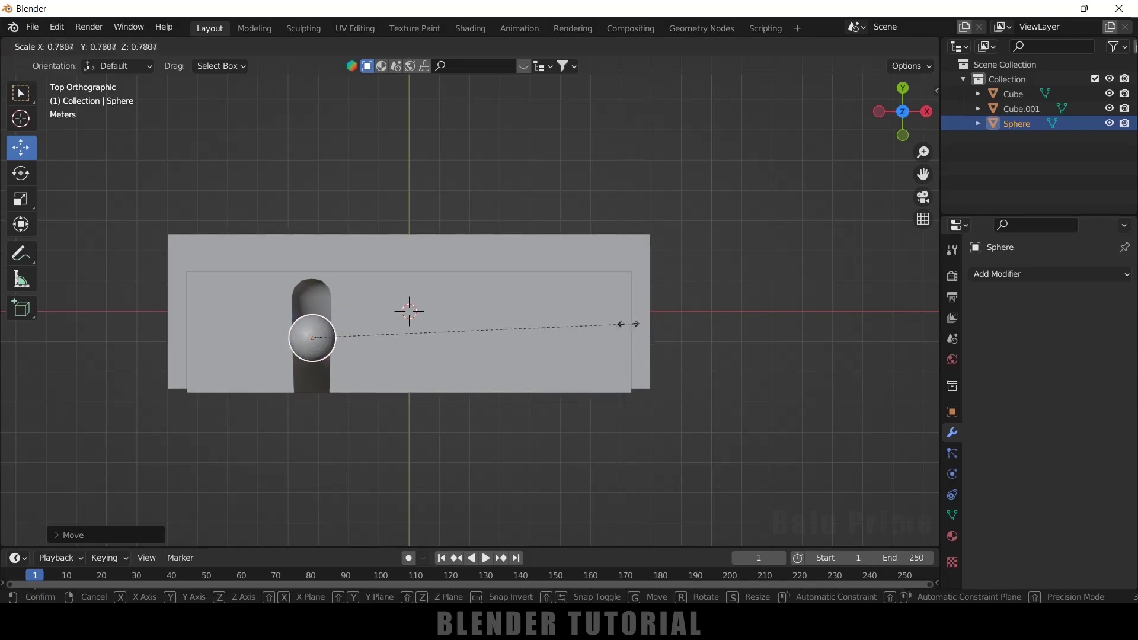
left_click(590, 330)
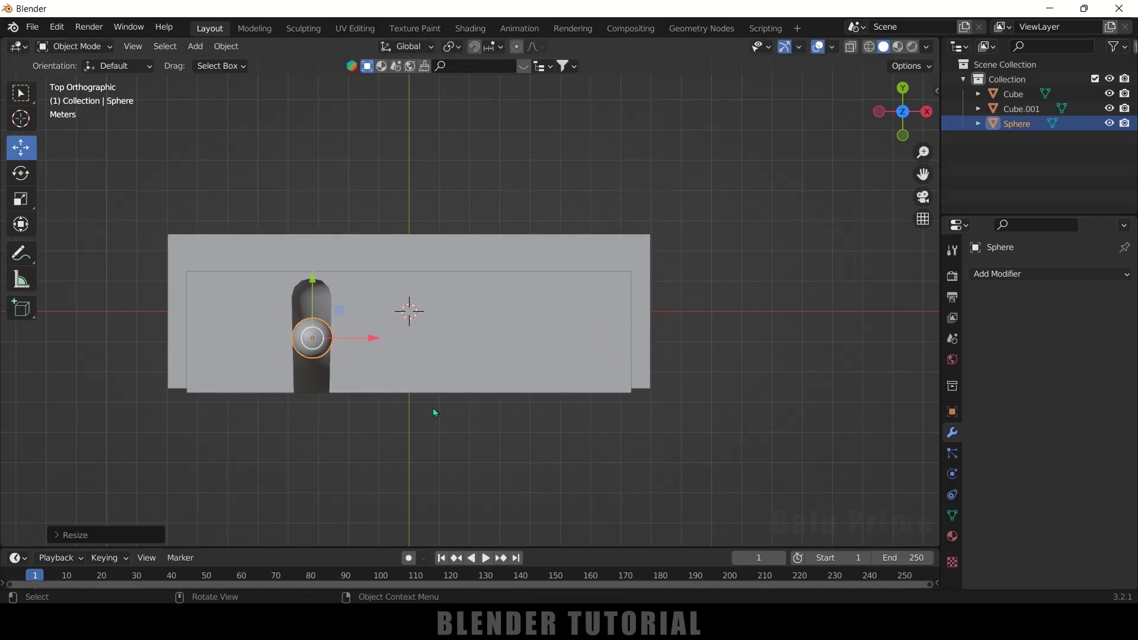
left_click(212, 50)
mouse_move(248, 123)
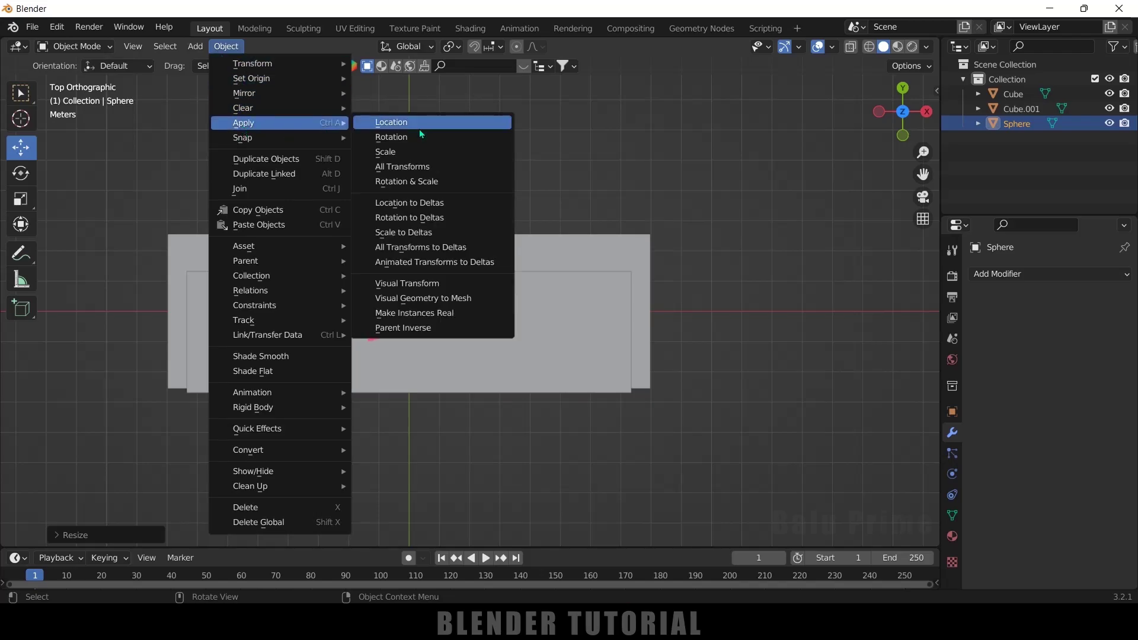
left_click(412, 149)
Step: Apply the Quick Liquid effect to the sphere above the channel
middle_click_drag(484, 270, 370, 166)
key("alt+z")
left_click(368, 163)
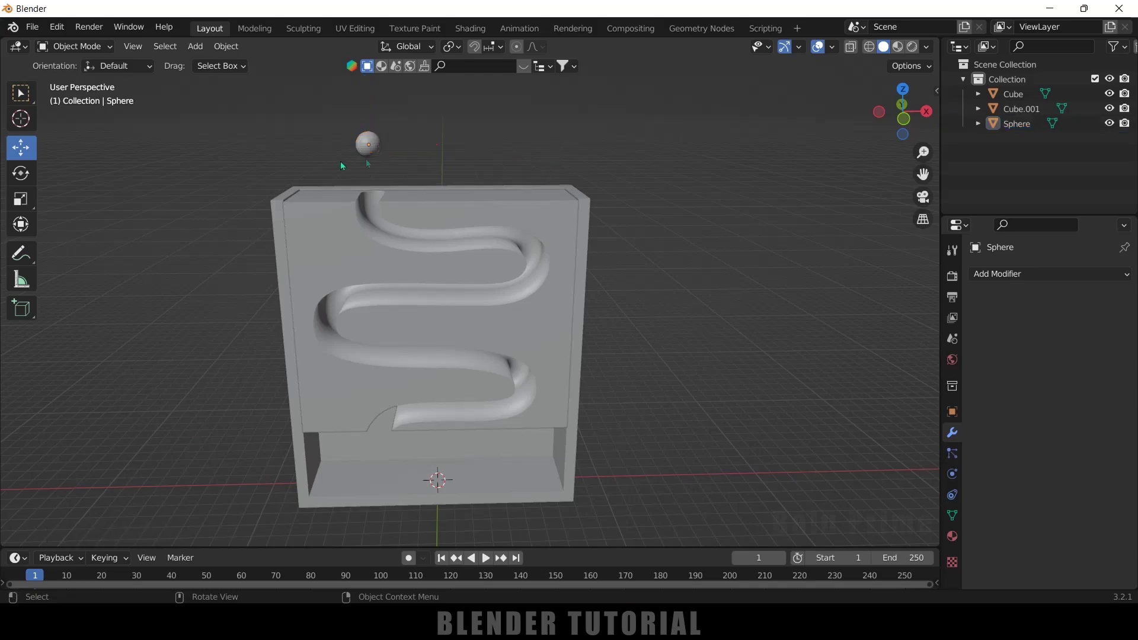
left_click(358, 155)
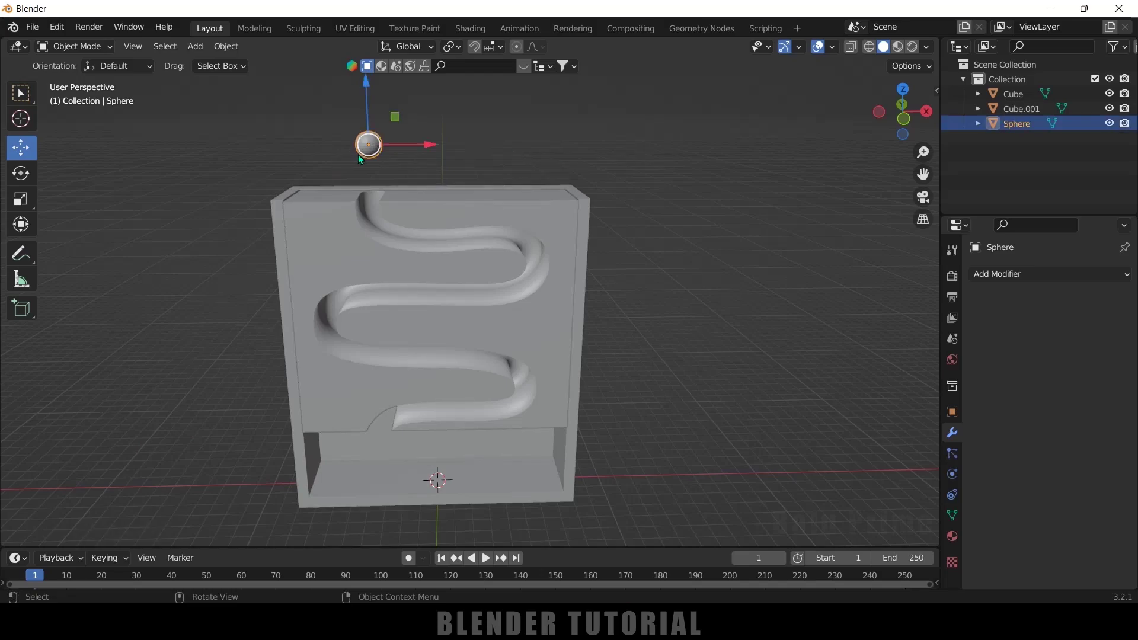
left_click(226, 47)
mouse_move(275, 430)
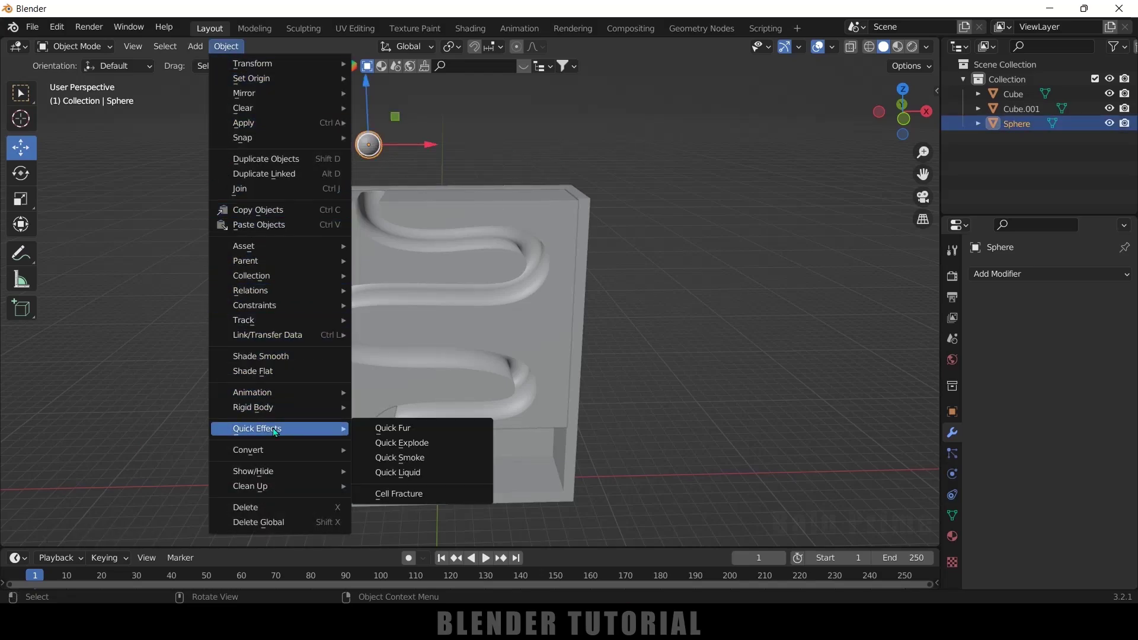
left_click(415, 474)
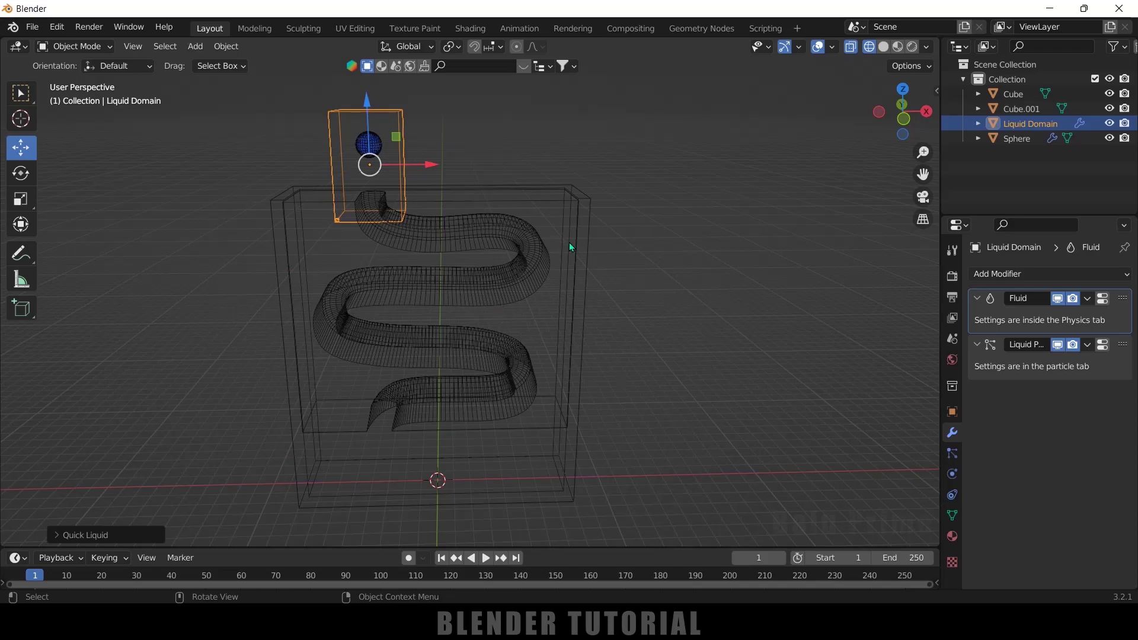
Step: In front view, move the liquid domain's bottom edges down along Z to just below the container's base
key("KP_1")
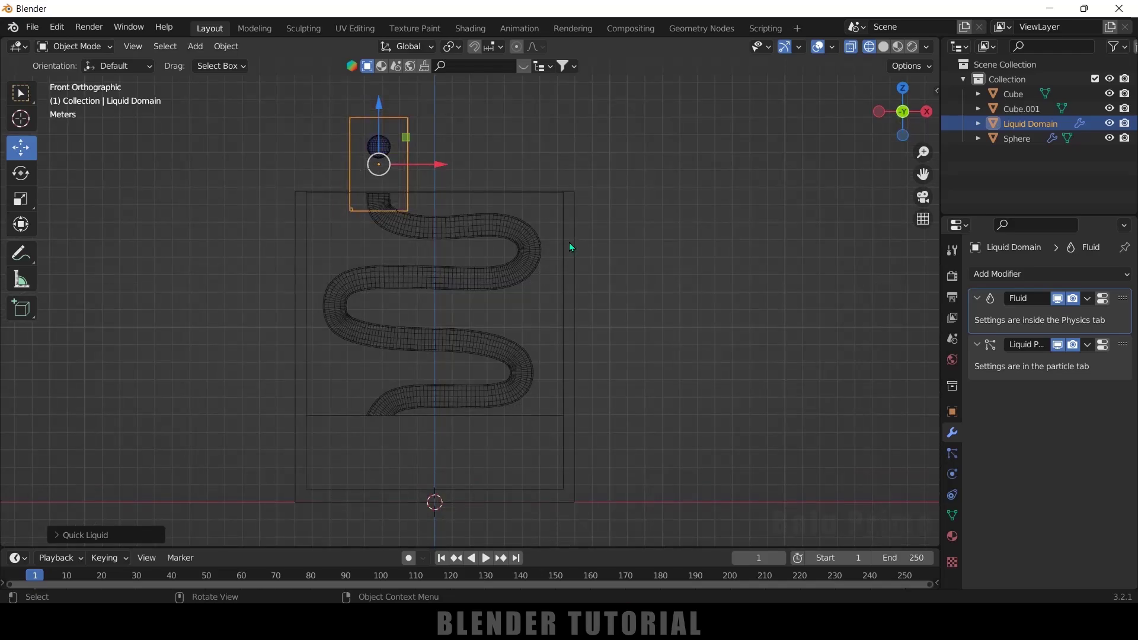
left_click(421, 162)
left_click(404, 167)
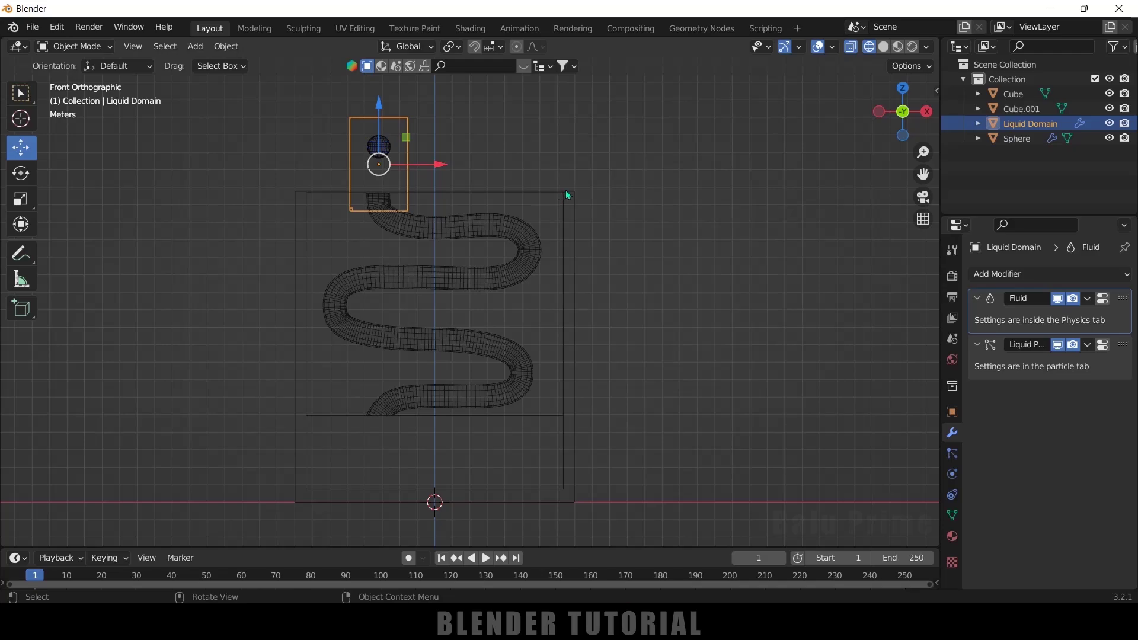
key("Tab")
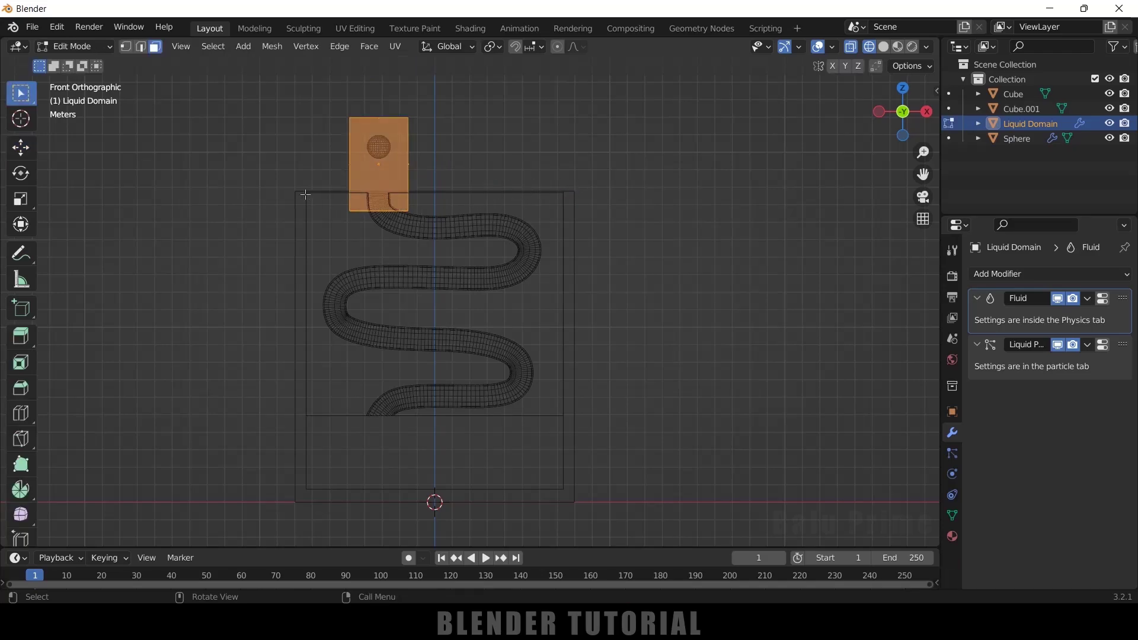
left_click(140, 47)
left_click_drag(227, 176, 605, 262)
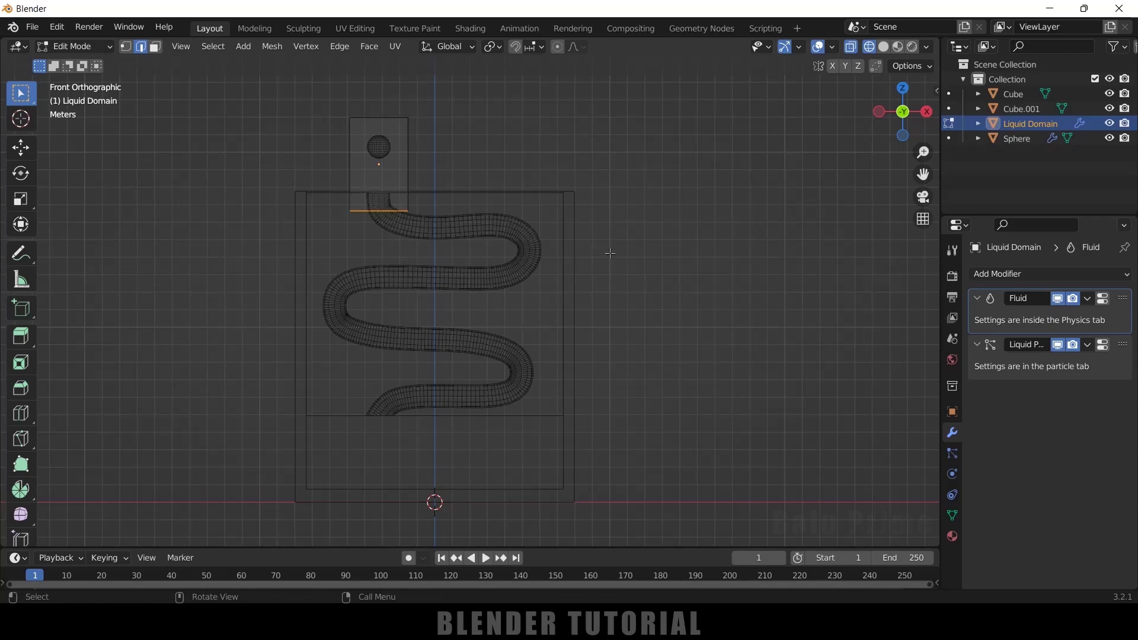
key("g")
key("z")
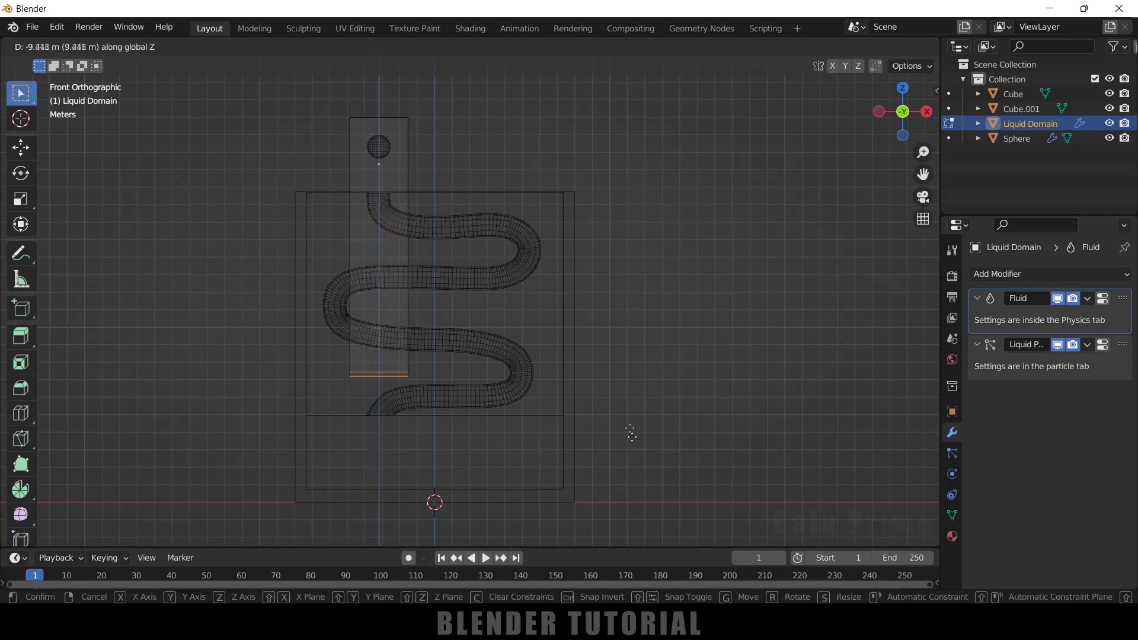
left_click(632, 61)
Step: Move the liquid domain's two side edges outward along X so the domain spans the container's full width
left_click_drag(391, 86, 502, 527)
key("g")
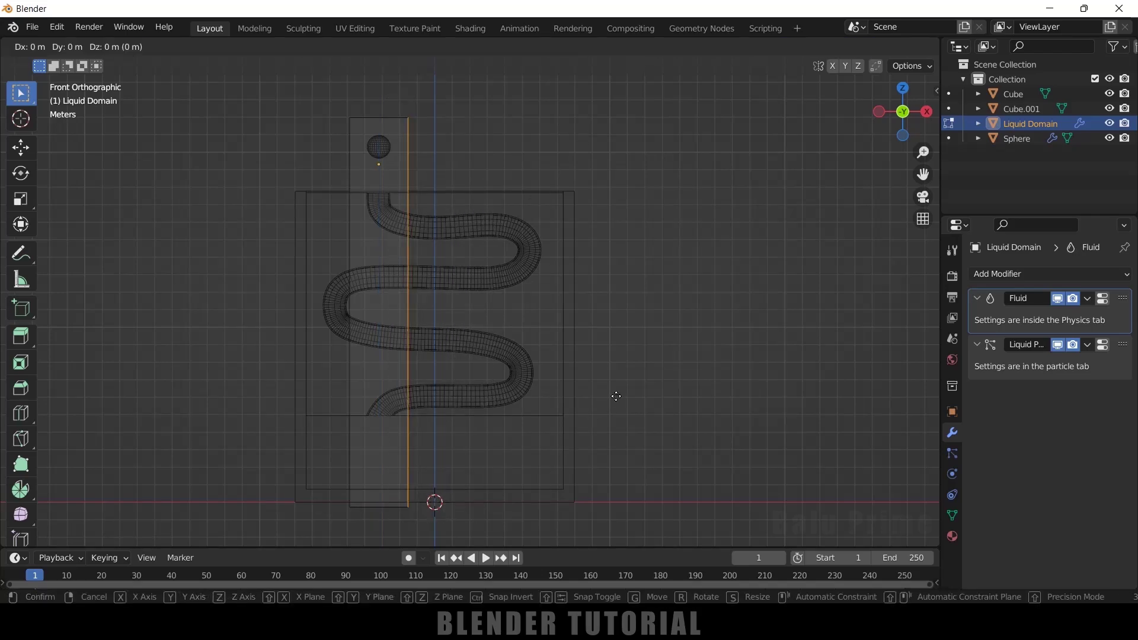
key("x")
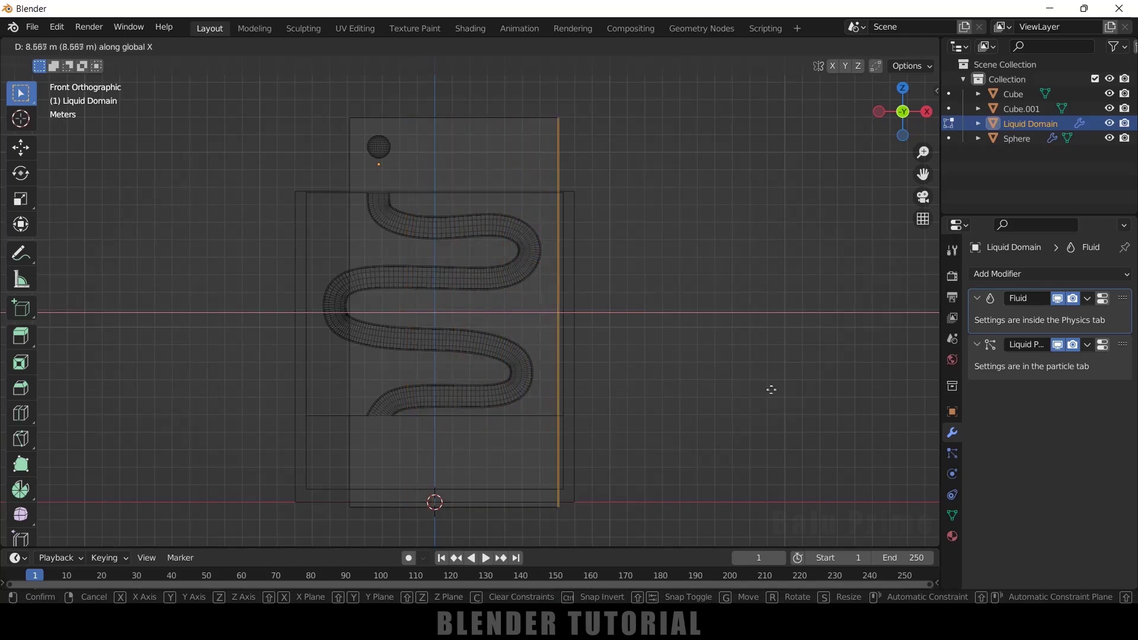
left_click(785, 392)
left_click_drag(255, 107, 419, 516)
key("g")
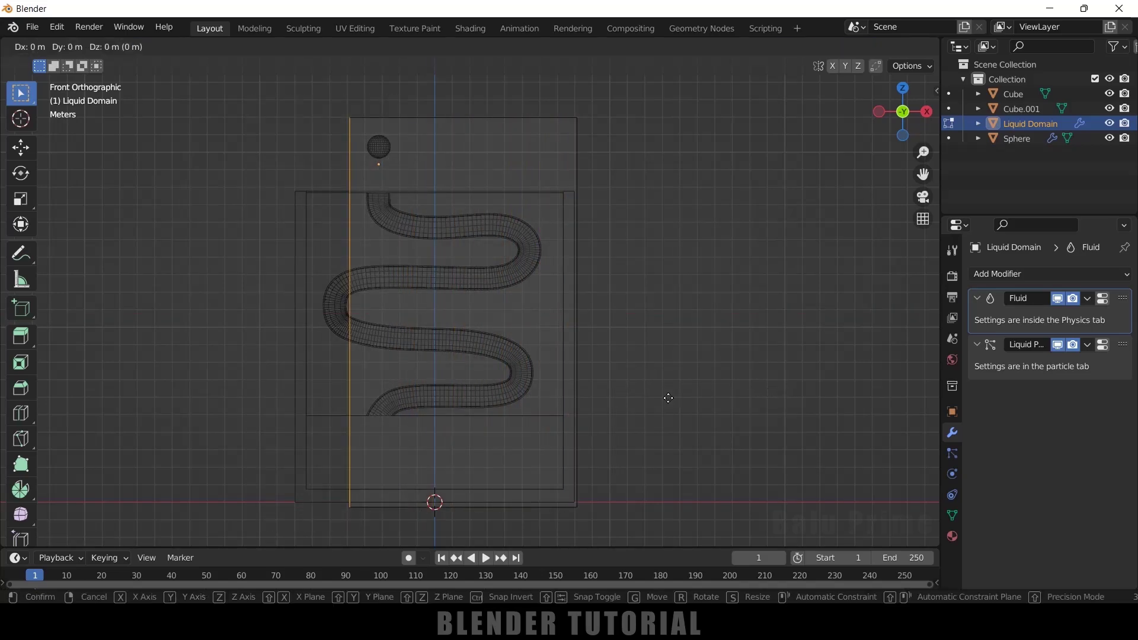
key("x")
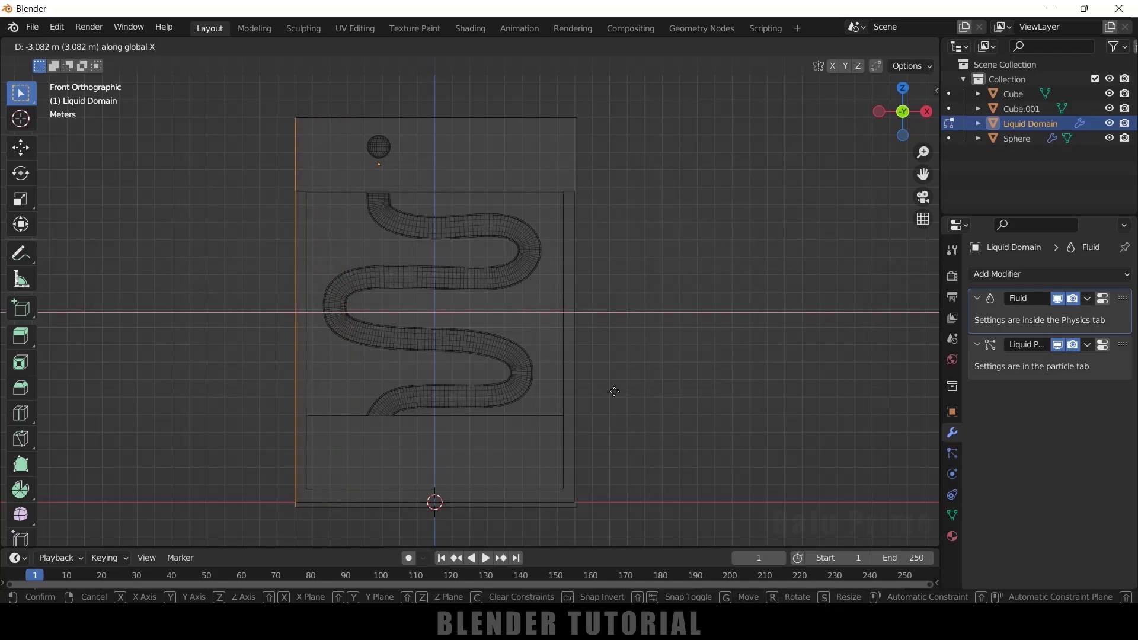
left_click(615, 391)
Step: In side view, extend the domain's back about 2.2 m along Y and its front slightly past the block, and return to Object Mode
key("KP_3")
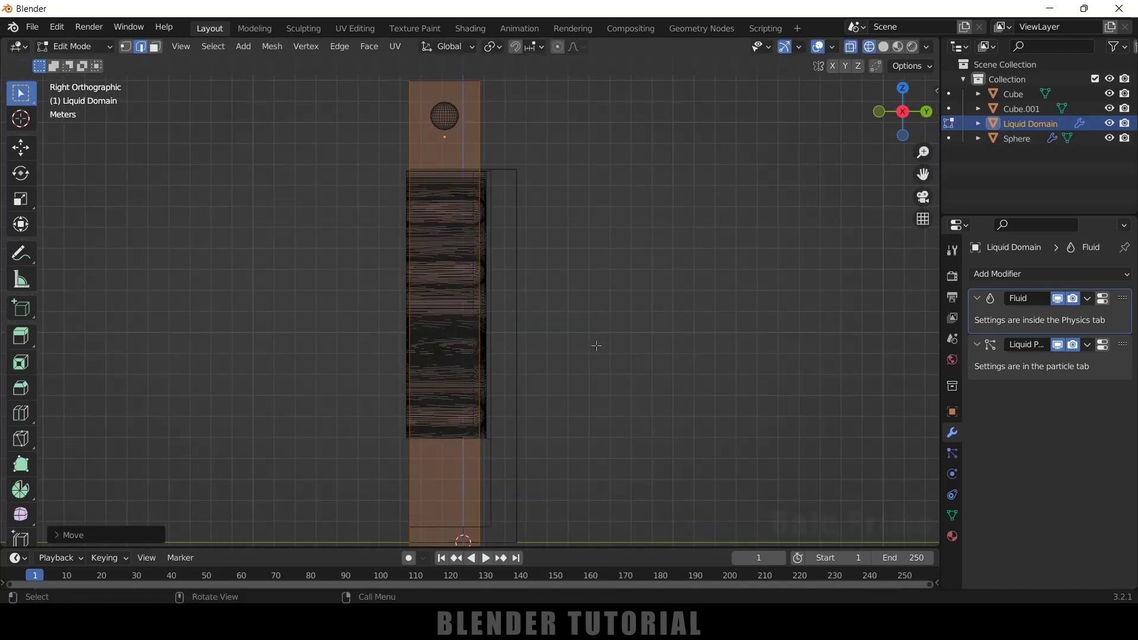
scroll(459, 283, "down", 2)
left_click_drag(471, 96, 502, 509)
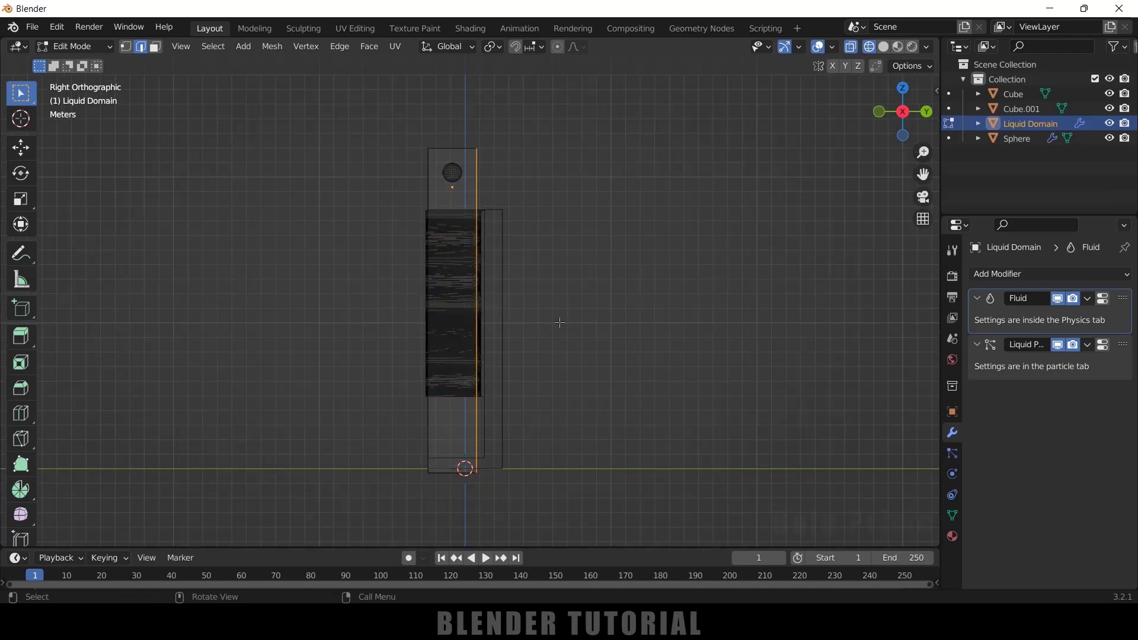
key("g")
key("y")
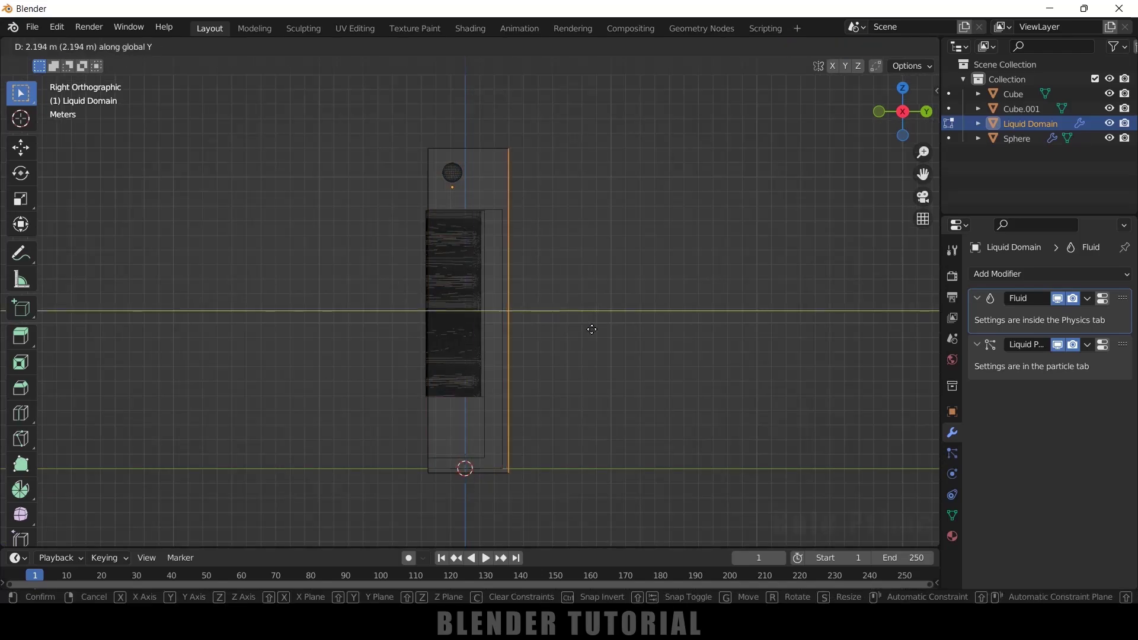
left_click(591, 329)
left_click_drag(399, 131, 443, 498)
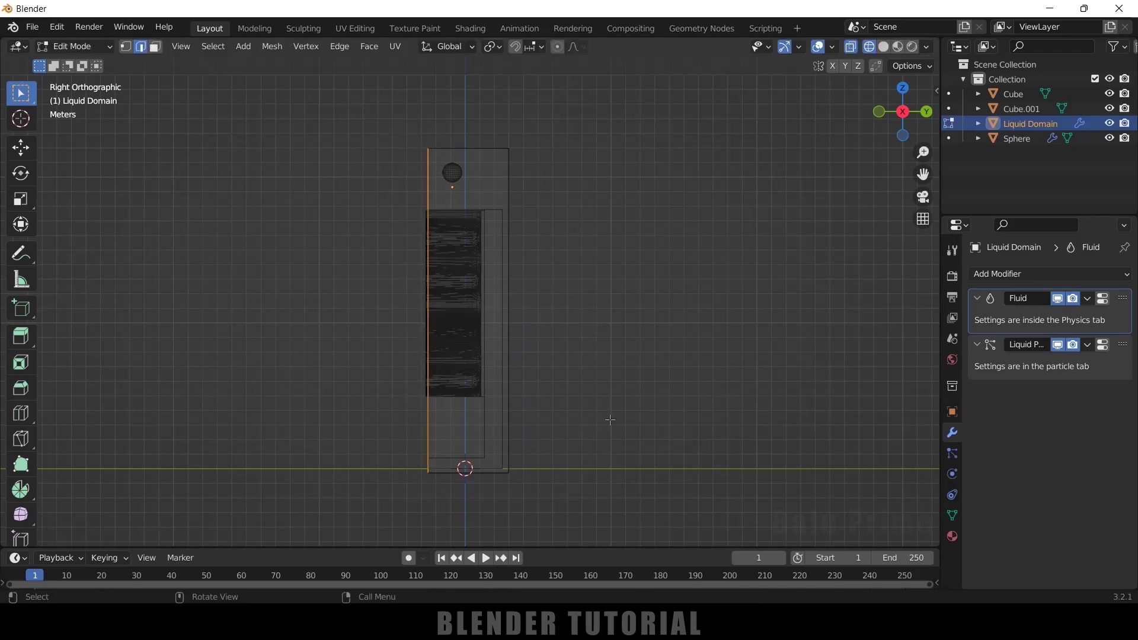
key("g")
key("y")
left_click(607, 419)
middle_click_drag(607, 419, 688, 431)
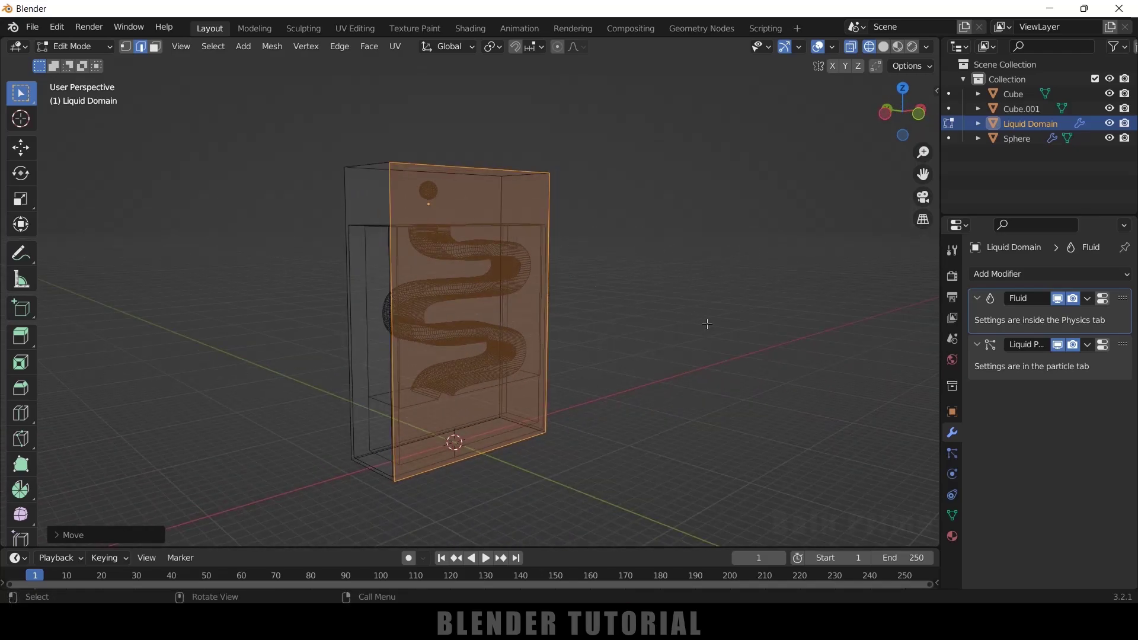
key("Tab")
Step: Select the liquid domain and set its fluid resolution divisions to 64
scroll(640, 315, "up", 6)
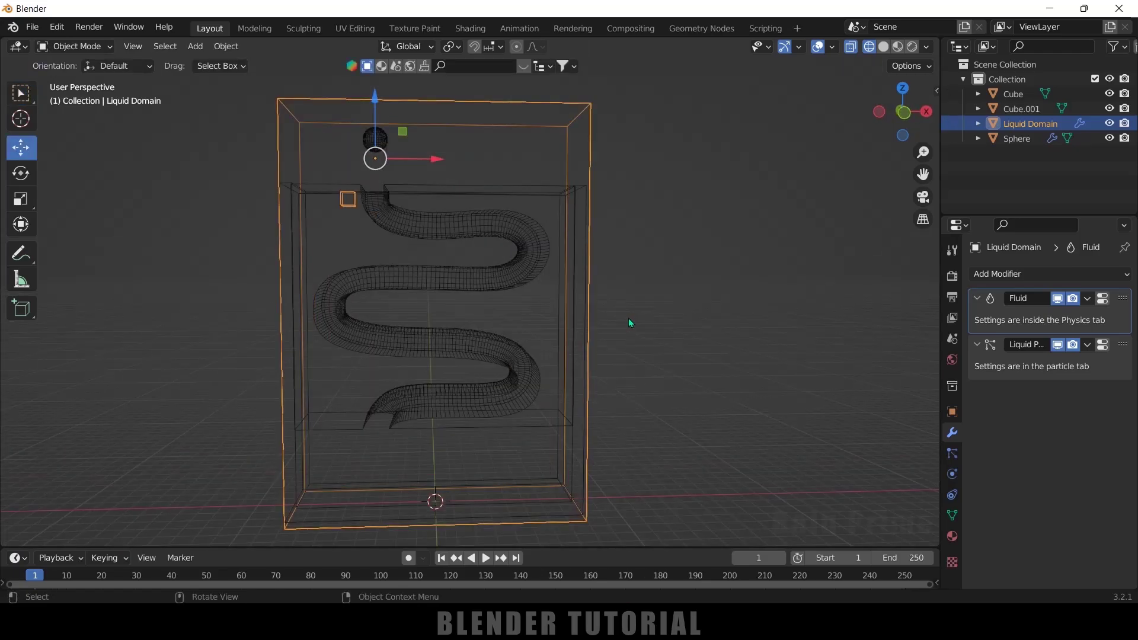
middle_click_drag(656, 321, 607, 319)
scroll(645, 358, "down", 5)
left_click(567, 193)
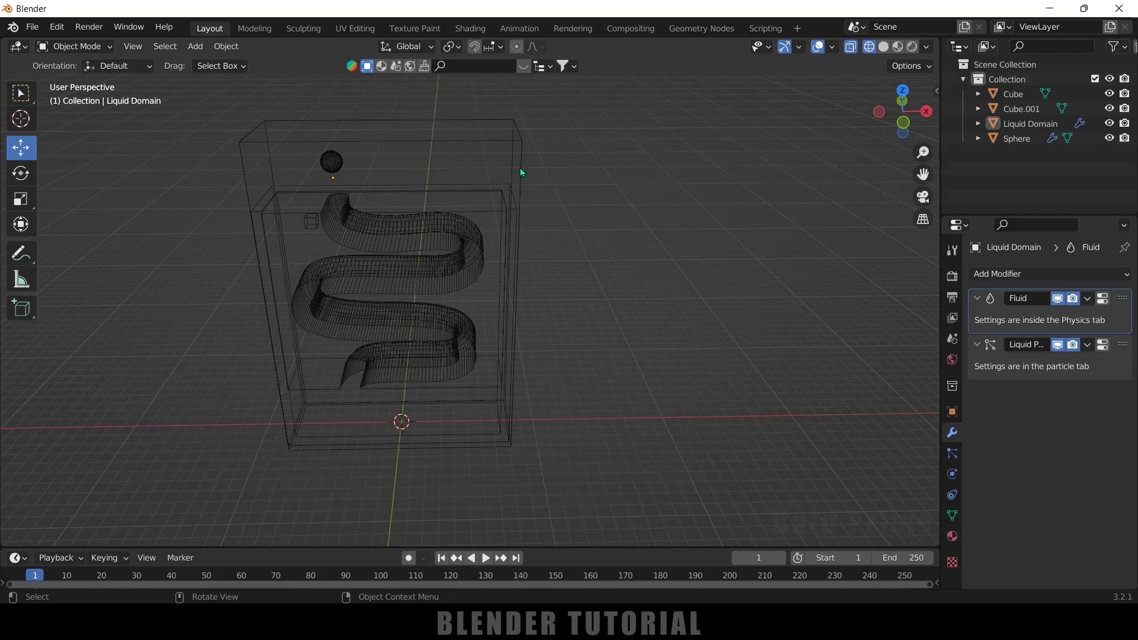
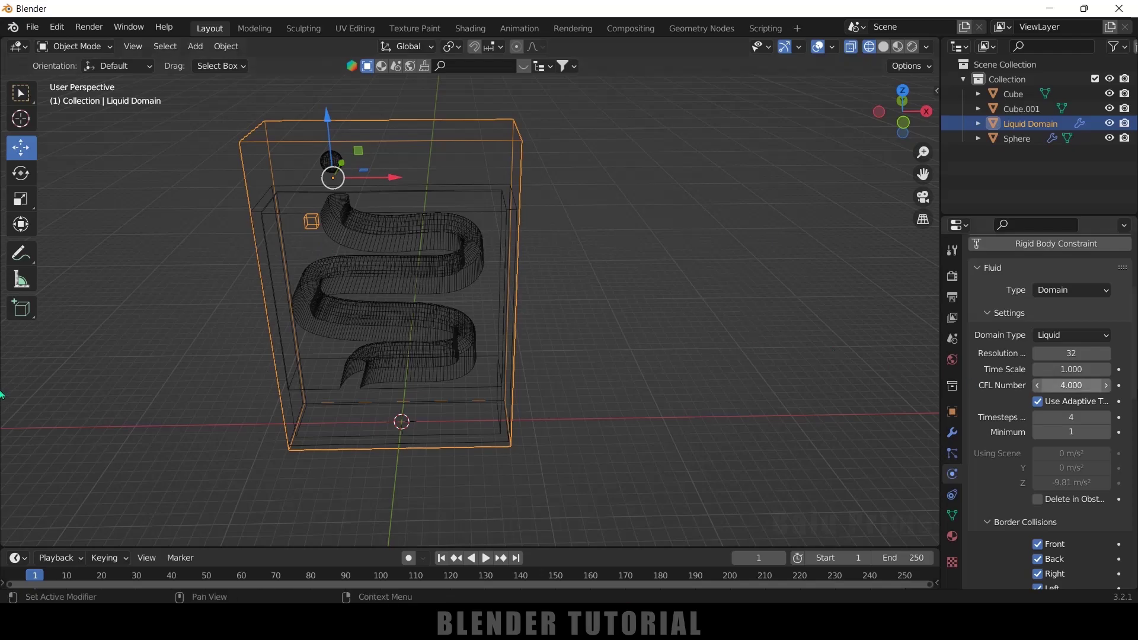
left_click(1066, 353)
type("64")
key("Return")
scroll(1012, 330, "up", 1)
Step: Set the domain's cache folder to D:\3D models\Pacman\cache_fluid_35a886e5\ and its cache end frame to 1000
scroll(1012, 330, "down", 6)
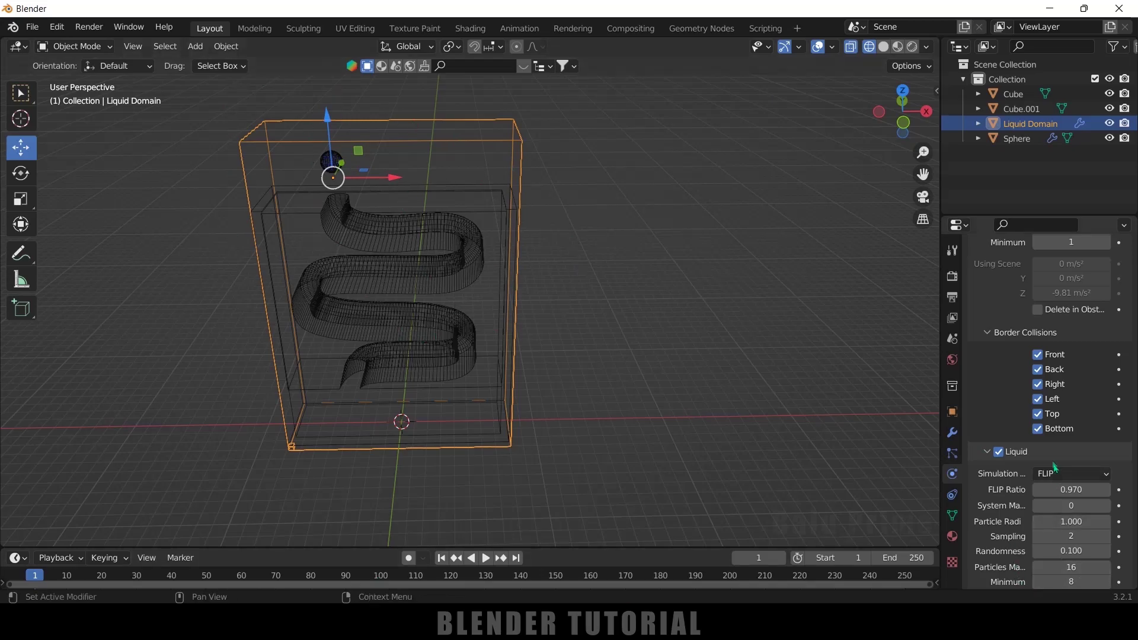
scroll(1020, 395, "down", 8)
scroll(1020, 394, "down", 3)
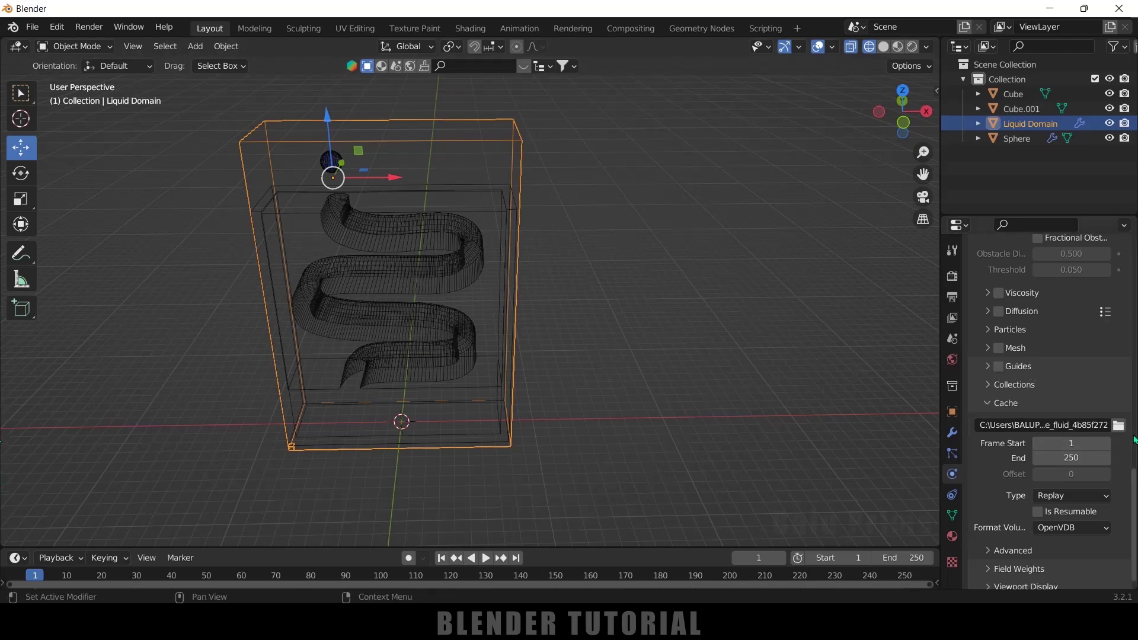
type("D:\\3D models\\Pacman\\cache_fluid_35a886e5\\")
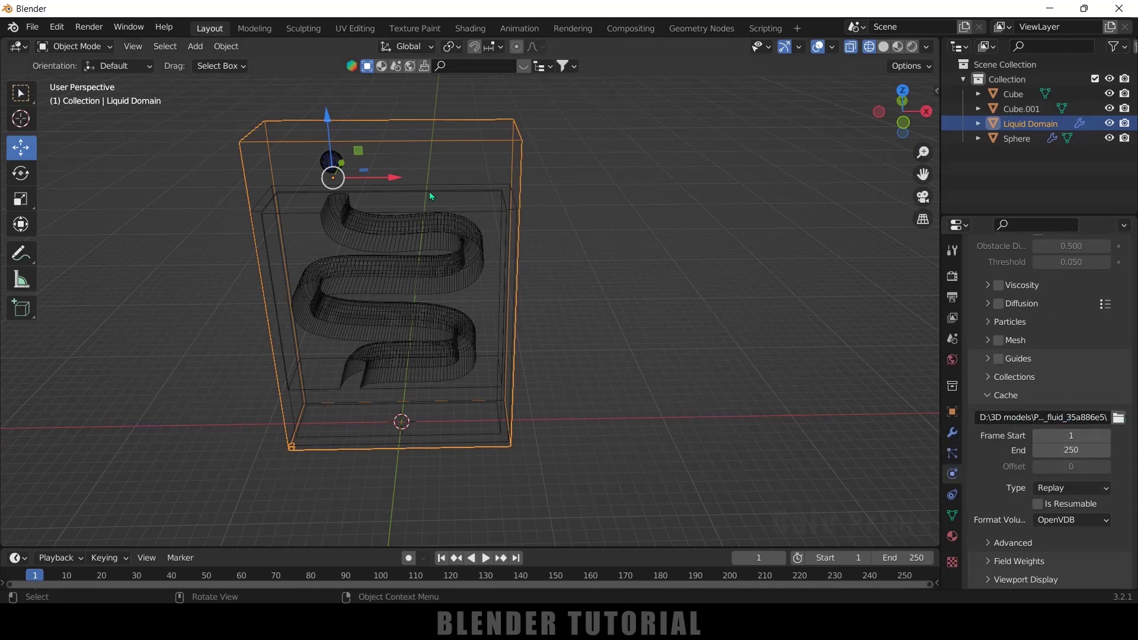
left_click(1083, 445)
type("1000")
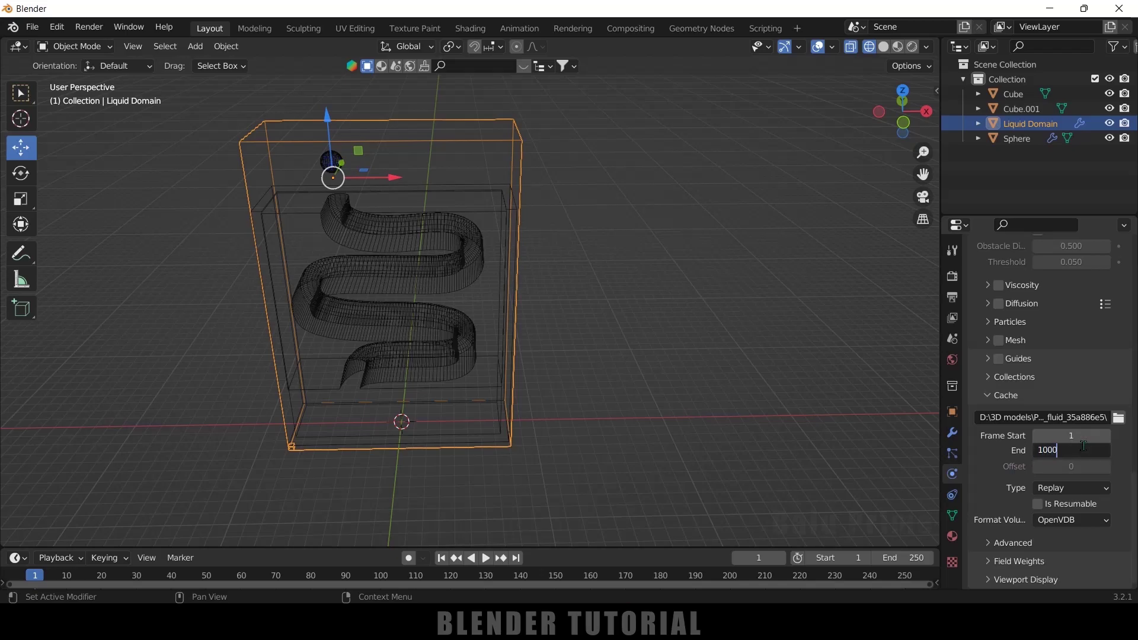
key("Return")
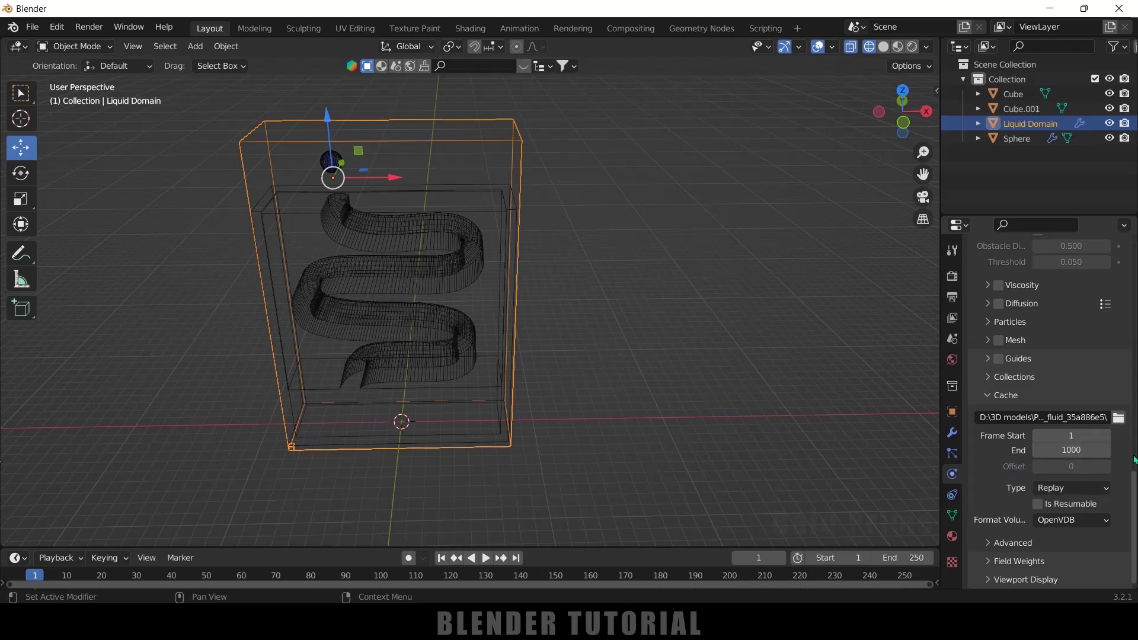
Step: Set the scene's animation end frame to 1000
left_click(901, 557)
type("1")
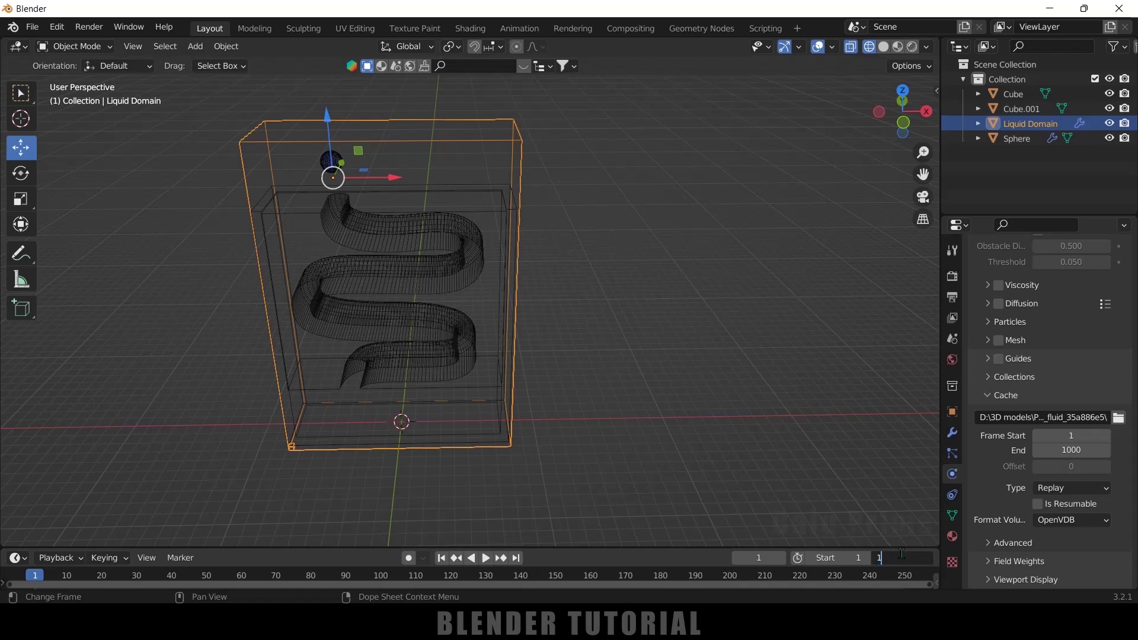
type("000")
key("Return")
Step: Give the sphere the fluid type Flow with flow type Liquid, and play the animation
left_click(1017, 138)
left_click(1070, 371)
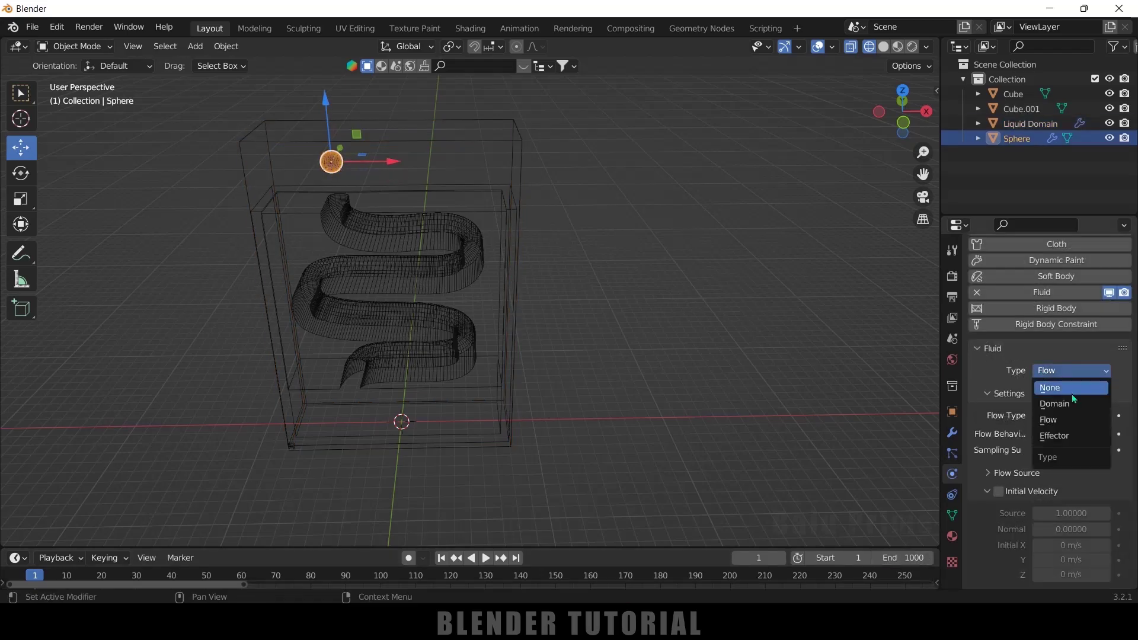
left_click(1058, 426)
scroll(1000, 384, "down", 3)
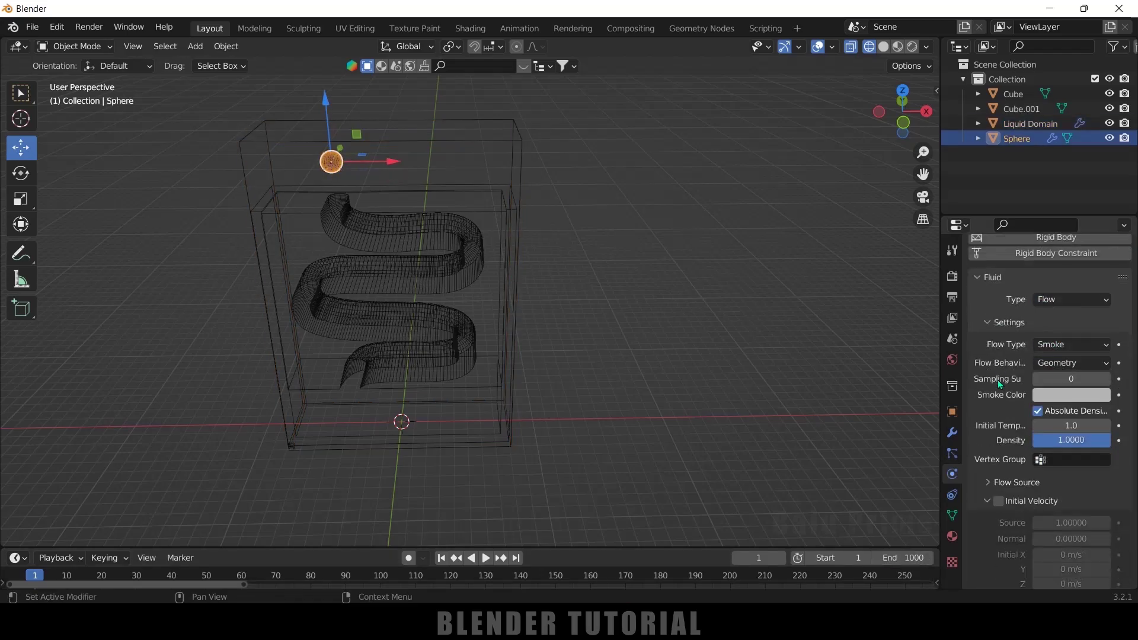
left_click(1065, 346)
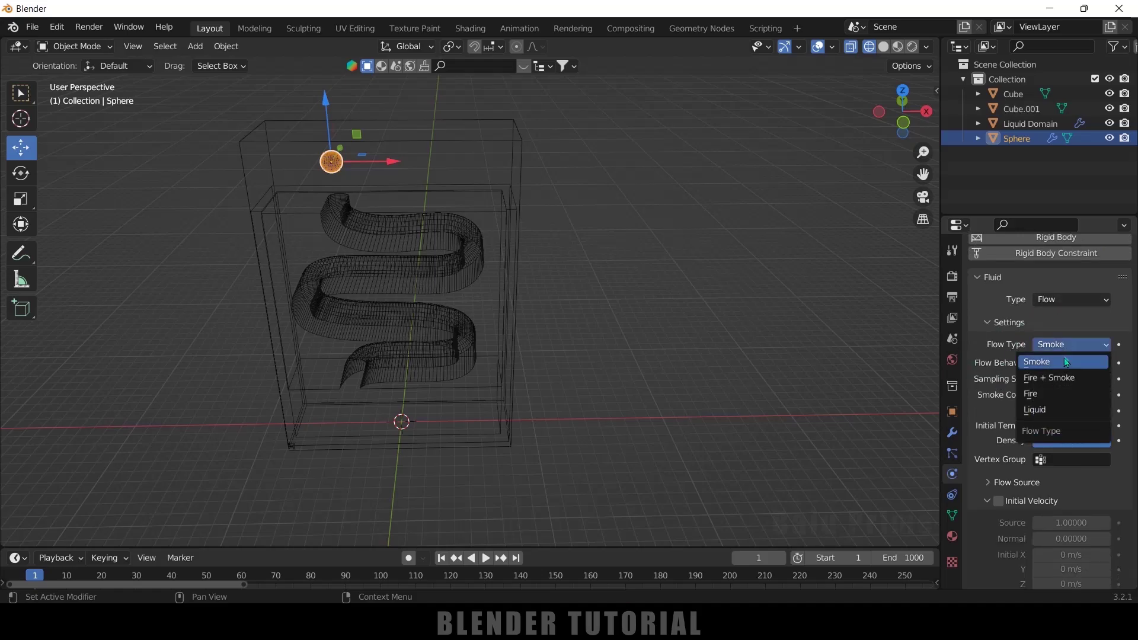
left_click(1051, 411)
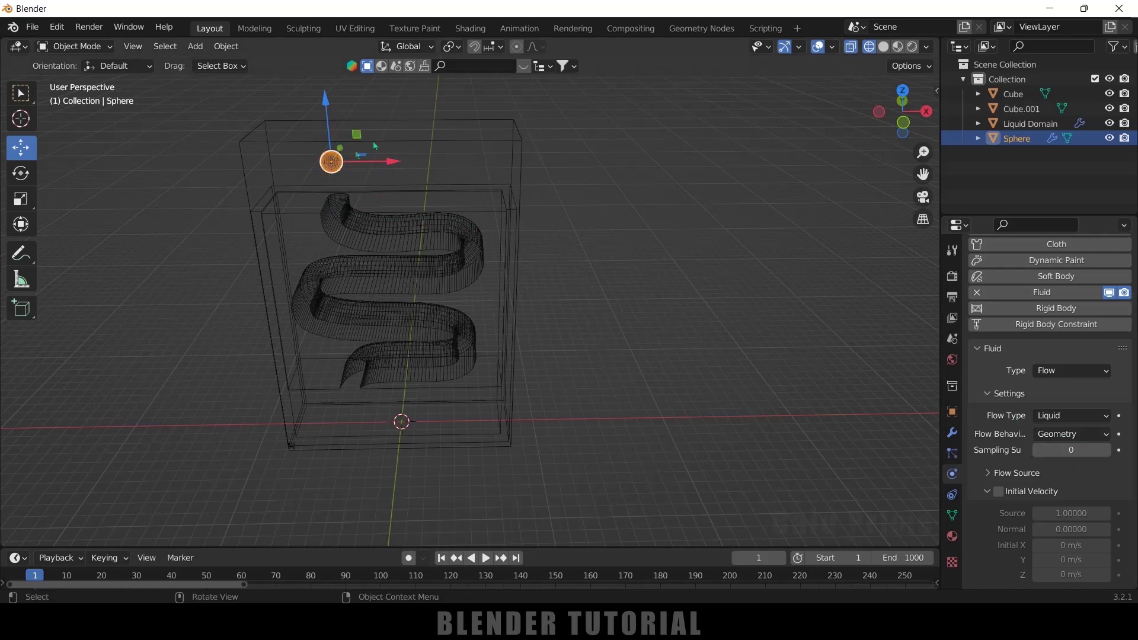
left_click(485, 559)
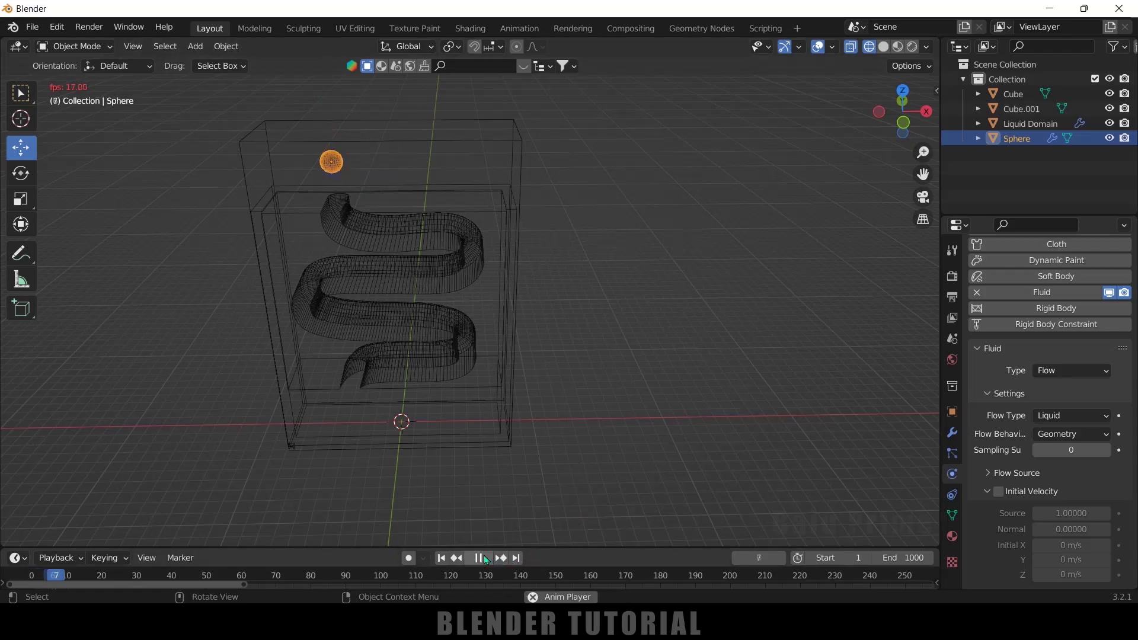
Step: Stop playback, return to frame 1, and set the sphere's flow behavior to Inflow
key("space")
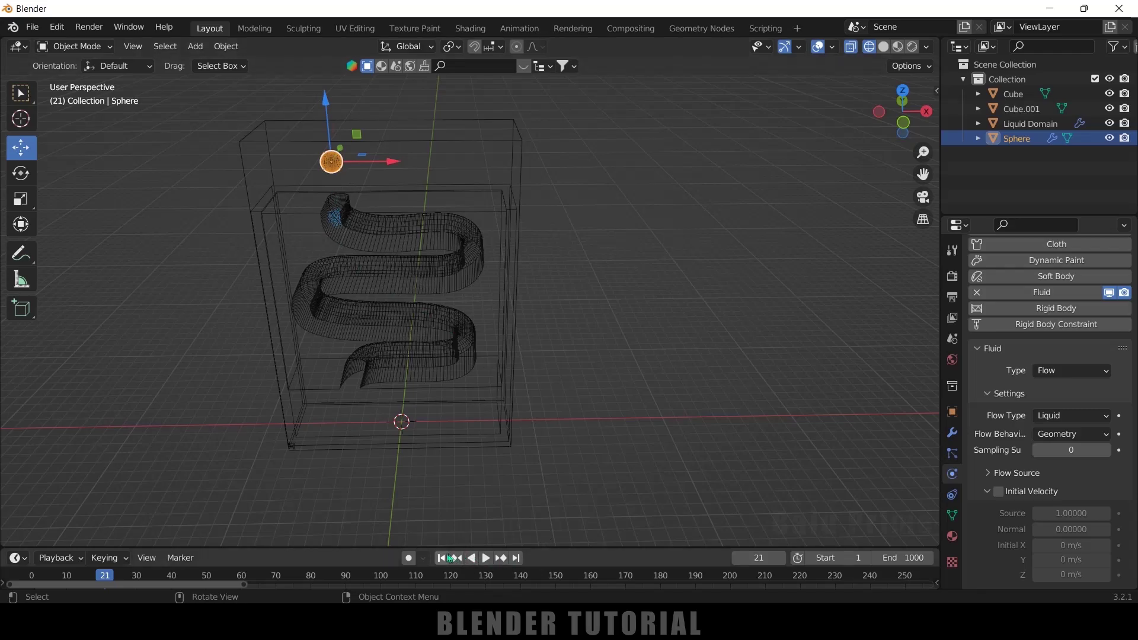
key("shift+Left")
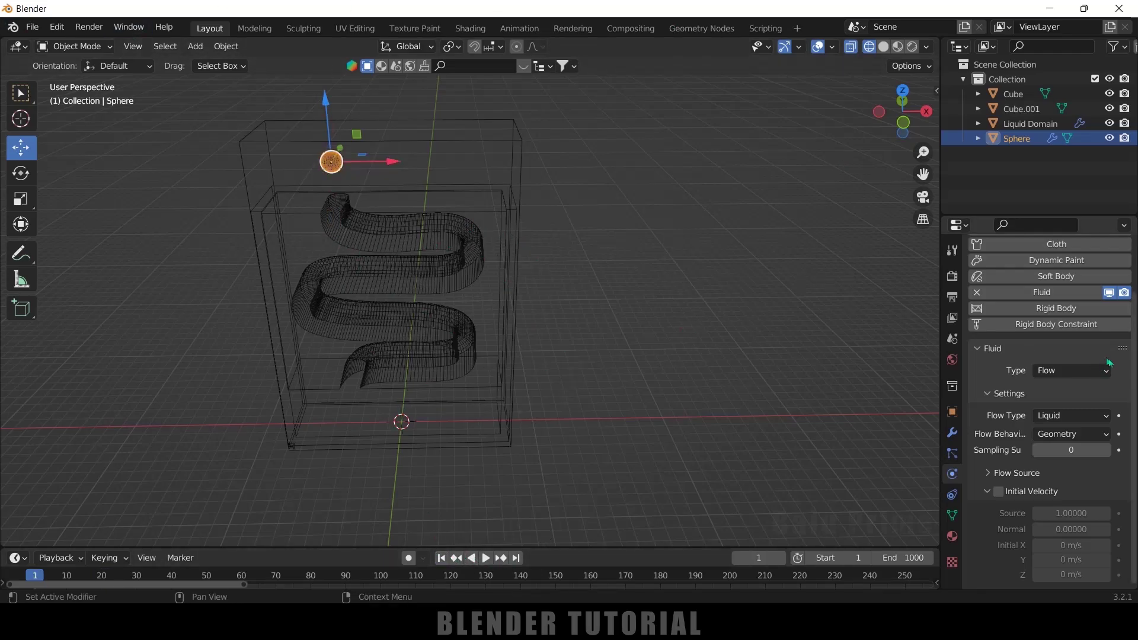
left_click(1067, 434)
left_click(1064, 453)
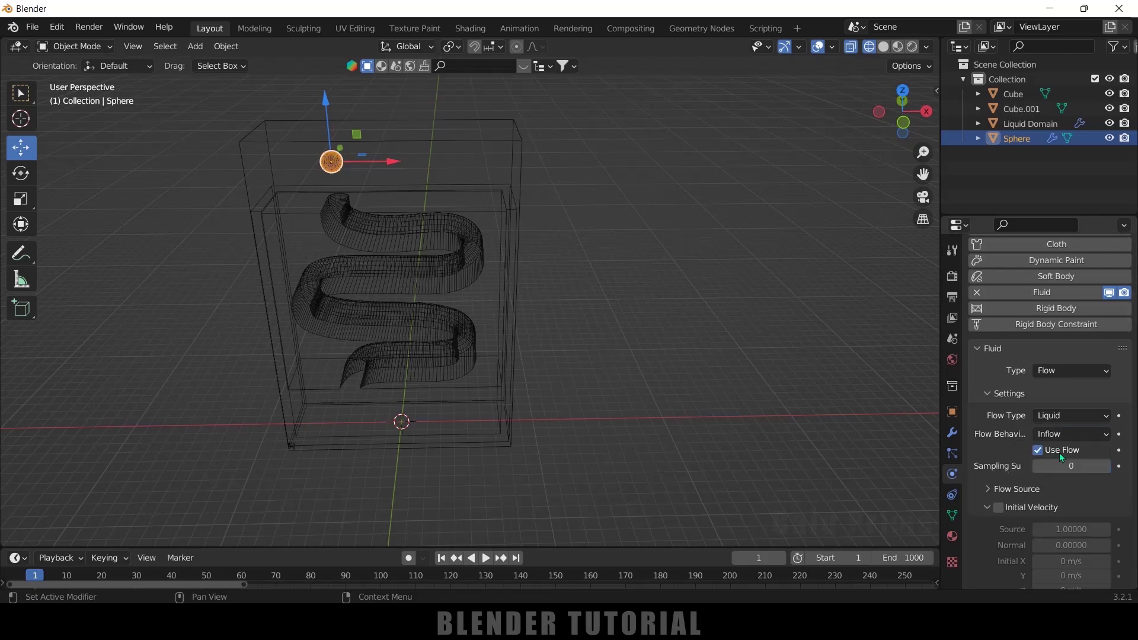
scroll(1037, 452, "down", 1)
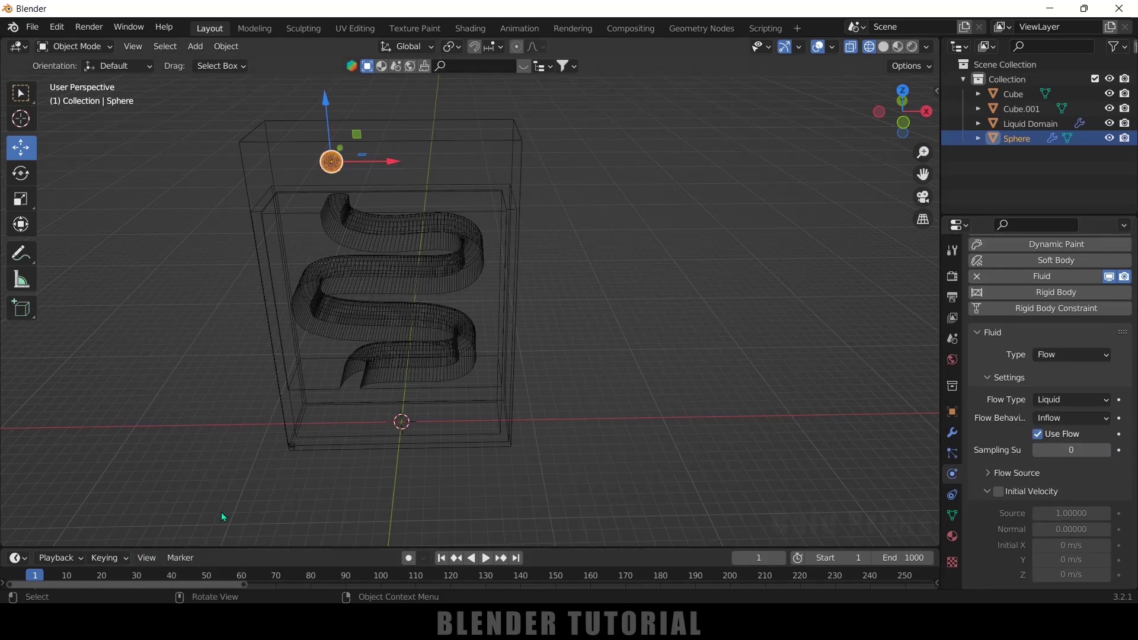
Step: Keyframe the sphere's Use Flow setting as enabled at frames 1 and 150 and as disabled at frame 151
left_click_drag(244, 586, 918, 586)
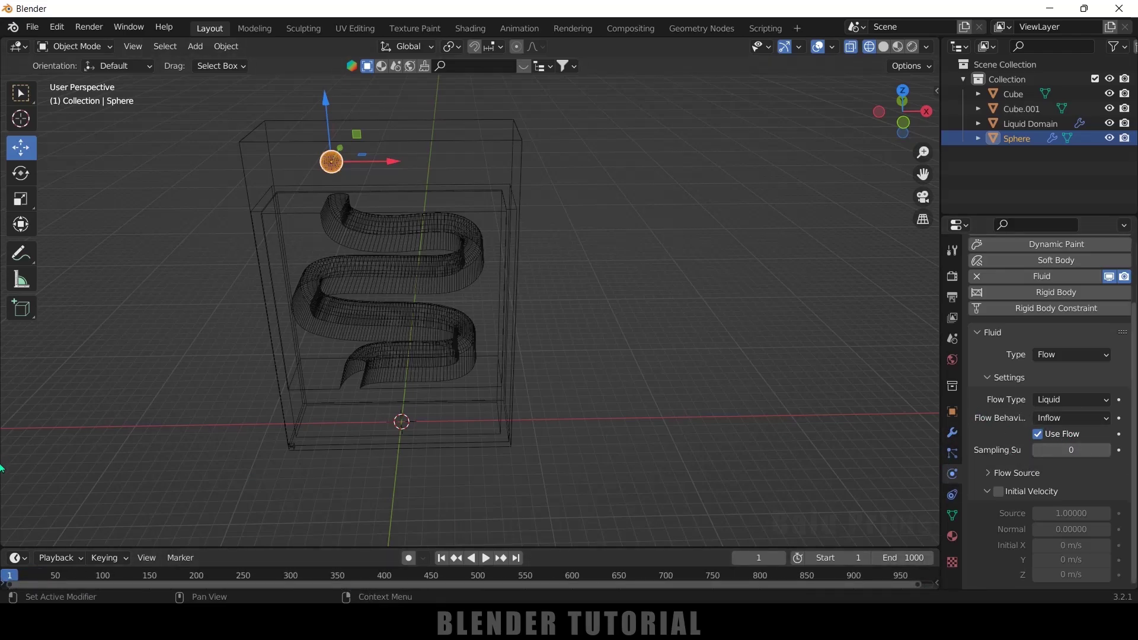
left_click(1119, 433)
key("space")
left_click_drag(33, 577, 150, 573)
key("space")
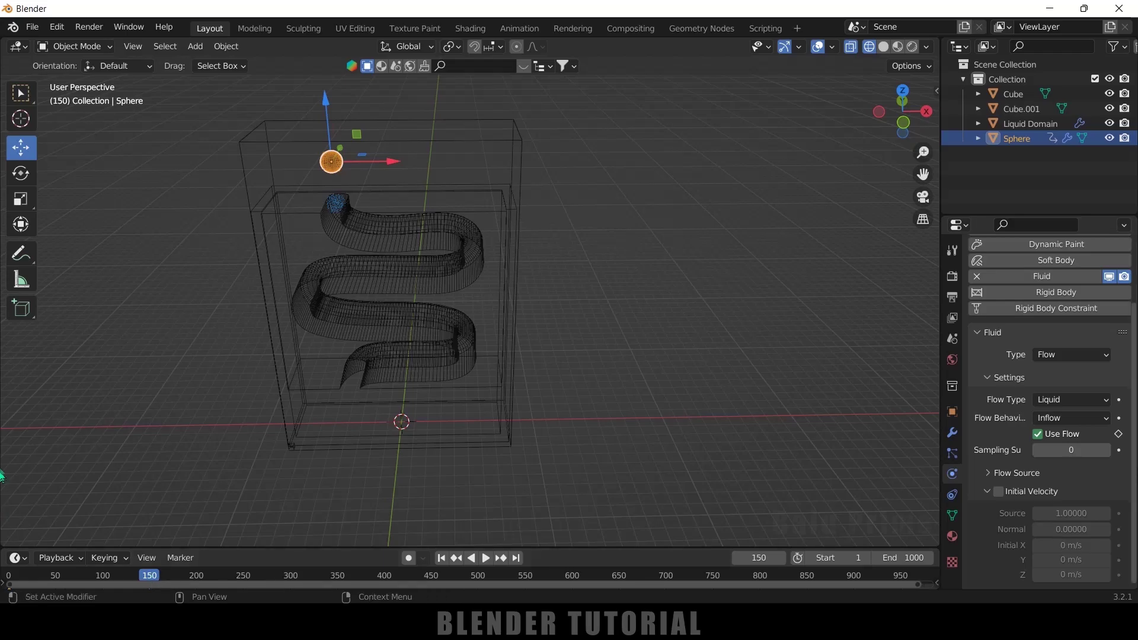
left_click(1119, 436)
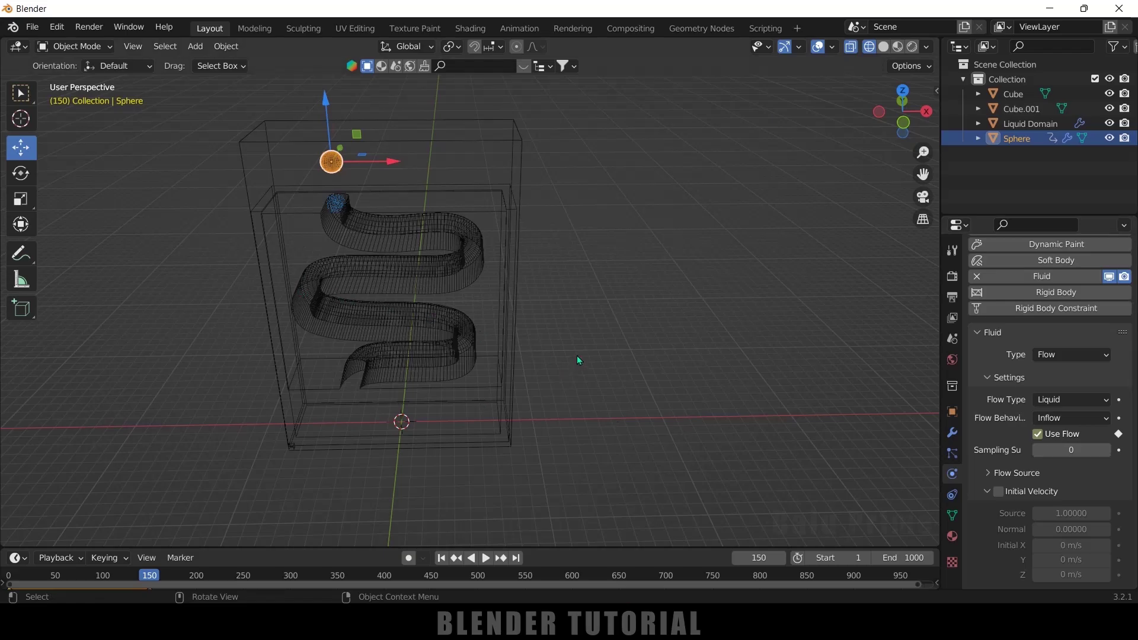
key("Right")
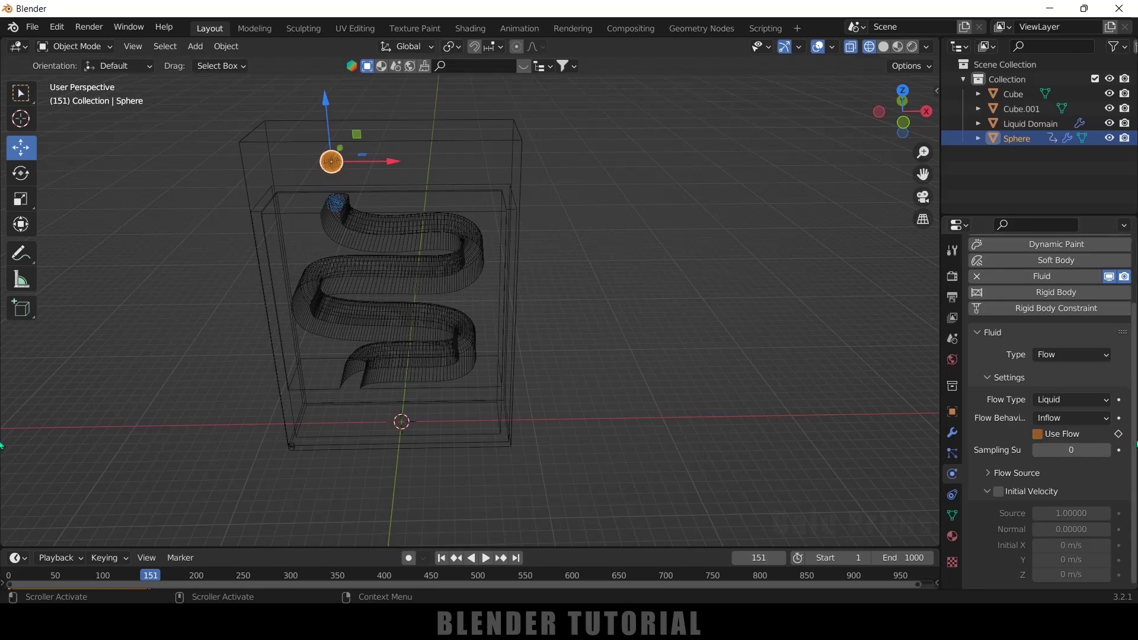
left_click(1119, 435)
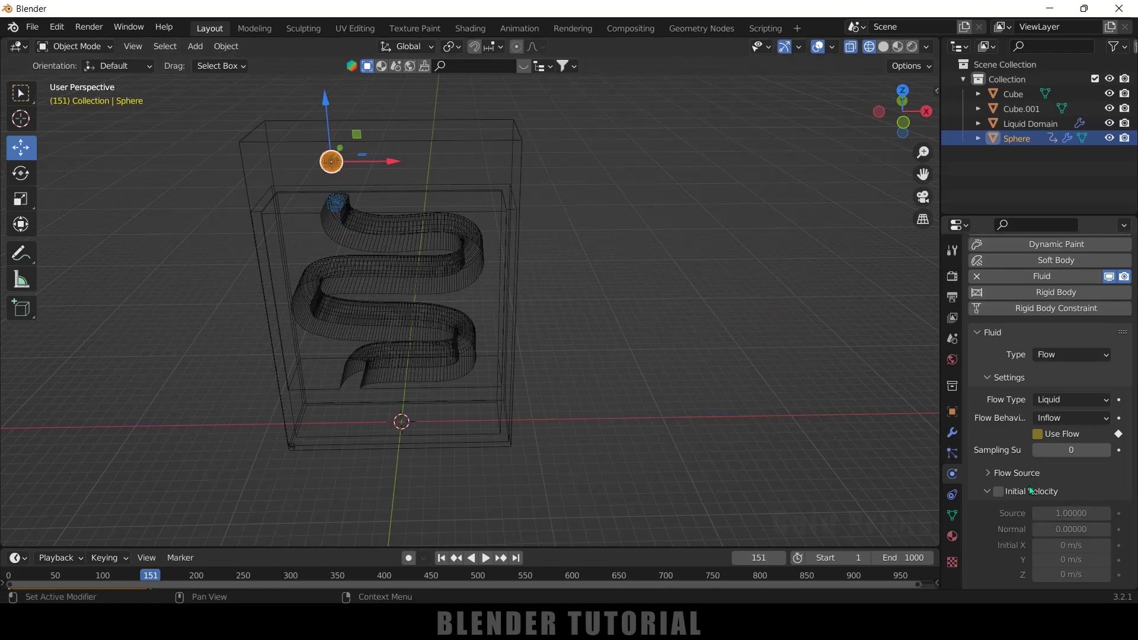
Step: Select the liquid domain, return to frame 1, and enable its fluid mesh
left_click(525, 152)
scroll(1010, 432, "down", 10)
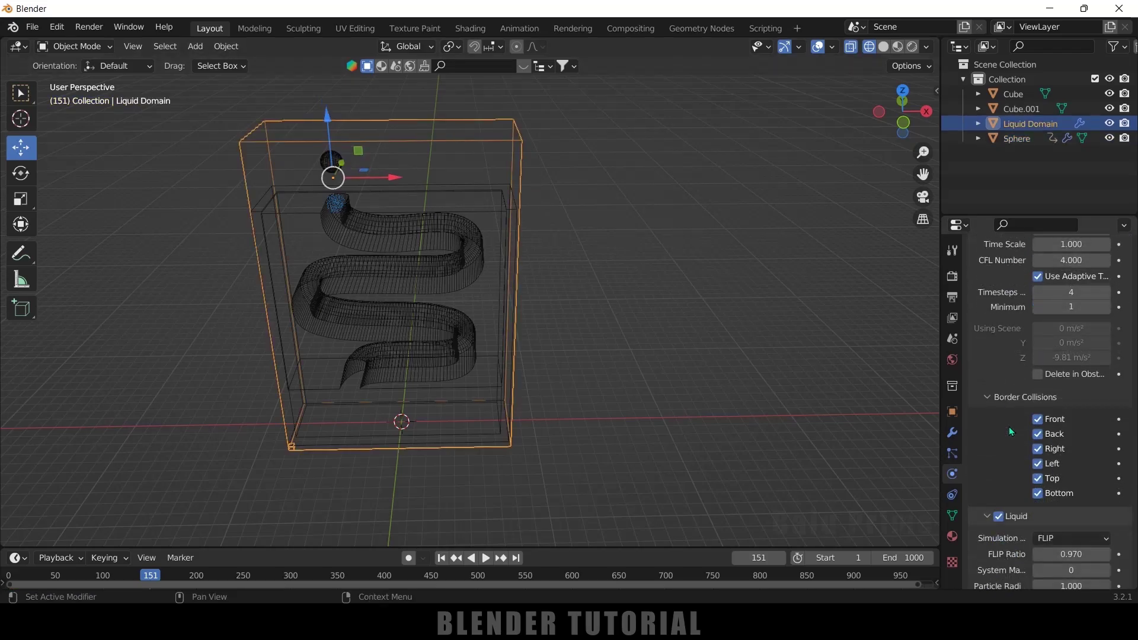
scroll(1011, 432, "down", 8)
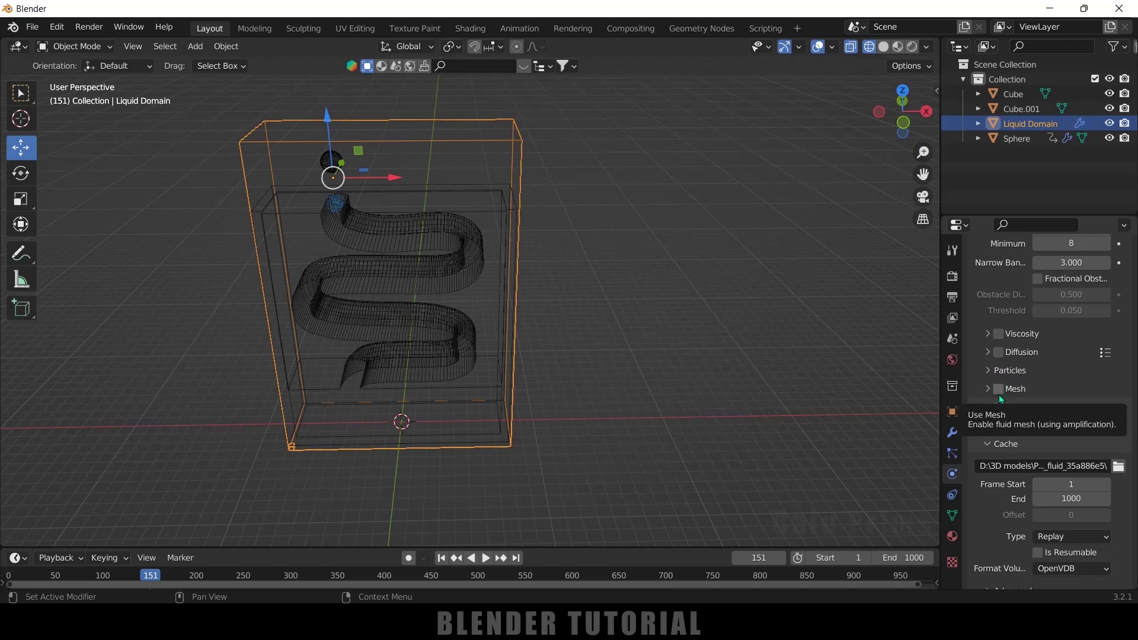
scroll(334, 228, "up", 9)
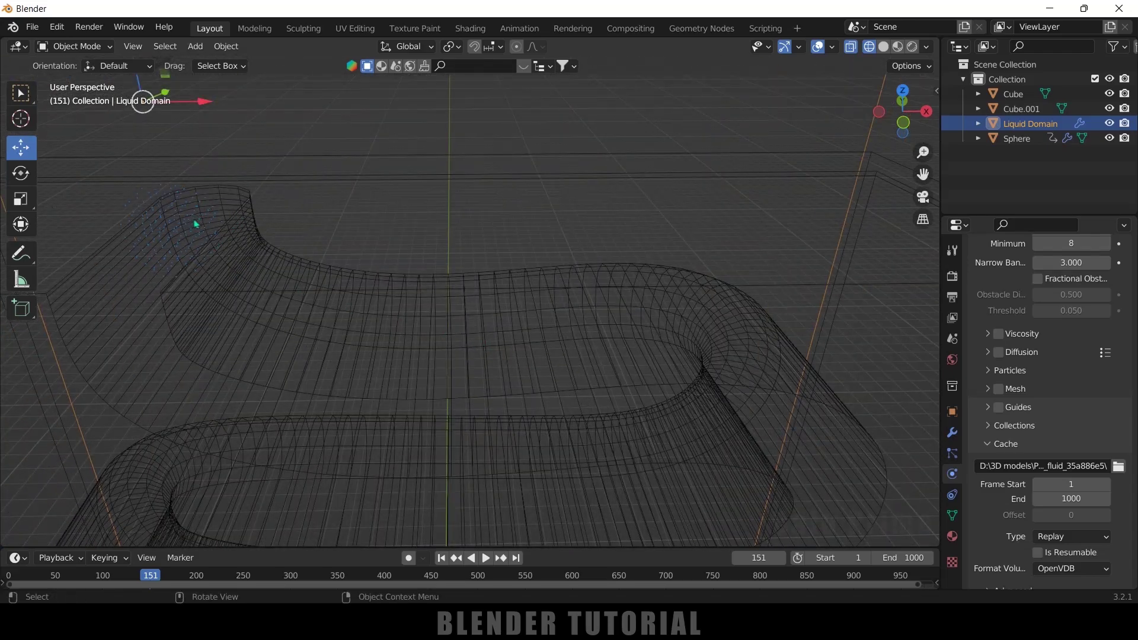
scroll(196, 224, "down", 4)
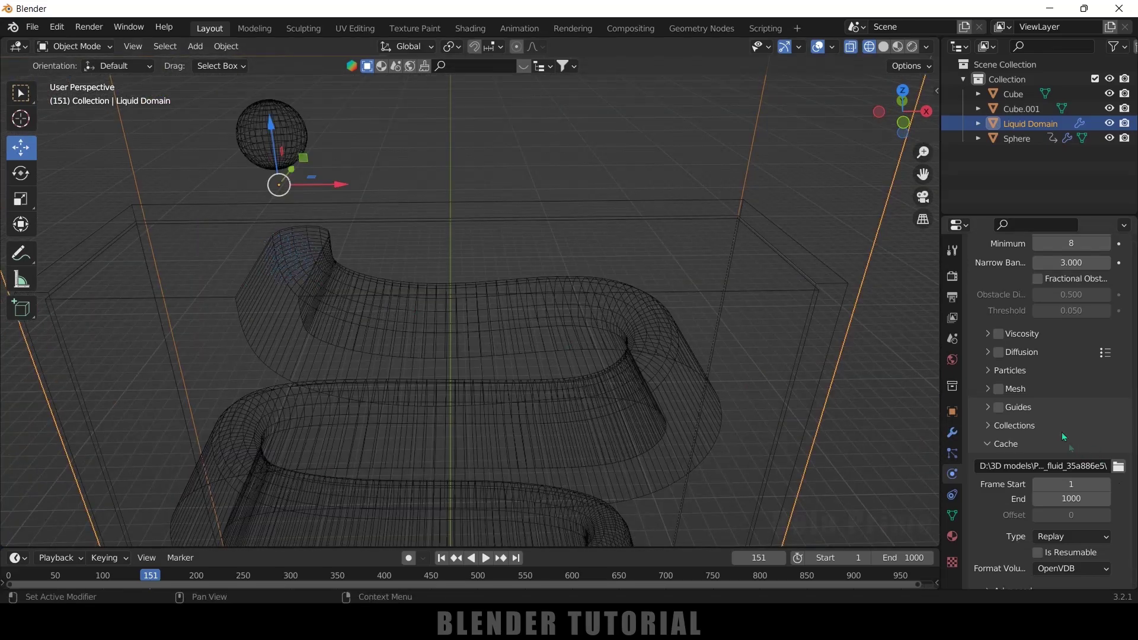
scroll(771, 355, "down", 5)
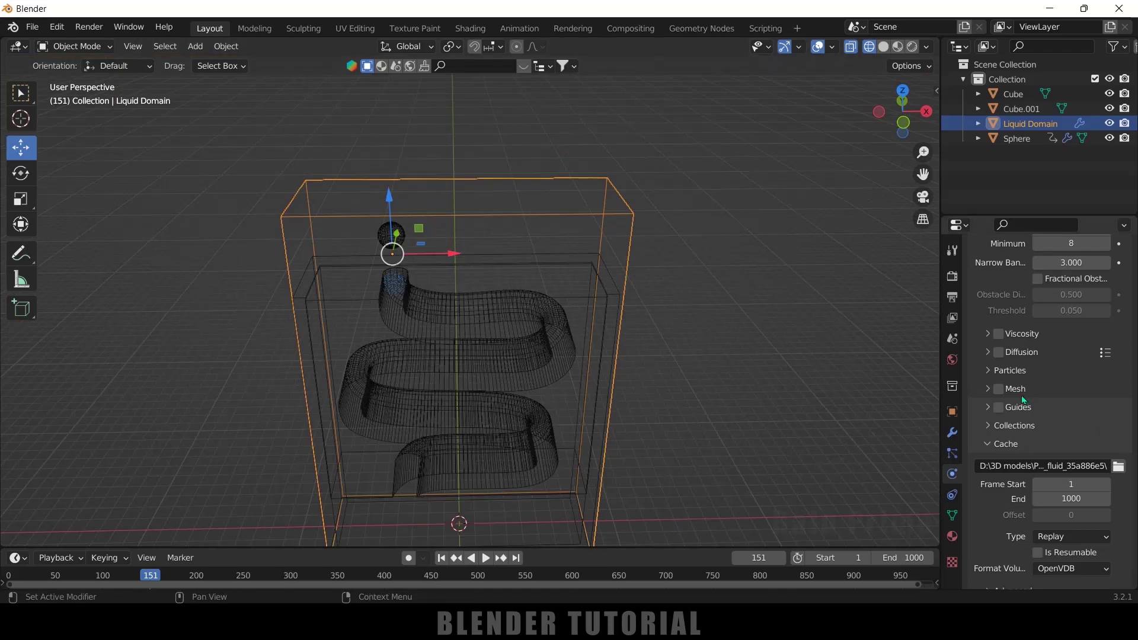
left_click(441, 557)
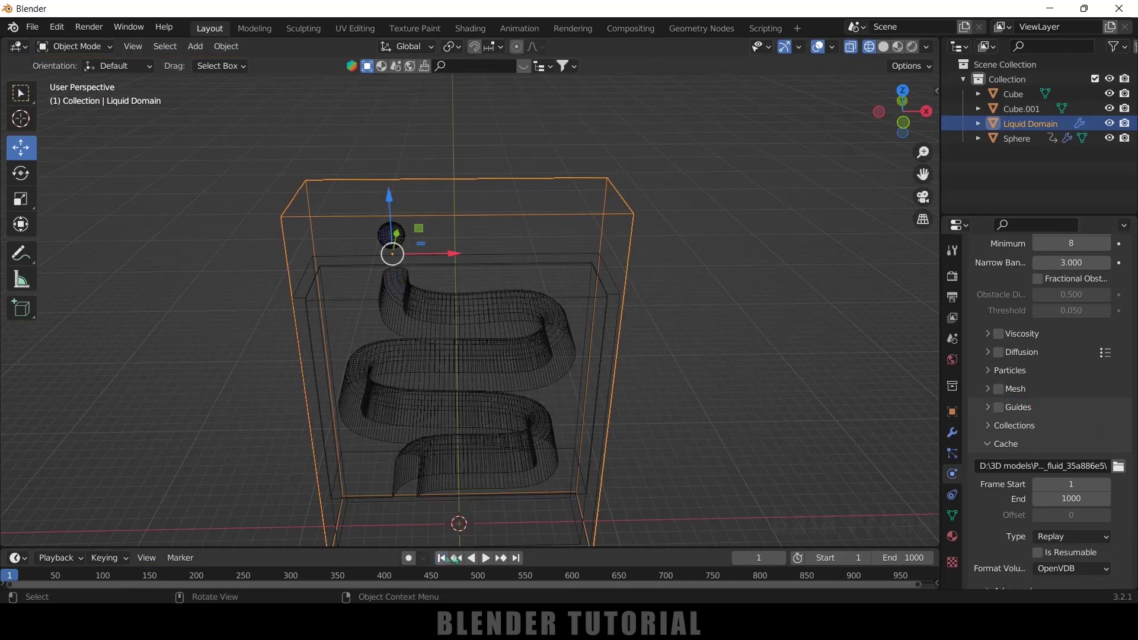
left_click(998, 388)
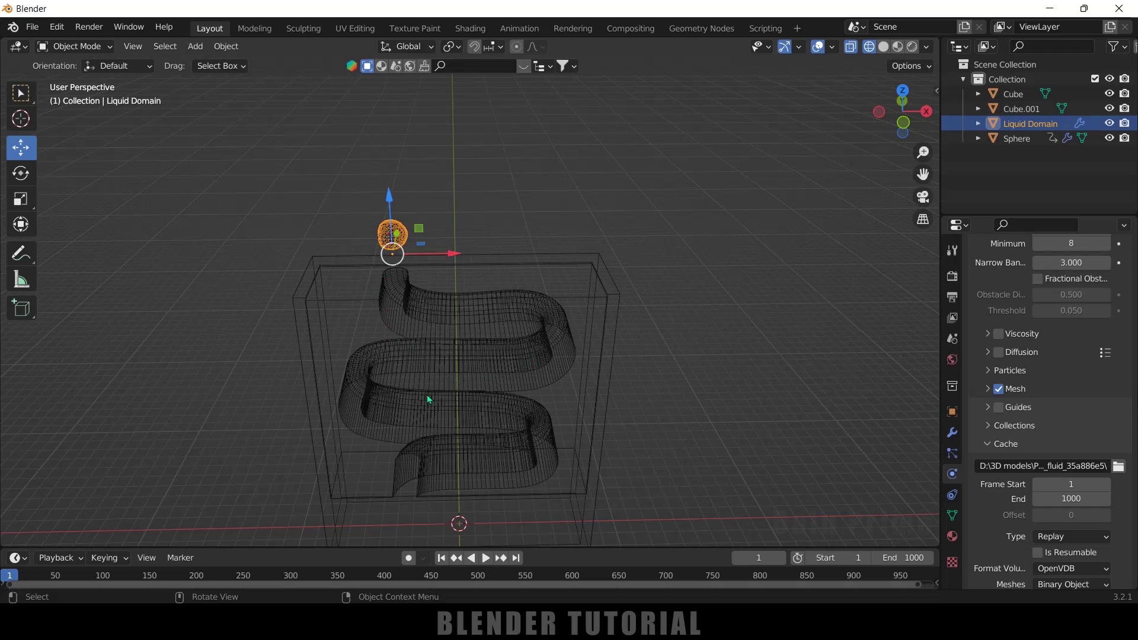
Step: Play the animation to check how the liquid mesh falls past the channel, then stop and return to frame 1
scroll(428, 398, "up", 4)
middle_click_drag(428, 398, 503, 382)
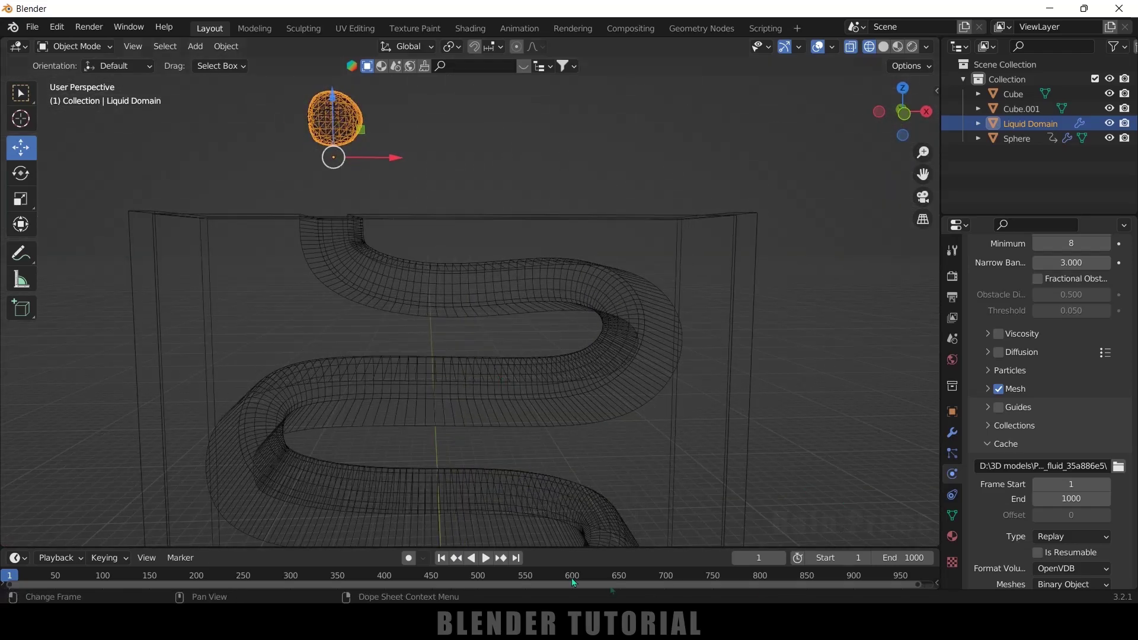
left_click(485, 557)
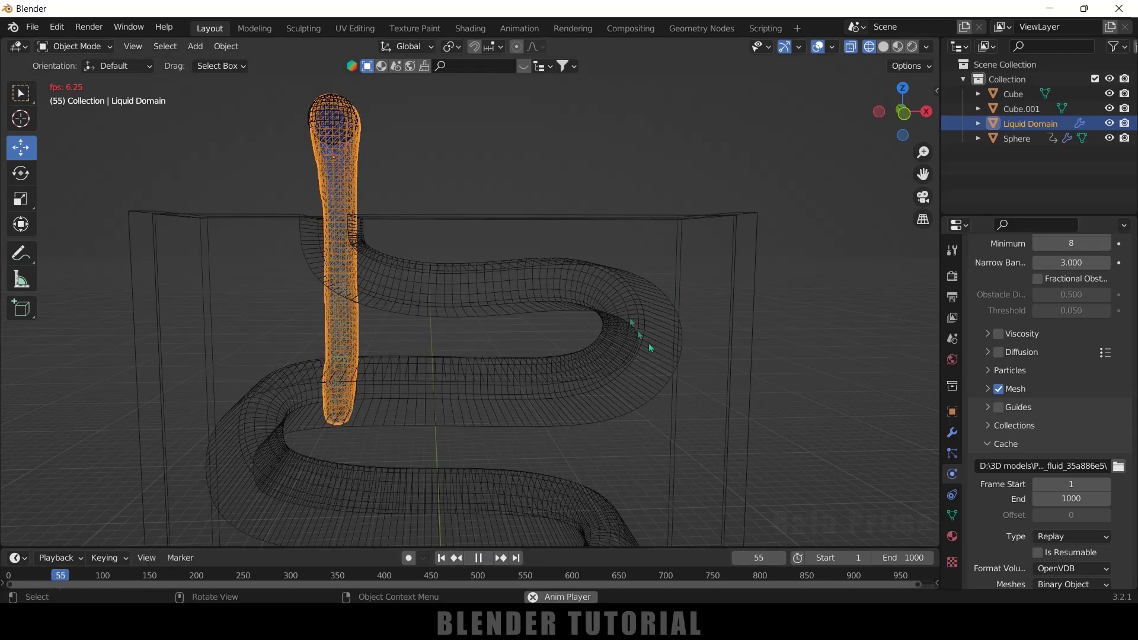
left_click(478, 557)
left_click(443, 558)
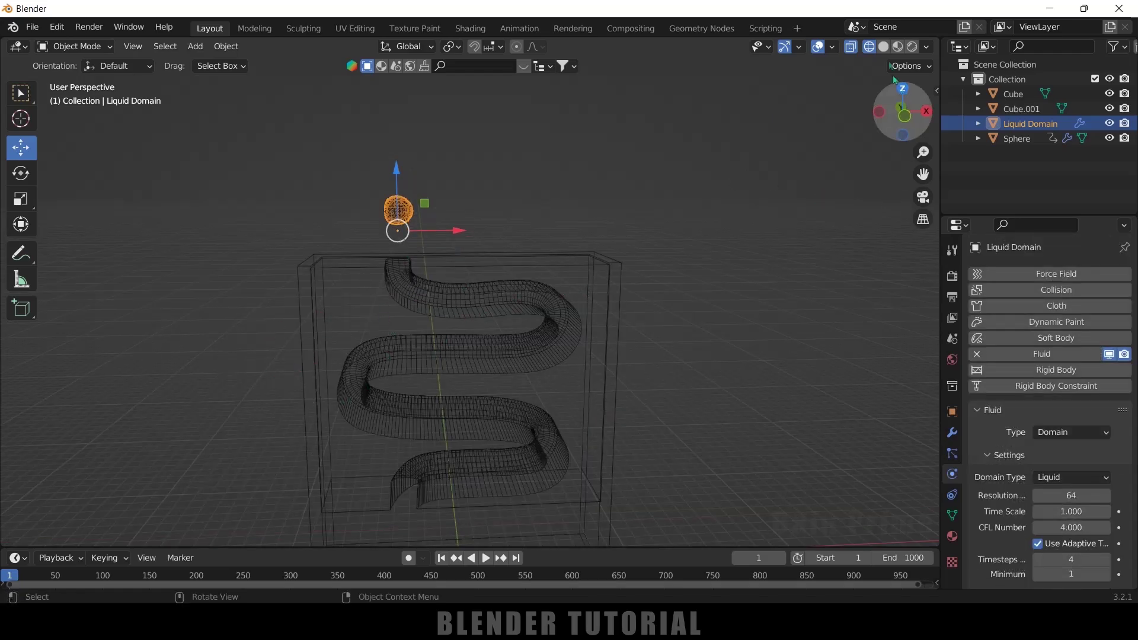
Step: Switch to solid shading and make the block with the serpentine channel a fluid Effector of type Collision with 5 sampling substeps
left_click(883, 46)
scroll(781, 411, "up", 1)
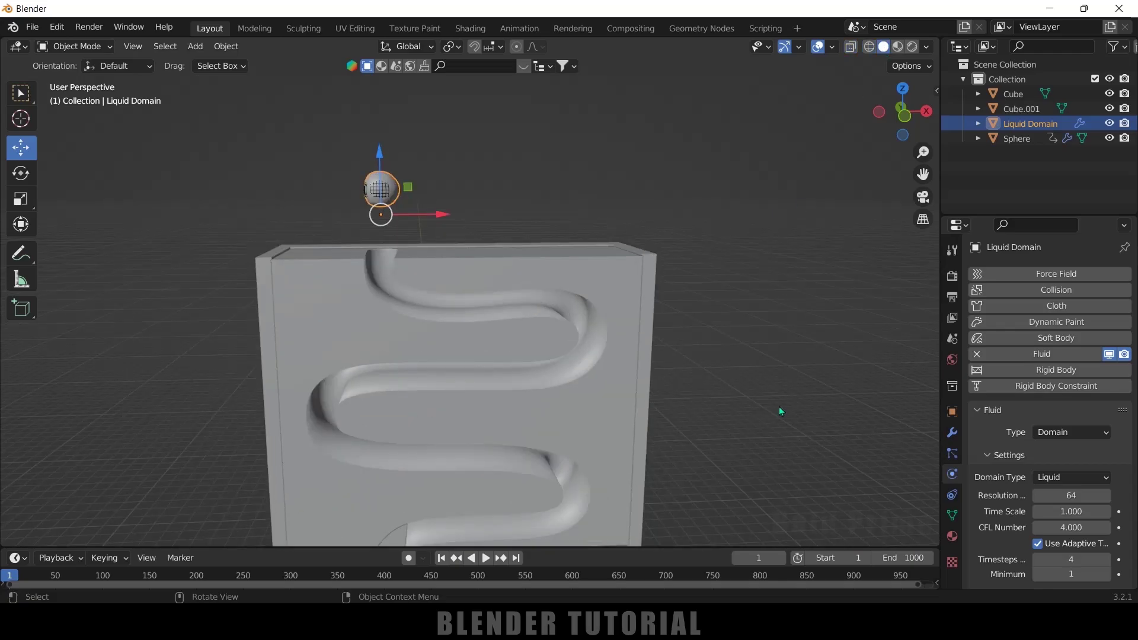
left_click(612, 404)
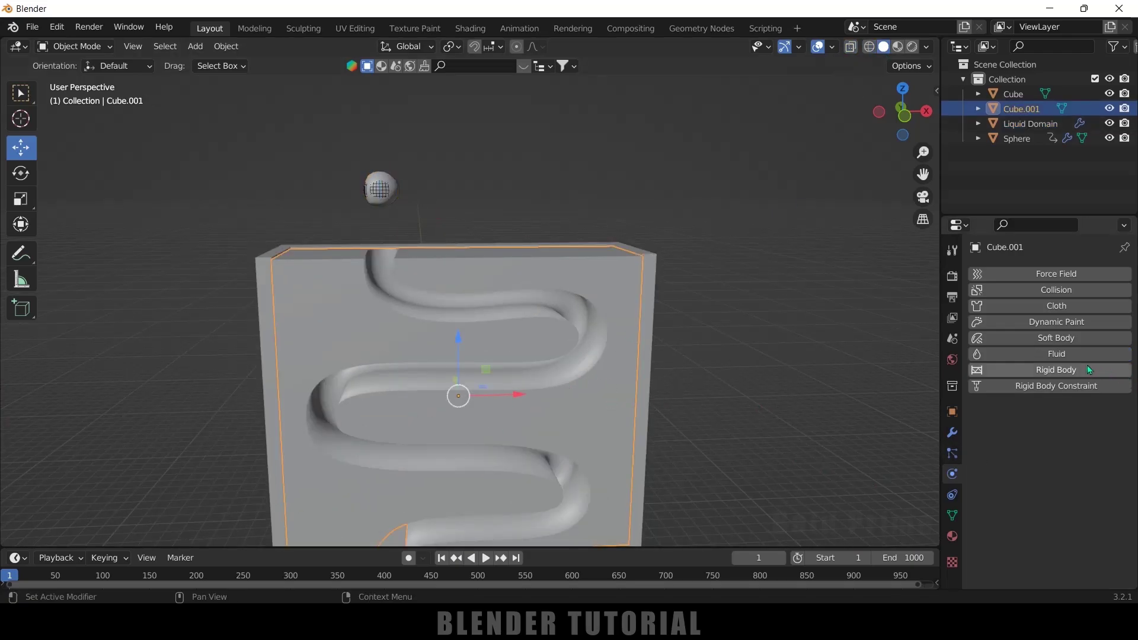
left_click(1061, 351)
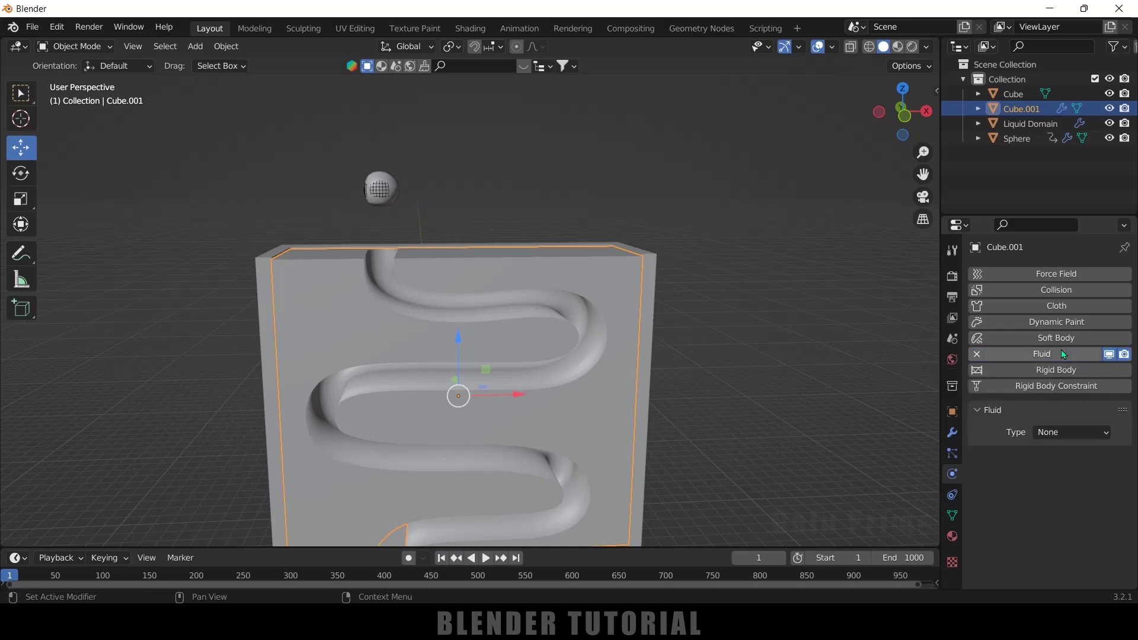
left_click(1058, 432)
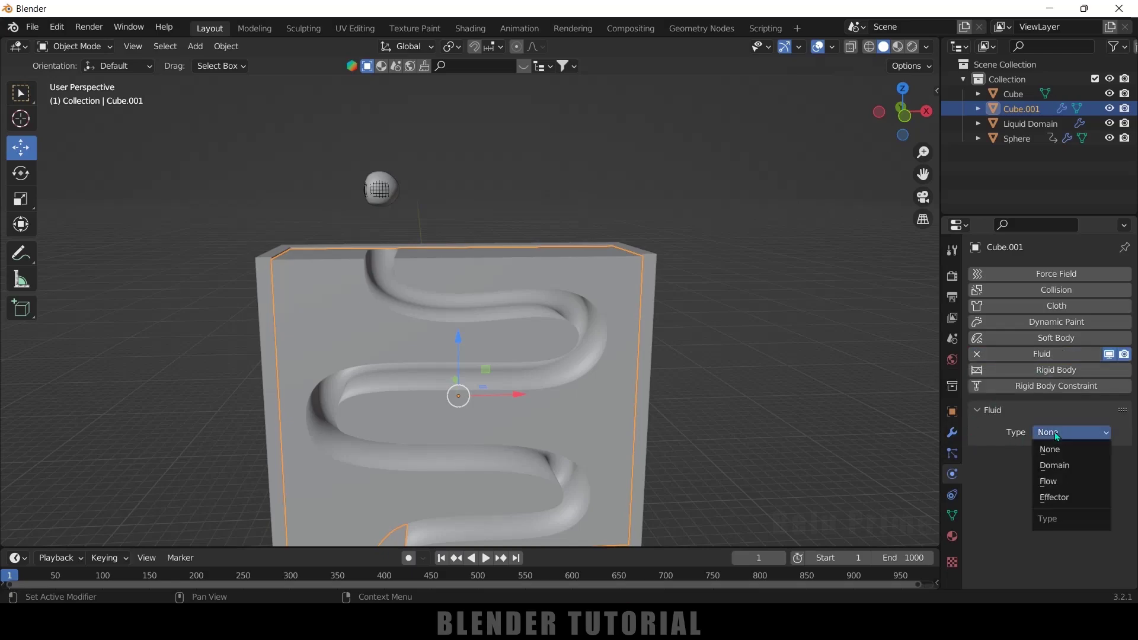
left_click(1056, 499)
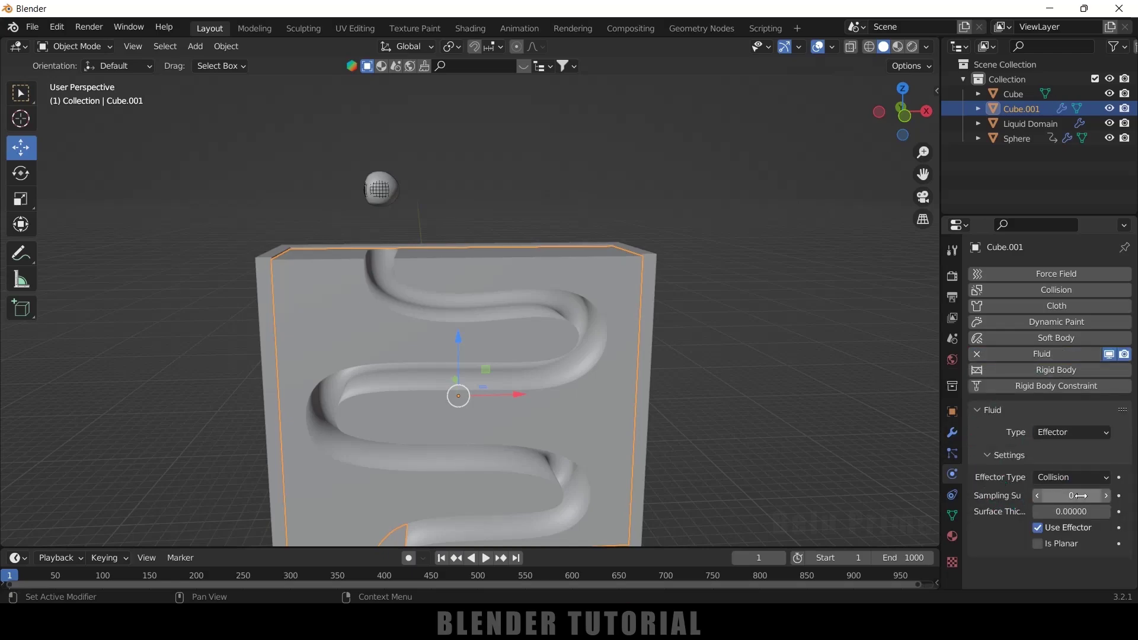
left_click(1106, 497)
left_click(1105, 497)
left_click(1105, 496)
left_click(1106, 497)
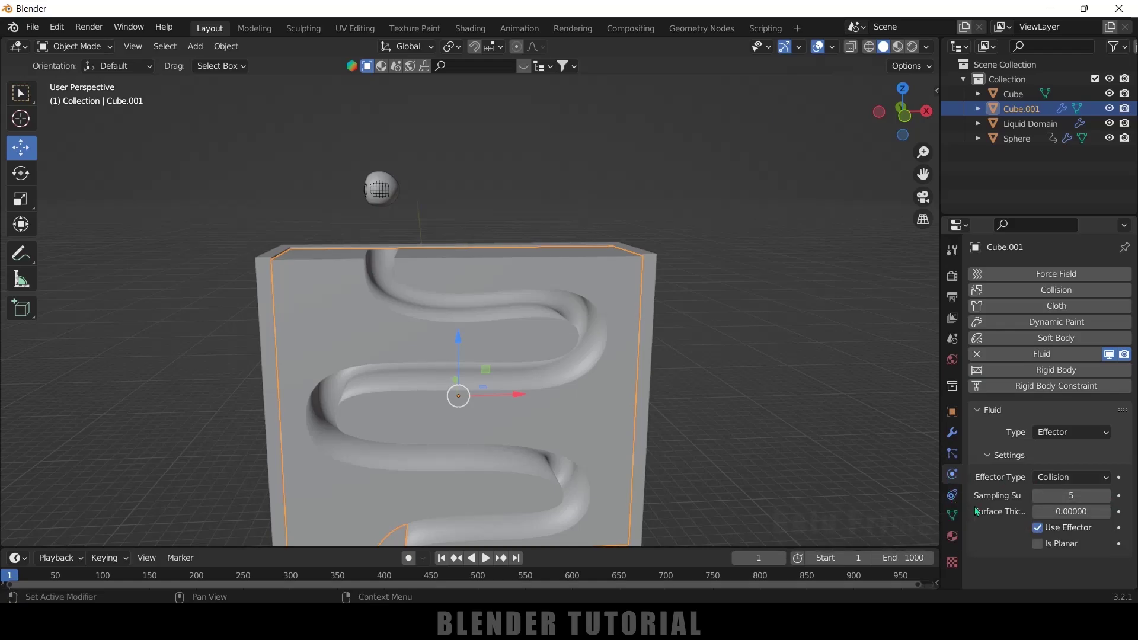
Step: Make the outer container a fluid Effector of type Collision with 5 sampling substeps
middle_click_drag(770, 445, 573, 319)
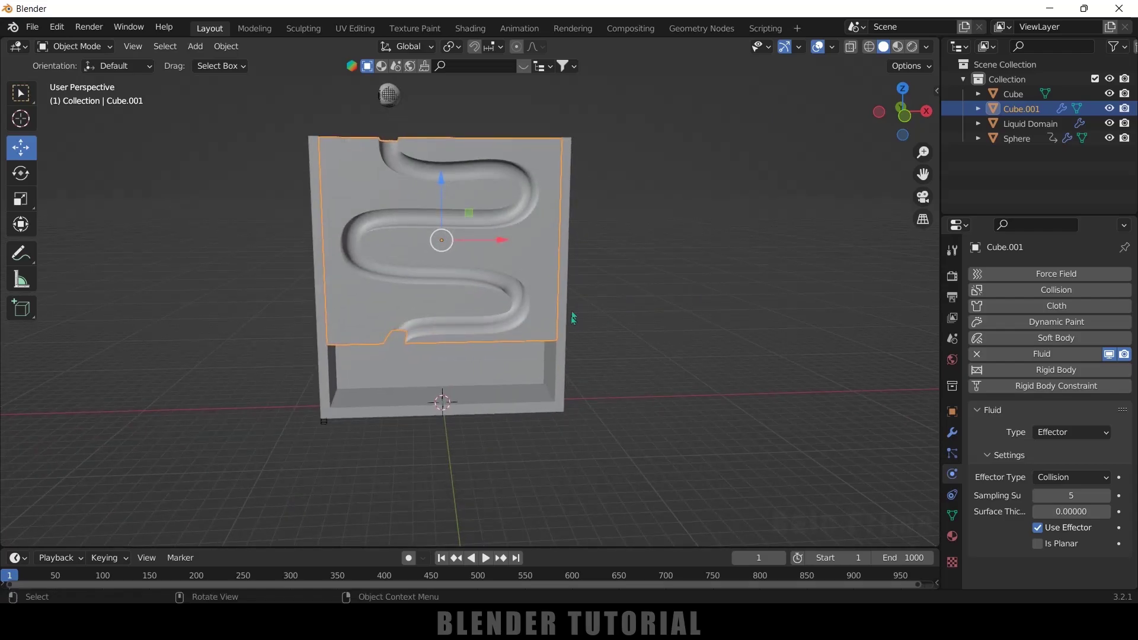
left_click(550, 405)
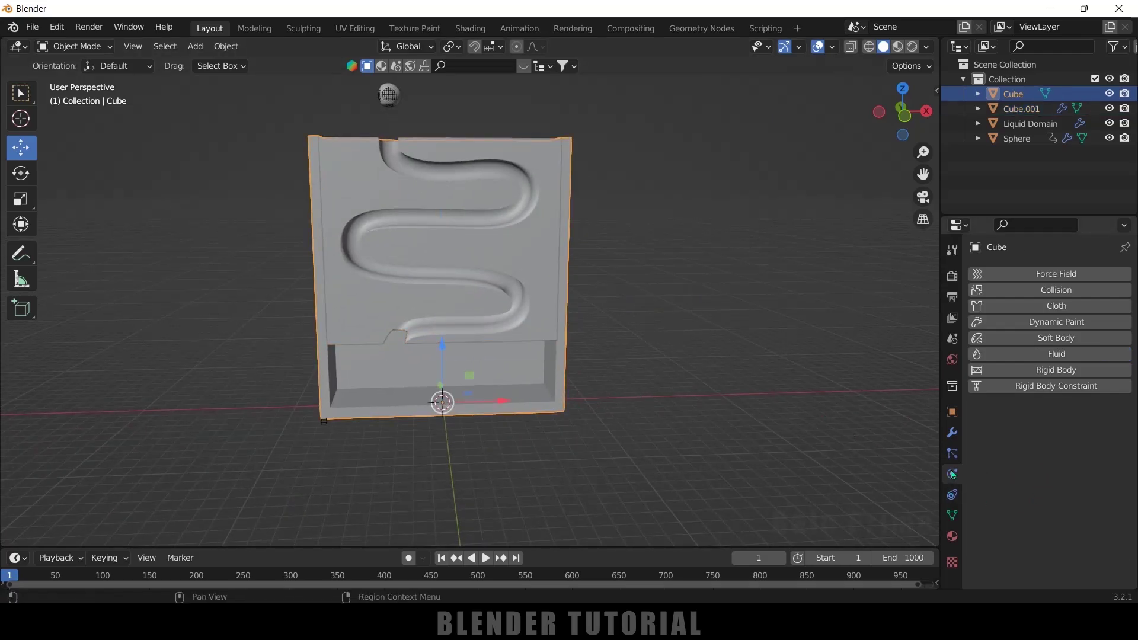
left_click(1046, 354)
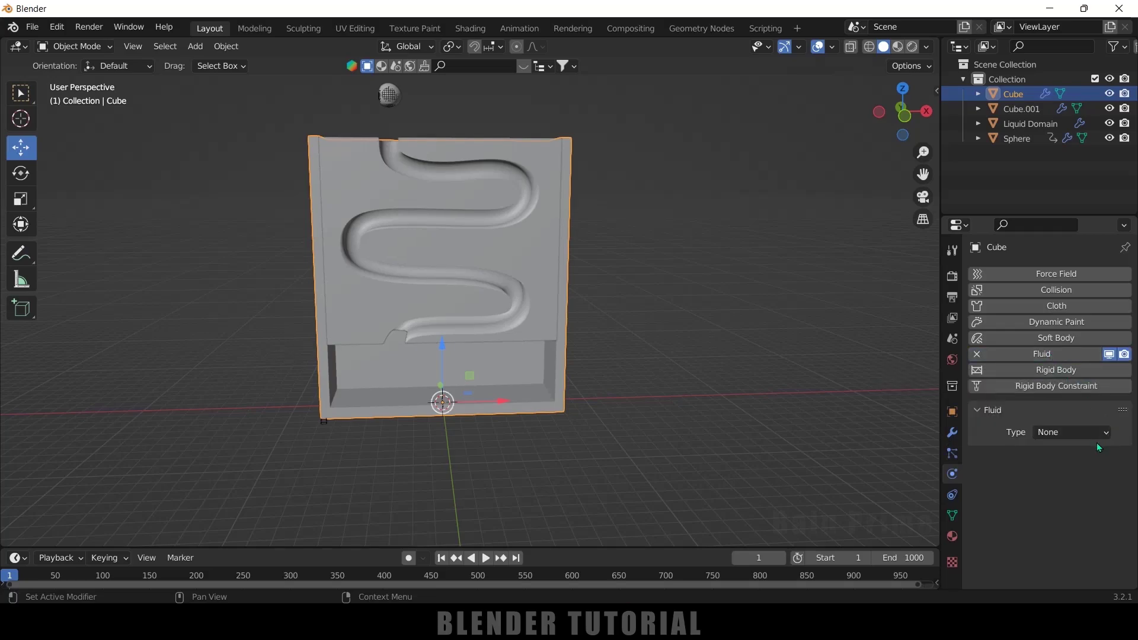
left_click(1070, 434)
left_click(1075, 497)
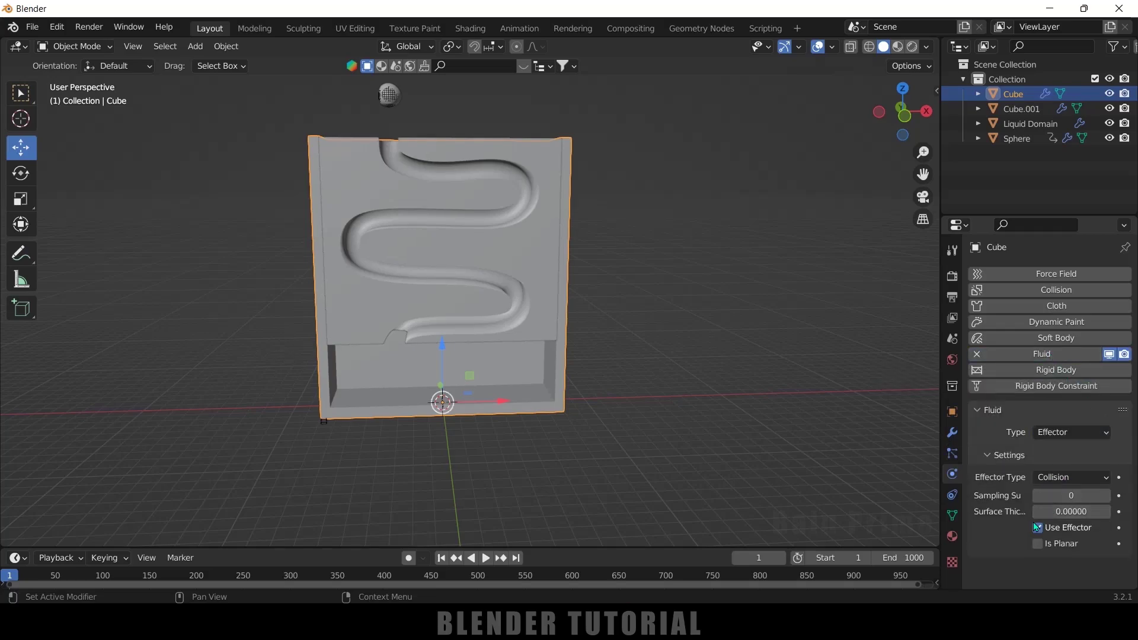
left_click(1105, 495)
left_click(1106, 495)
left_click(1106, 495)
left_click(1105, 496)
scroll(496, 394, "up", 4)
scroll(527, 406, "down", 5)
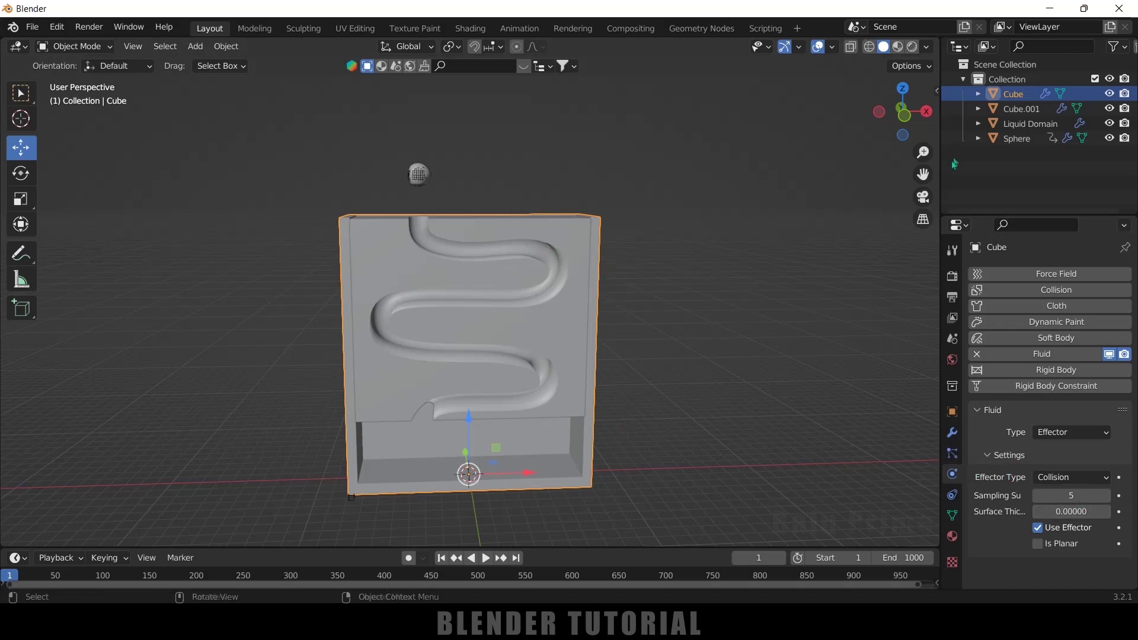
Step: Set the liquid domain's cache type to All, make it resumable, and bake the whole simulation
left_click(1019, 131)
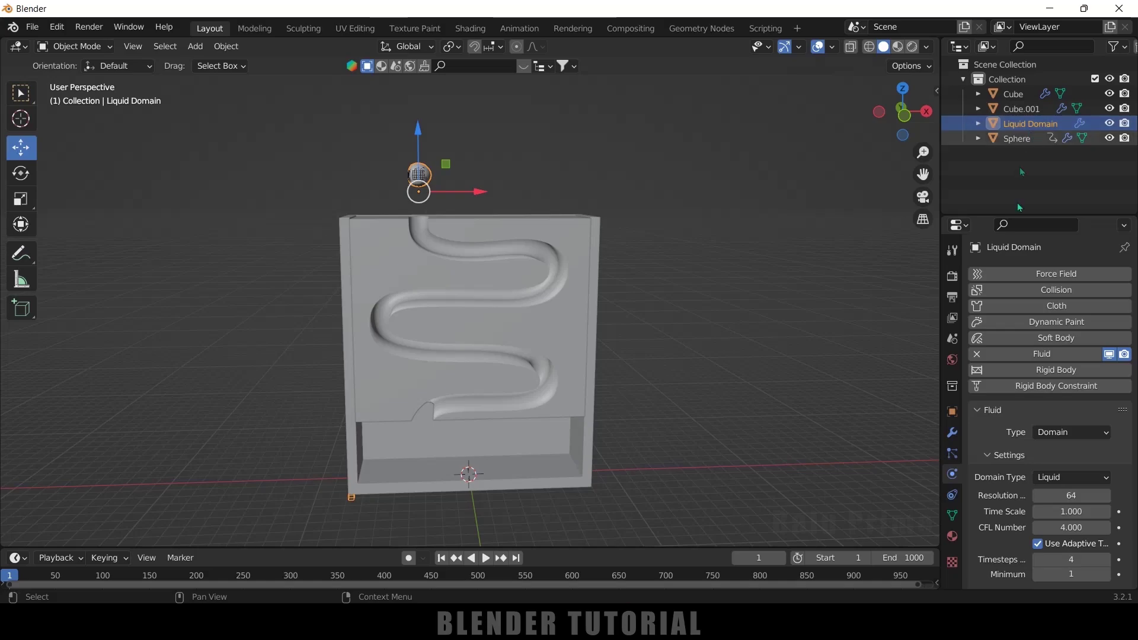
scroll(1014, 450, "down", 5)
scroll(1014, 450, "down", 12)
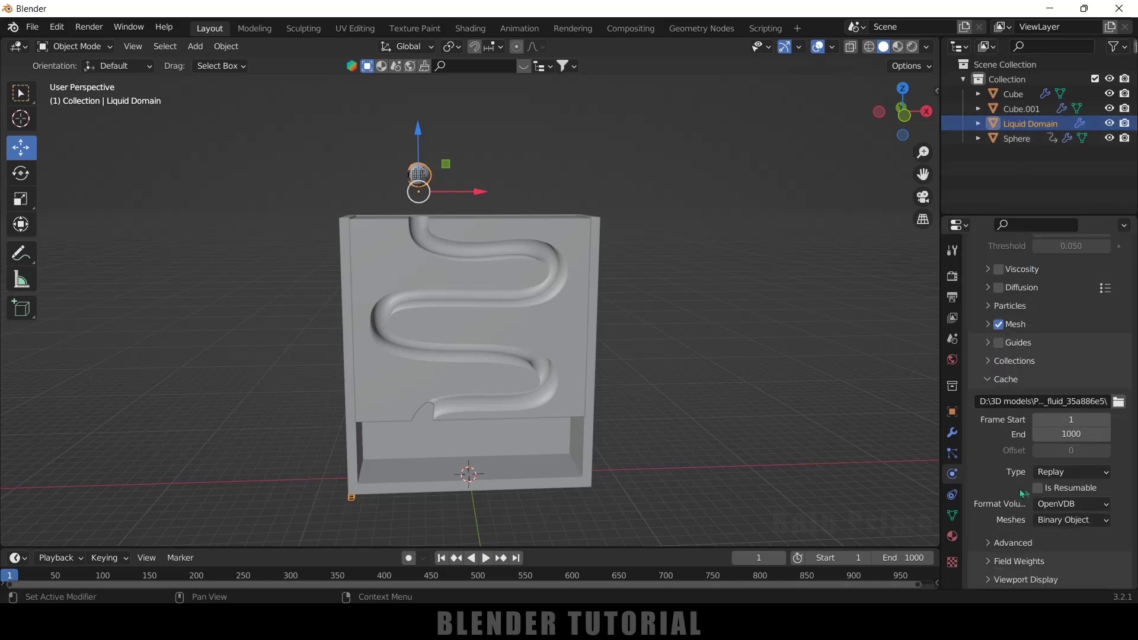
left_click(1057, 475)
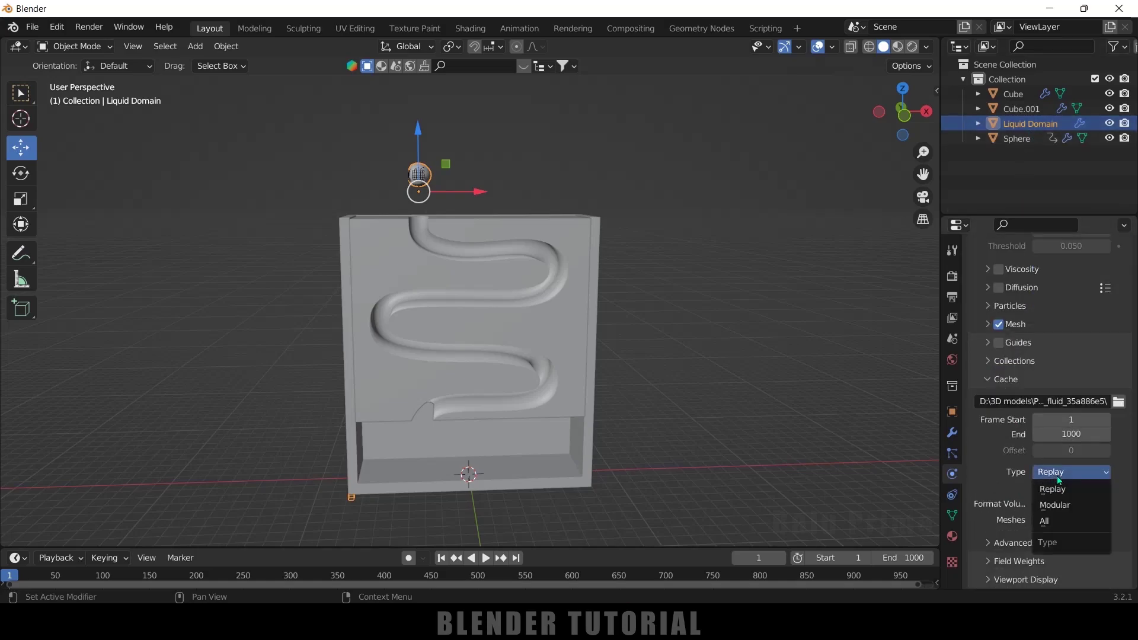
left_click(1042, 517)
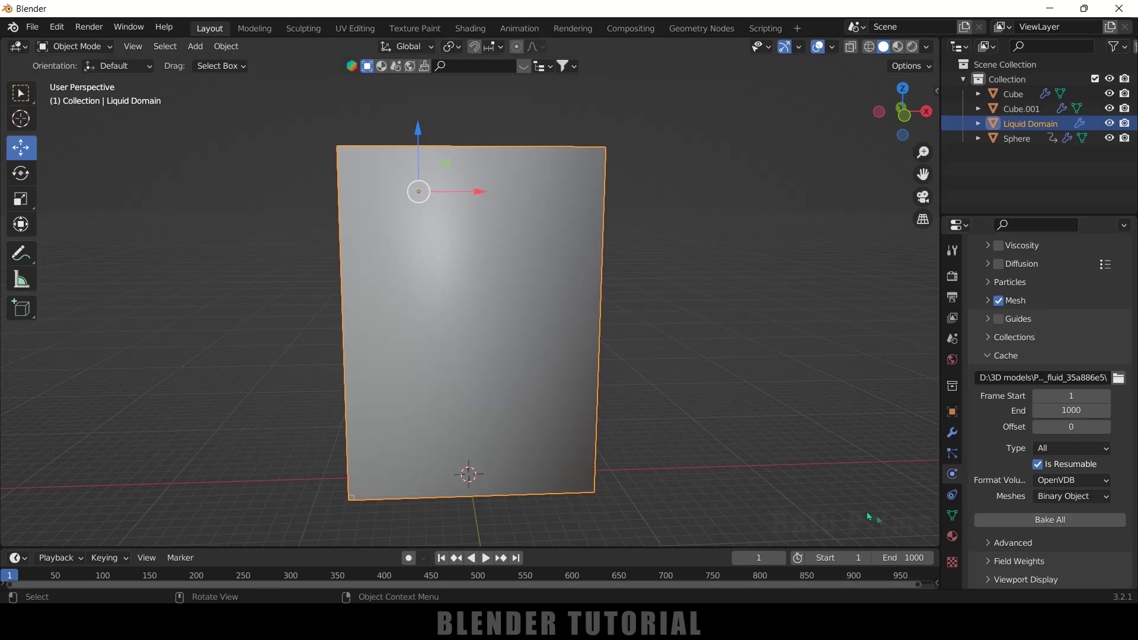
left_click(1062, 520)
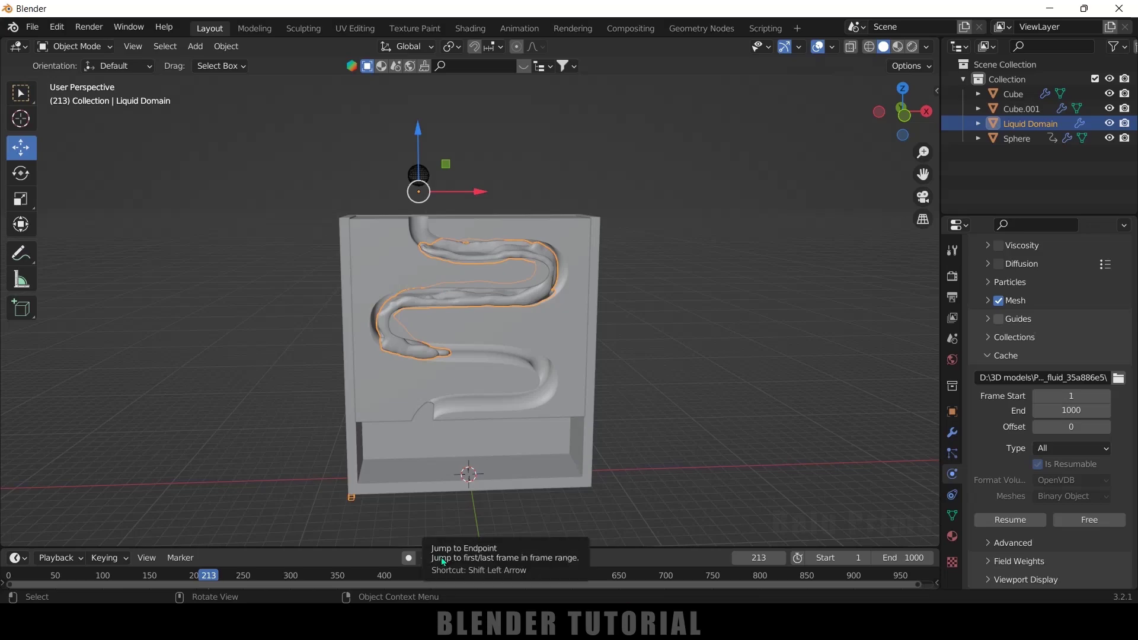
Step: Play the baked simulation from frame 1 to check how the liquid follows the serpentine channel, stopping partway
left_click(442, 558)
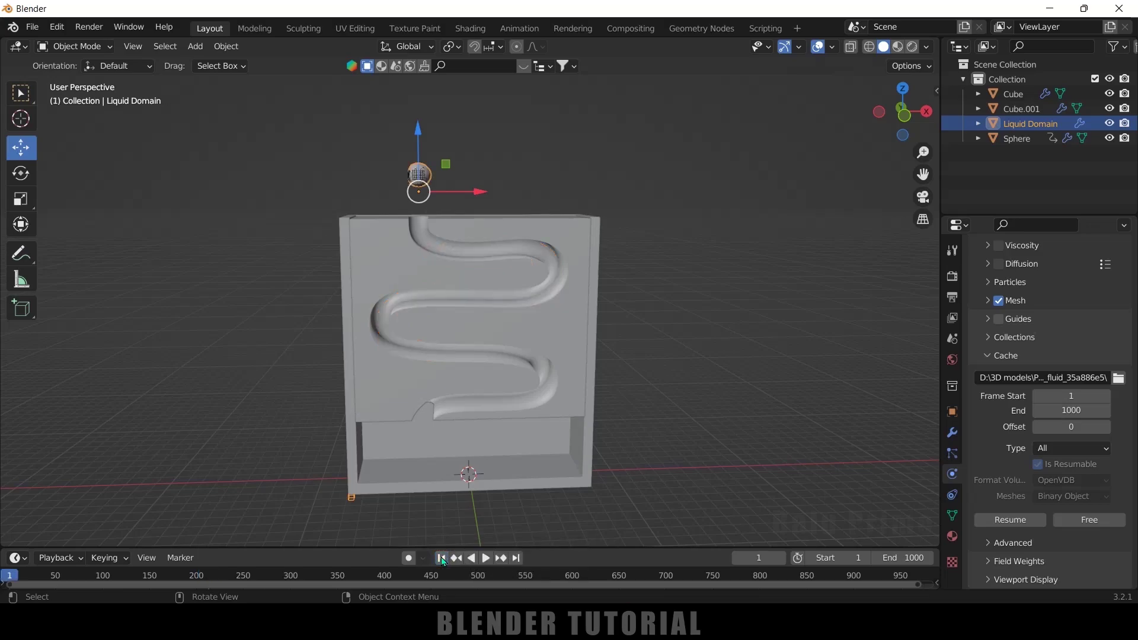
left_click(487, 558)
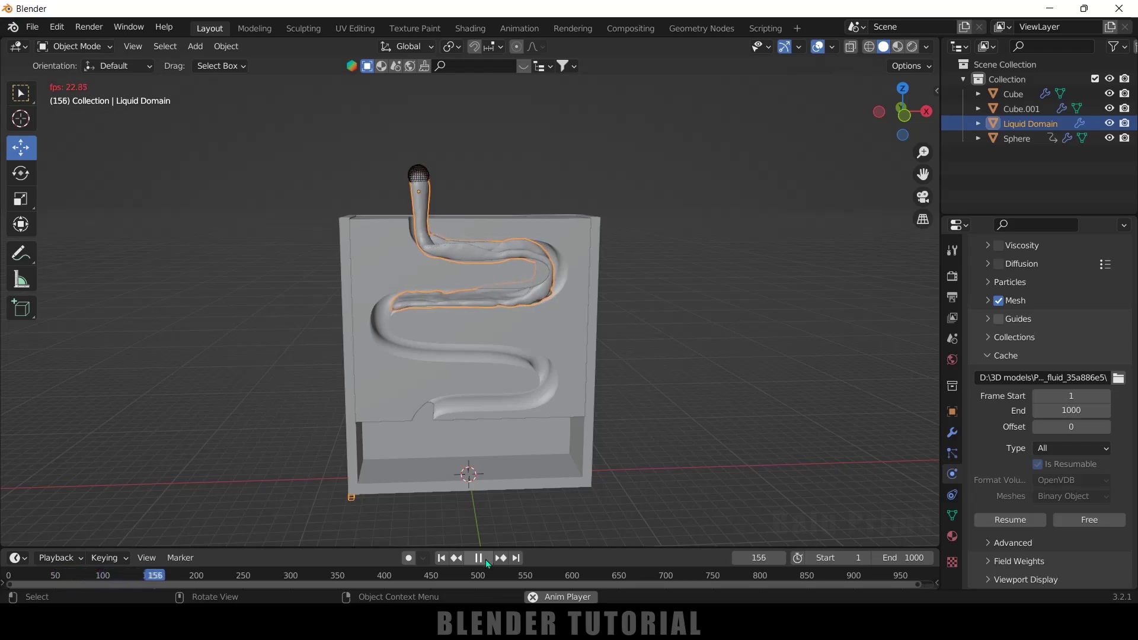
left_click(485, 559)
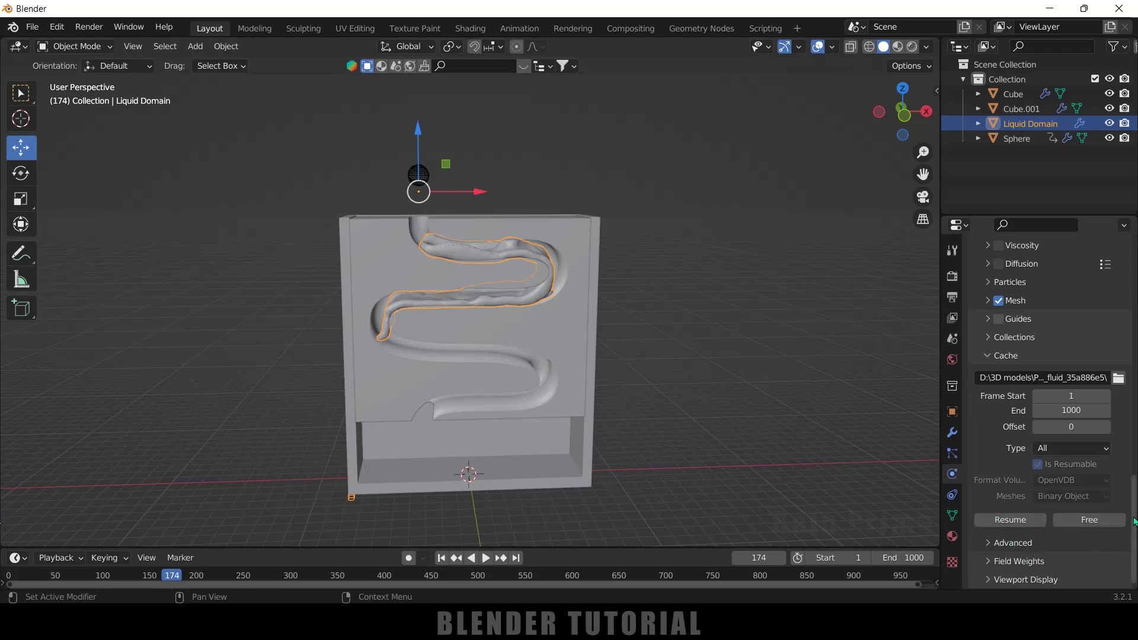
Step: Free the liquid domain's baked simulation and return to frame 1
left_click(1082, 523)
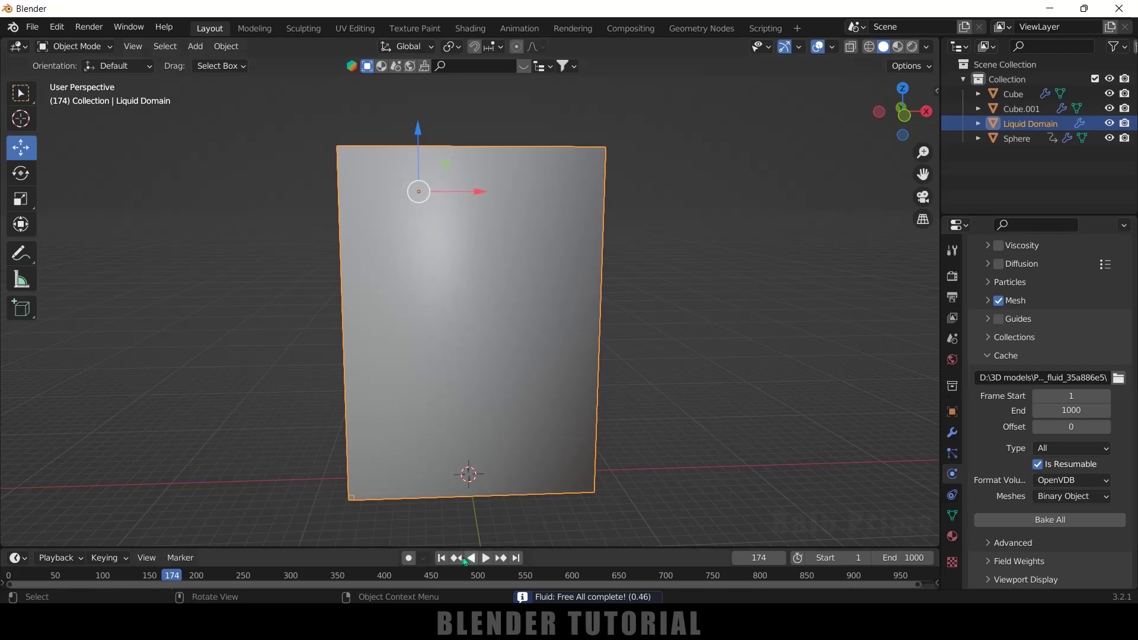
left_click(441, 558)
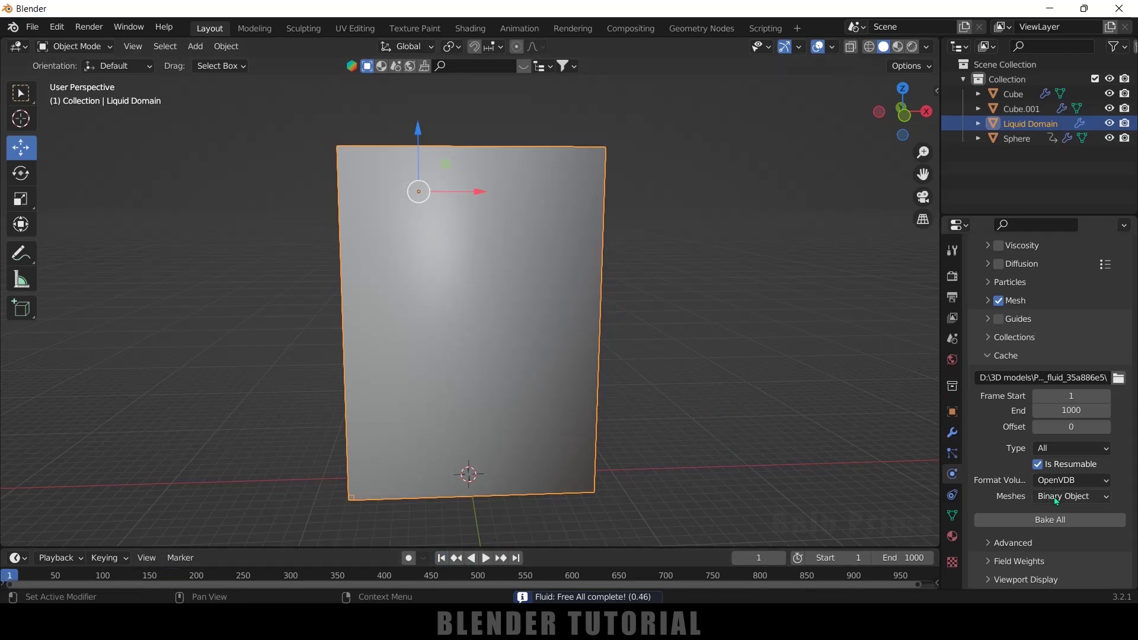
Step: Enable Viscosity and Diffusion on the liquid domain and apply the Oil preset to the diffusion settings
scroll(1056, 501, "up", 6)
left_click(997, 389)
left_click(997, 406)
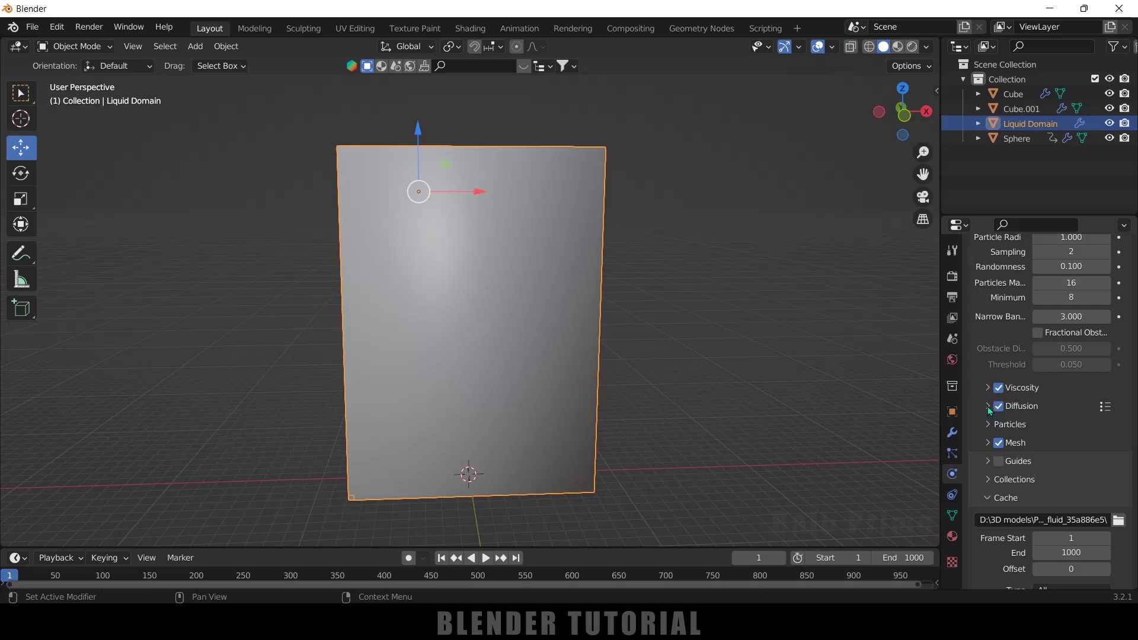
left_click(988, 408)
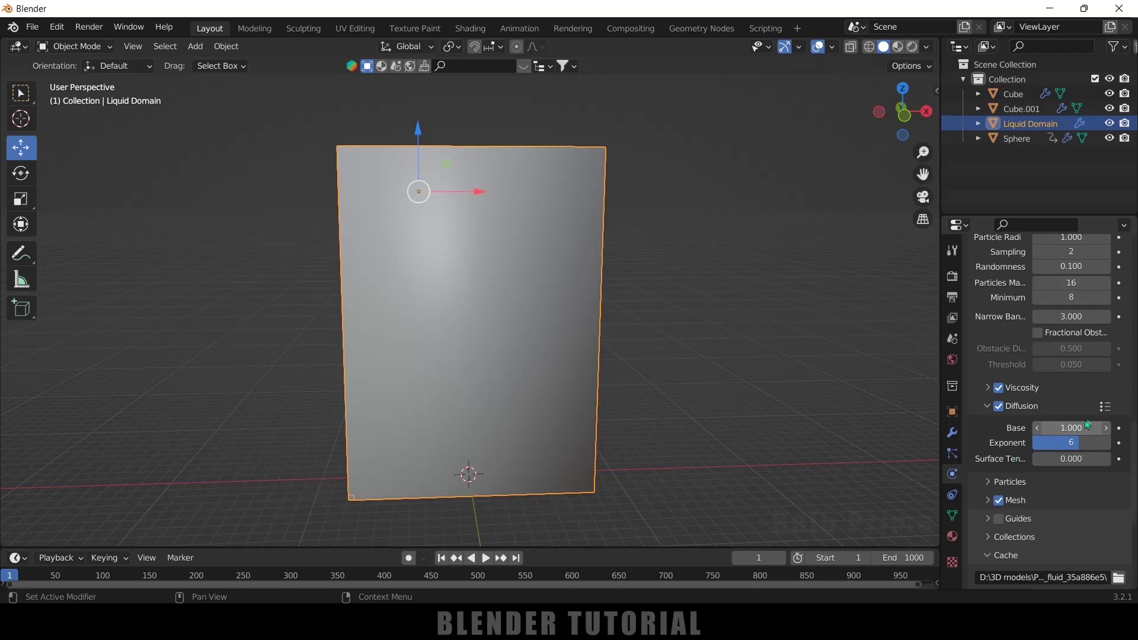
left_click(1104, 407)
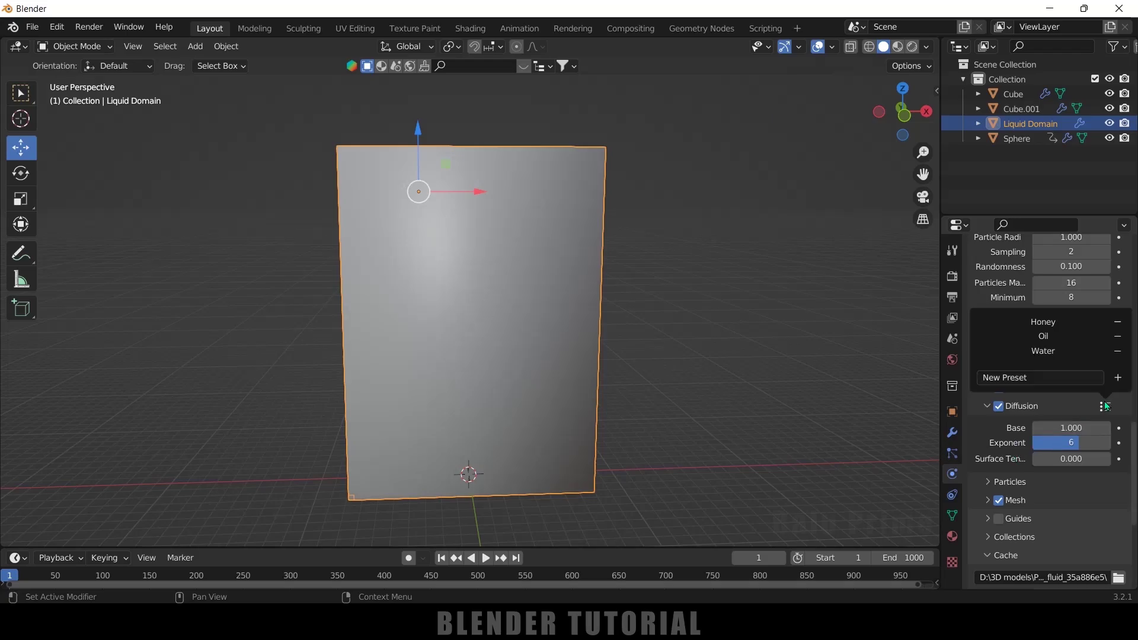
left_click(1066, 336)
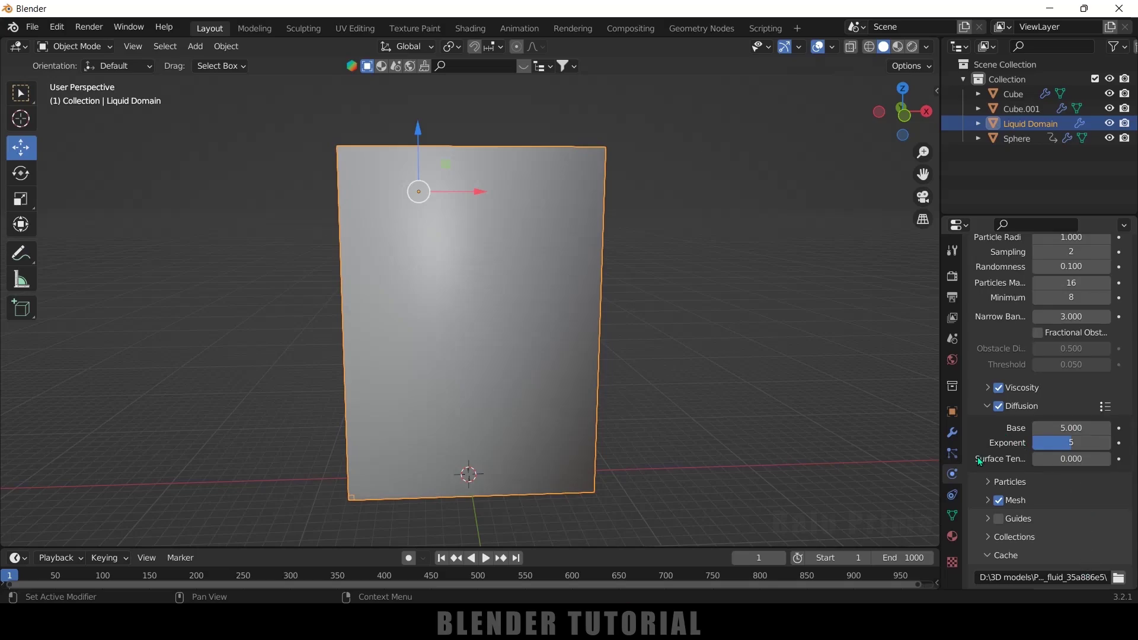
Step: Set the liquid domain's resolution divisions to 128 and go back to its cache settings
scroll(978, 460, "up", 15)
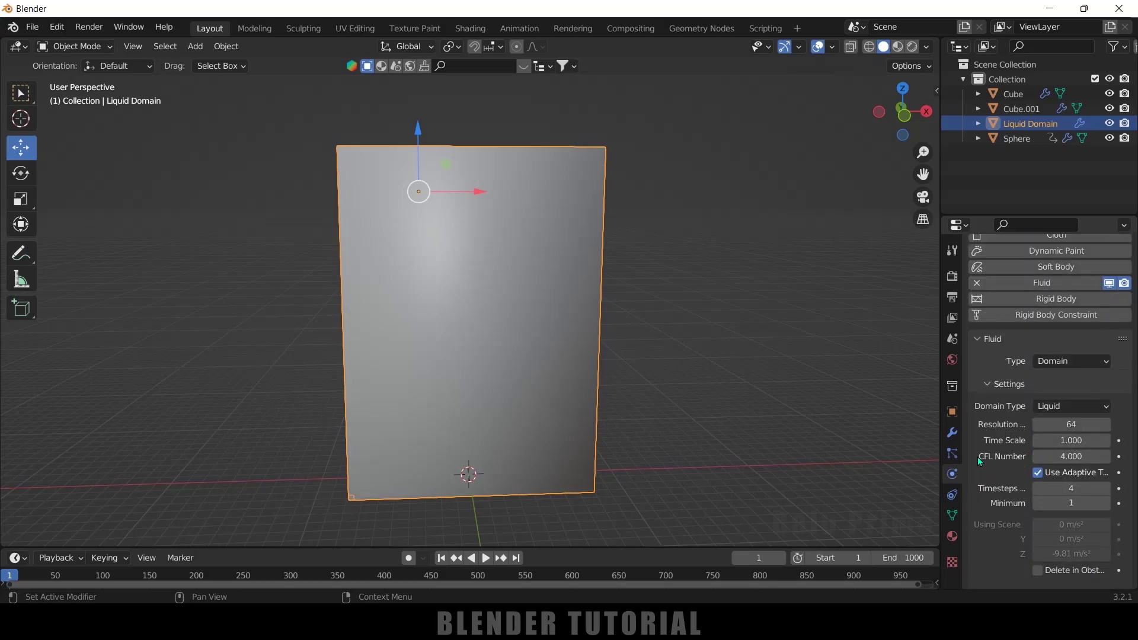
left_click(1088, 422)
type("128")
key("Return")
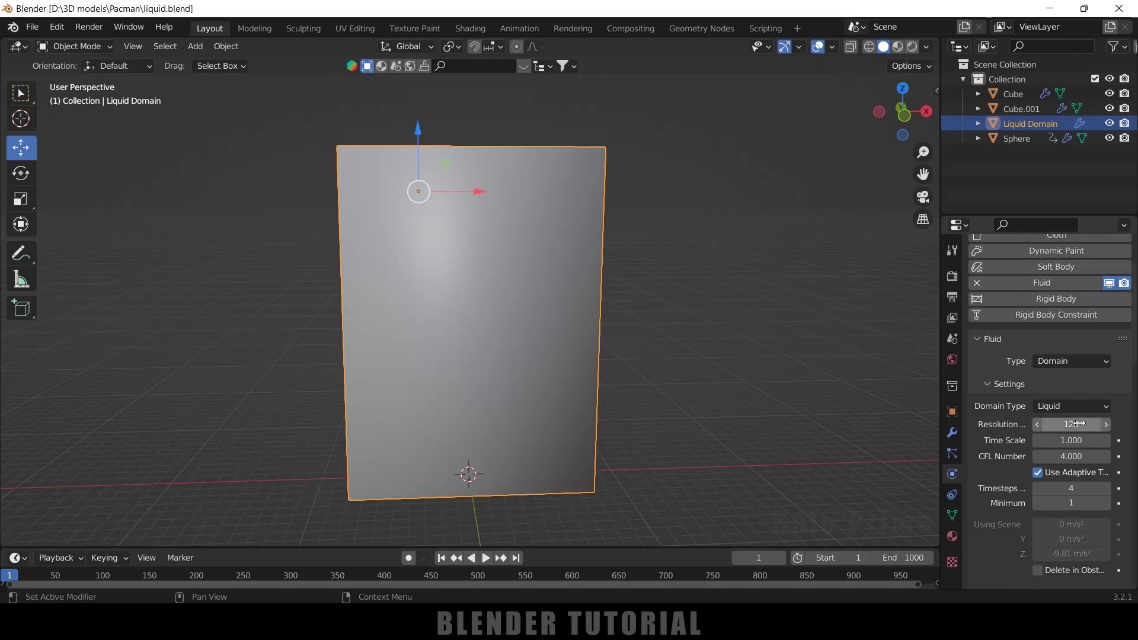
scroll(1003, 419, "down", 20)
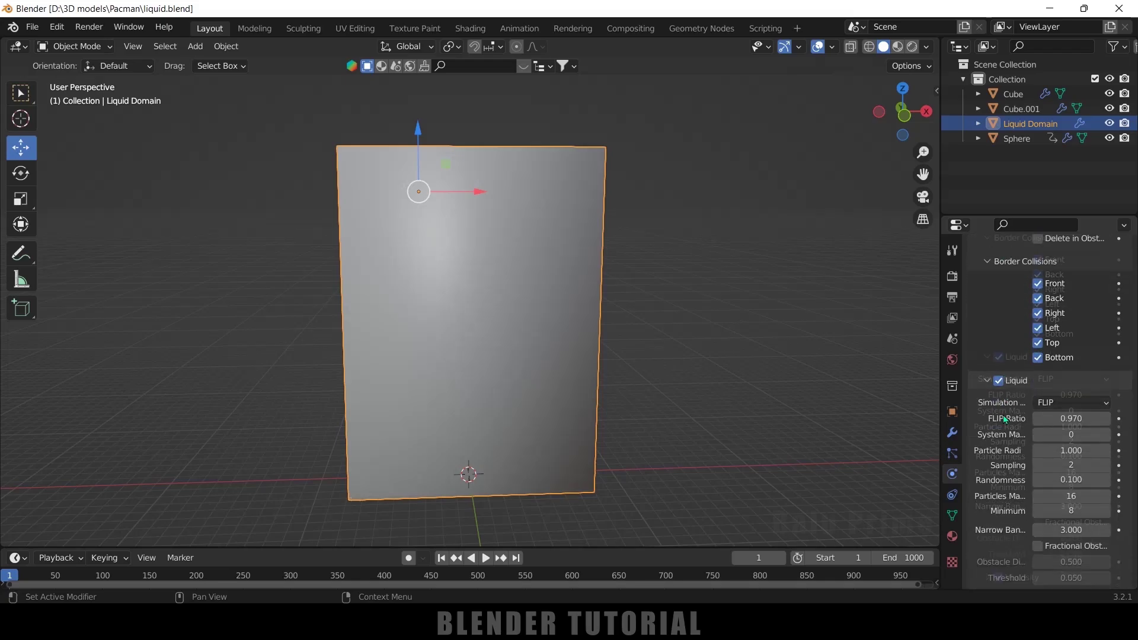
scroll(1043, 563, "down", 2)
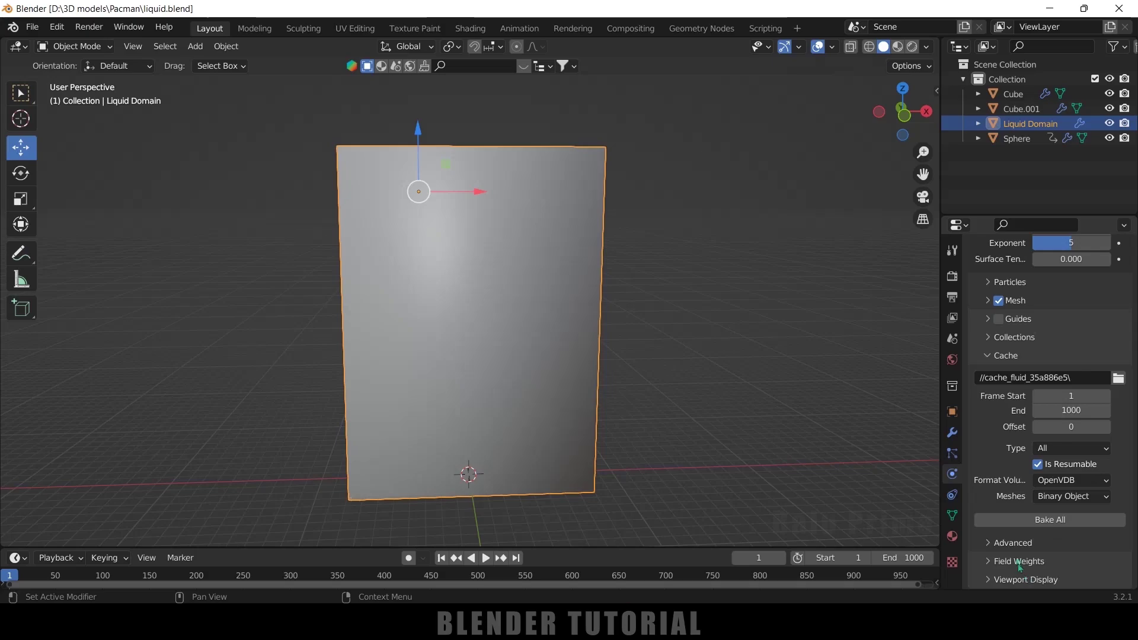